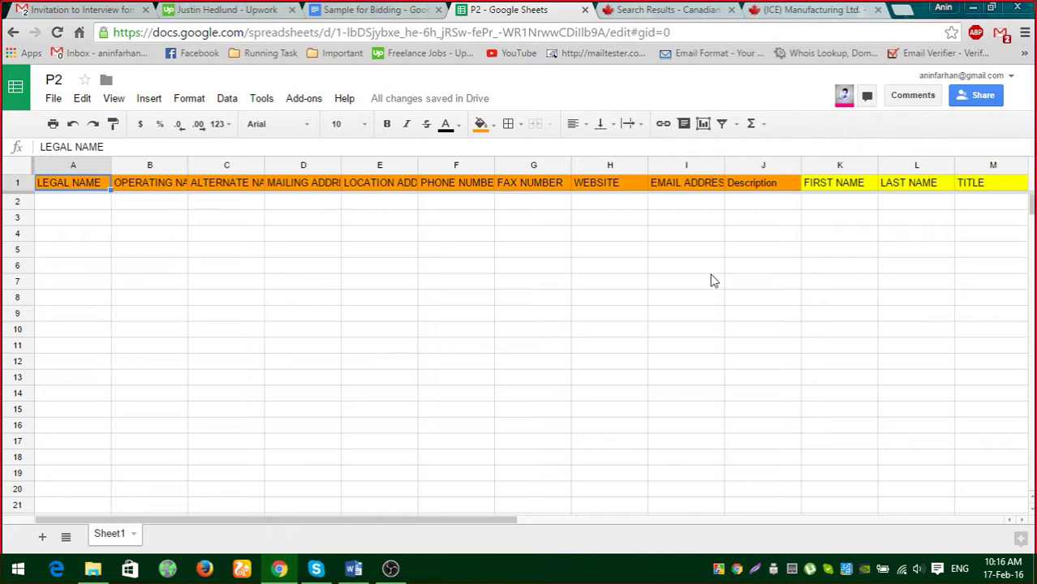
Scan the P2 headings from LEGAL NAME to NUMBER OF EMPLOYEES, then bring up the company search results.
key("Right")
key("Right")
key("Right")
key("Right")
key("Right")
key("Right")
key("Right")
key("Right")
key("Right")
key("Right")
key("Right")
key("Right")
key("Right")
key("Right")
key("Right")
key("Right")
key("Right")
key("Right")
key("Right")
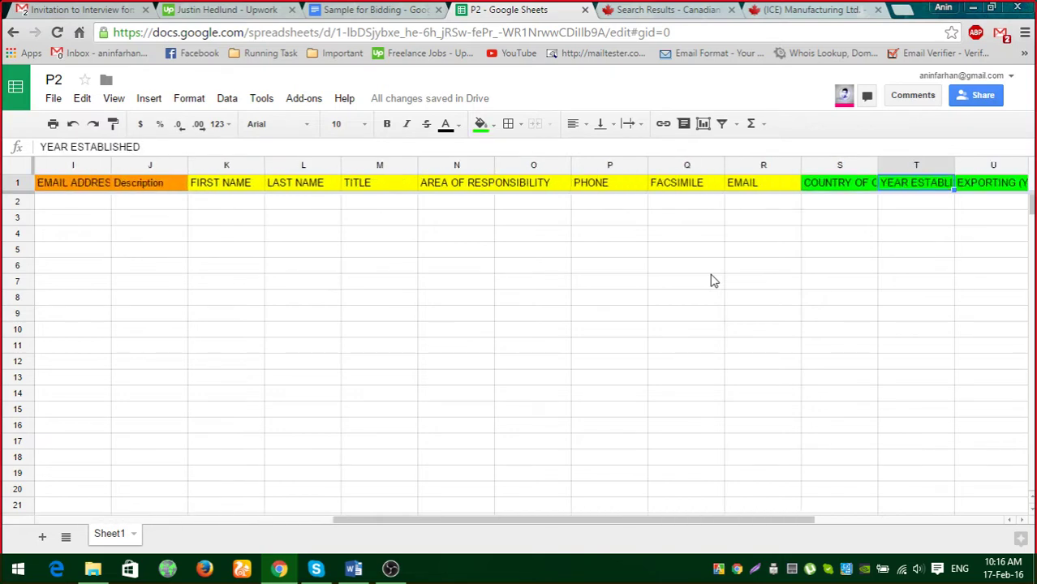
key("Right")
key("Right")
key("Right")
key("Right")
key("Right")
key("Right")
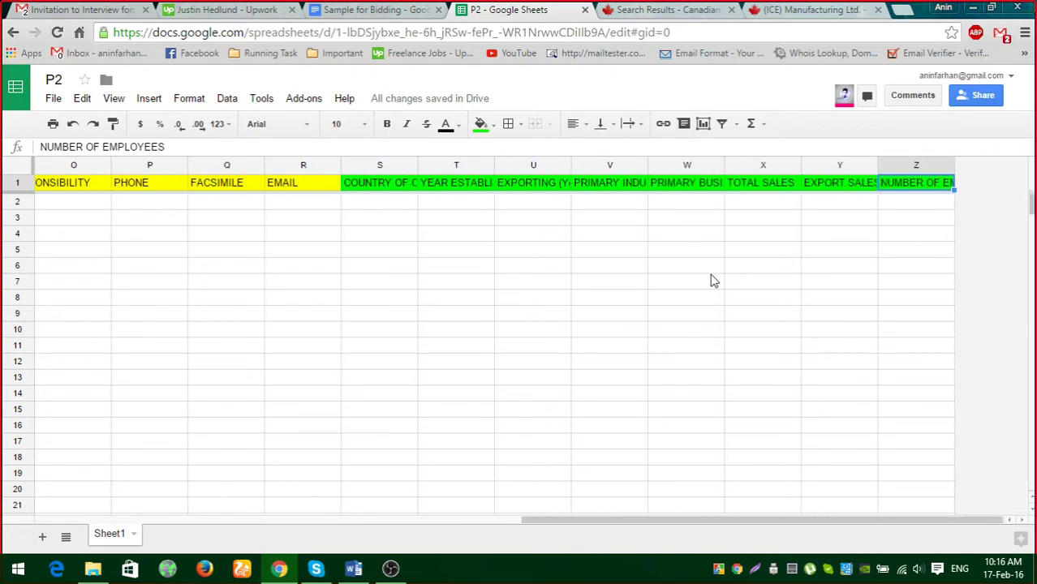
key("Left")
key("Left")
key("Left")
key("Left")
key("Left")
key("Left")
key("Left")
key("Left")
key("Left")
key("Left")
key("Left")
key("Left")
key("Left")
key("Left")
key("Left")
key("Left")
key("Left")
key("Left")
key("Left")
key("Left")
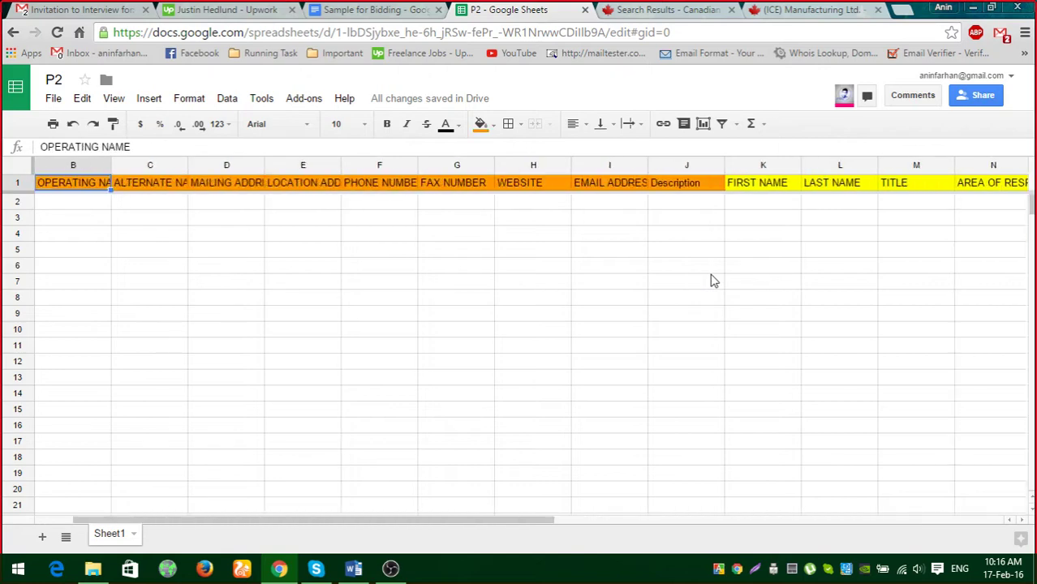
key("Left")
key("Right")
key("Right")
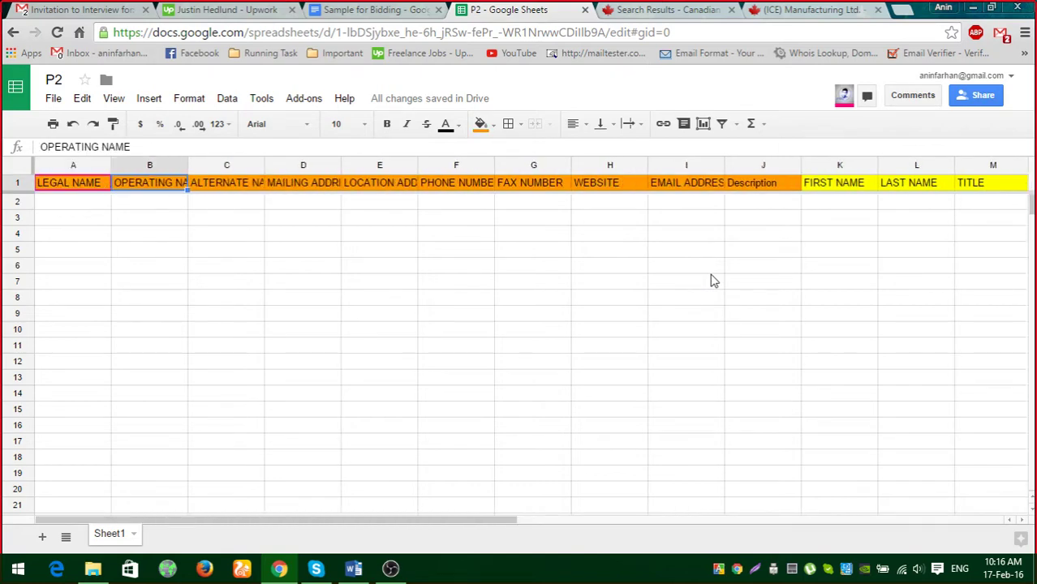
key("Left")
key("Right")
key("Right")
key("Right")
key("Right")
key("Right")
key("Right")
key("Right")
key("Right")
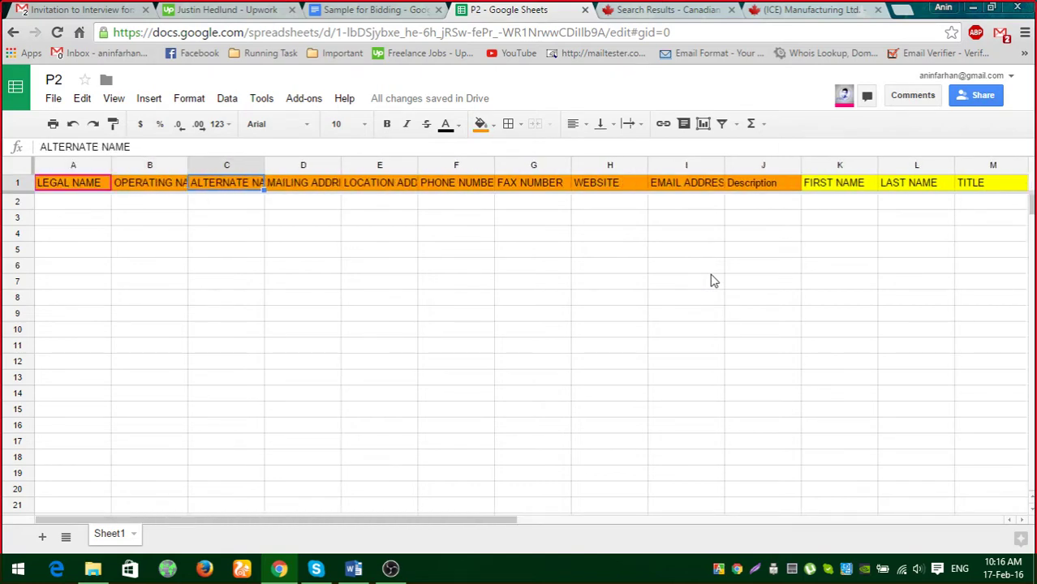
key("Right")
key("Right")
key("Right")
key("Right")
key("Right")
key("Right")
key("Right")
key("Right")
key("Right")
key("Right")
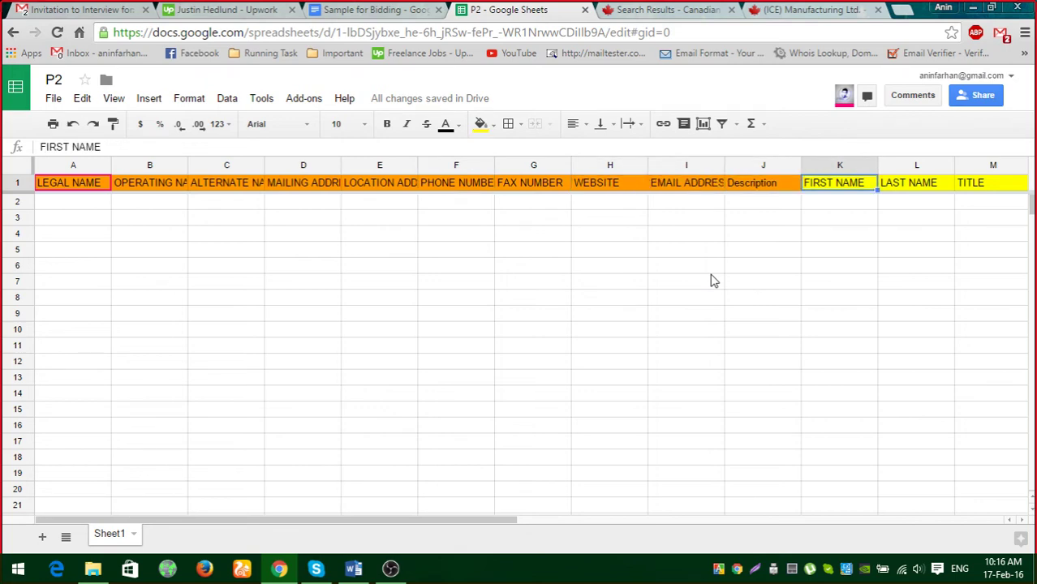
key("Right")
key("Right")
key("Right")
key("Right")
key("Right")
key("Right")
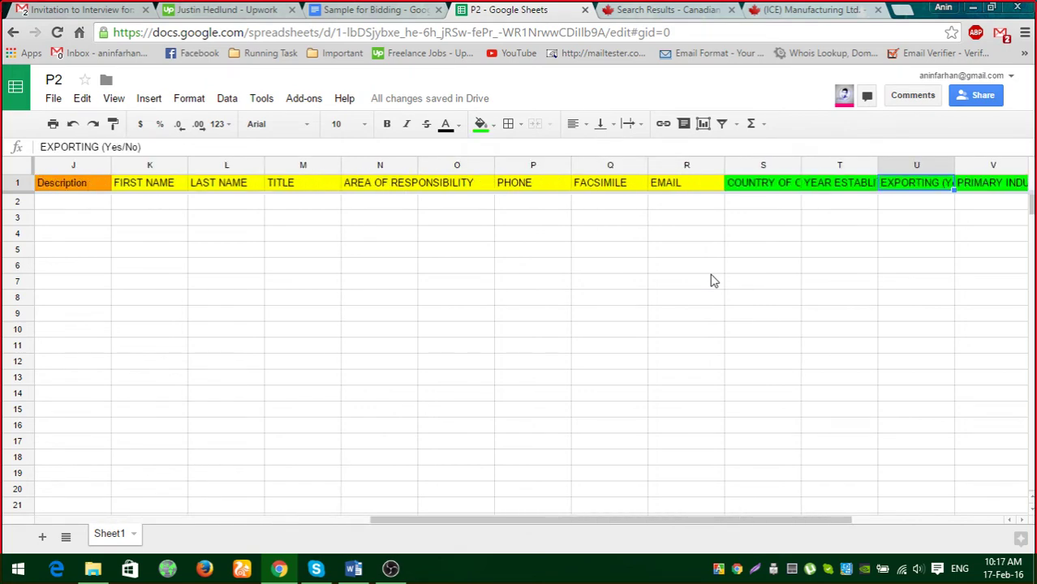
key("Left")
key("Left")
key("Left")
key("Left")
key("Left")
key("Left")
key("Left")
key("Left")
key("Left")
key("Left")
key("Left")
key("Left")
key("Left")
key("Left")
key("Left")
key("Left")
key("Left")
key("Left")
key("Left")
key("Left")
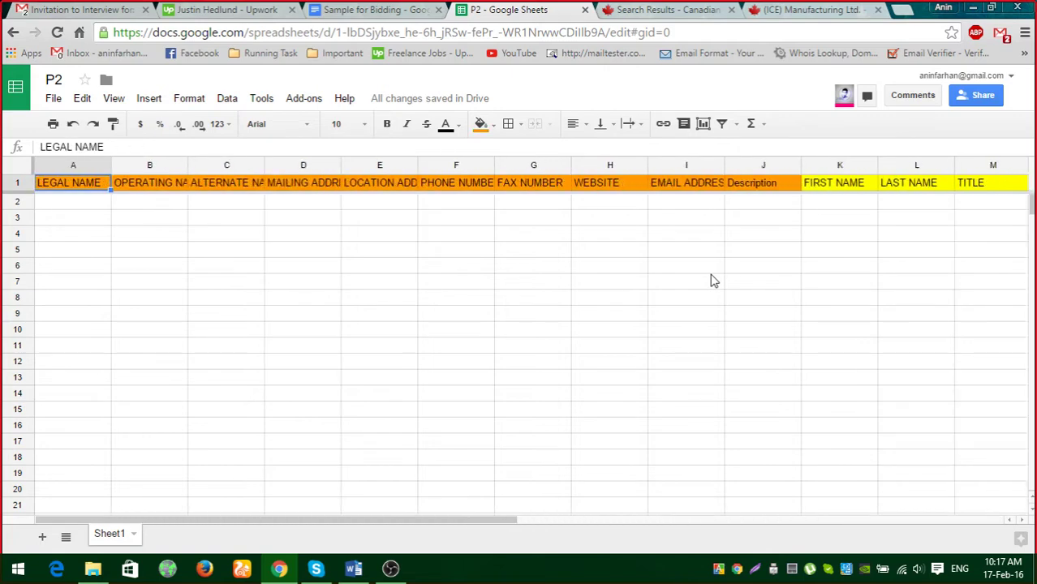
left_click(696, 11)
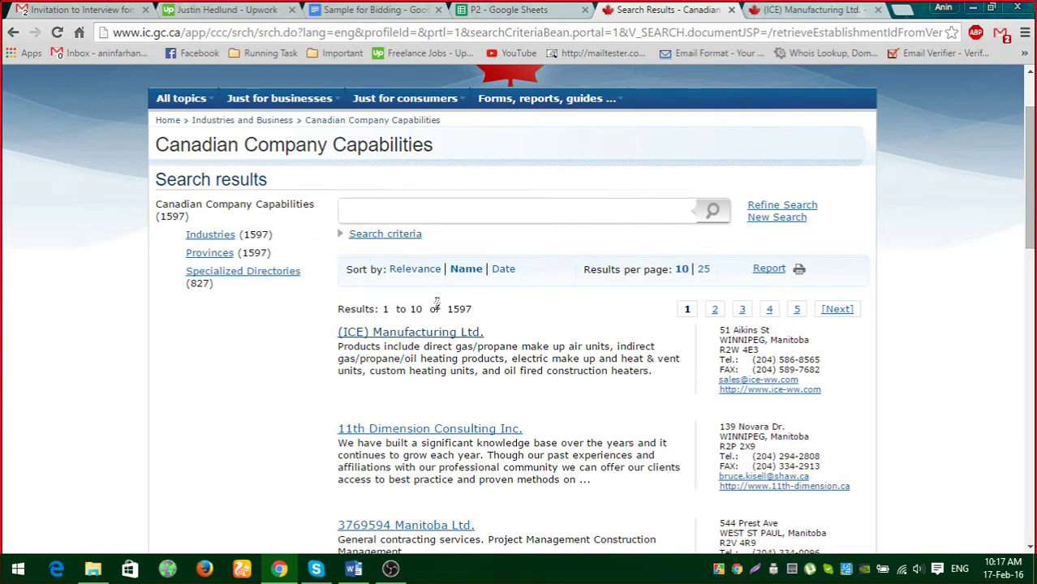
Show 25 results per page in the 1597-company search results.
left_click_drag(477, 311, 422, 310)
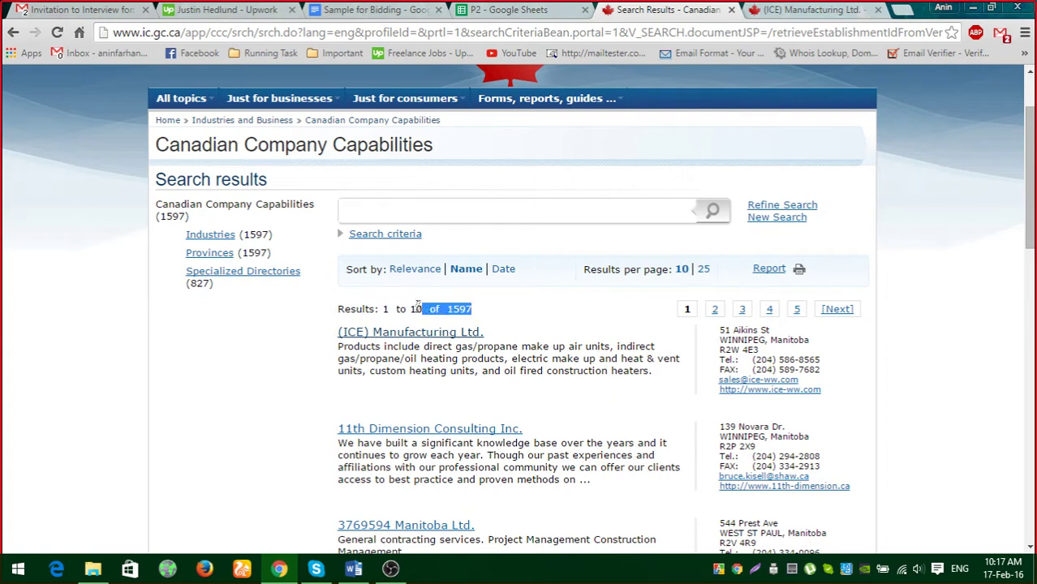
left_click(453, 304)
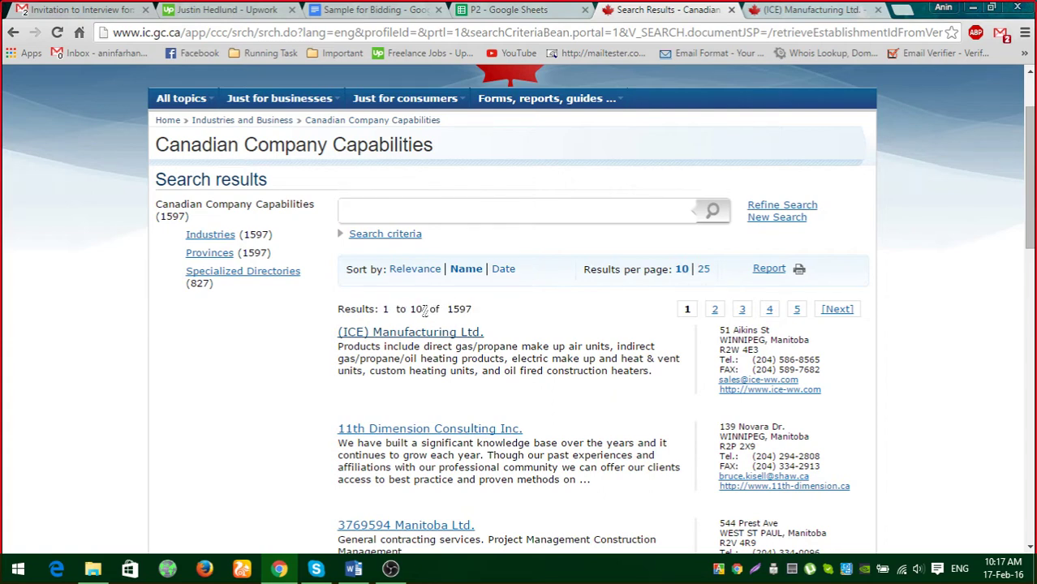
scroll(487, 316, "down", 12)
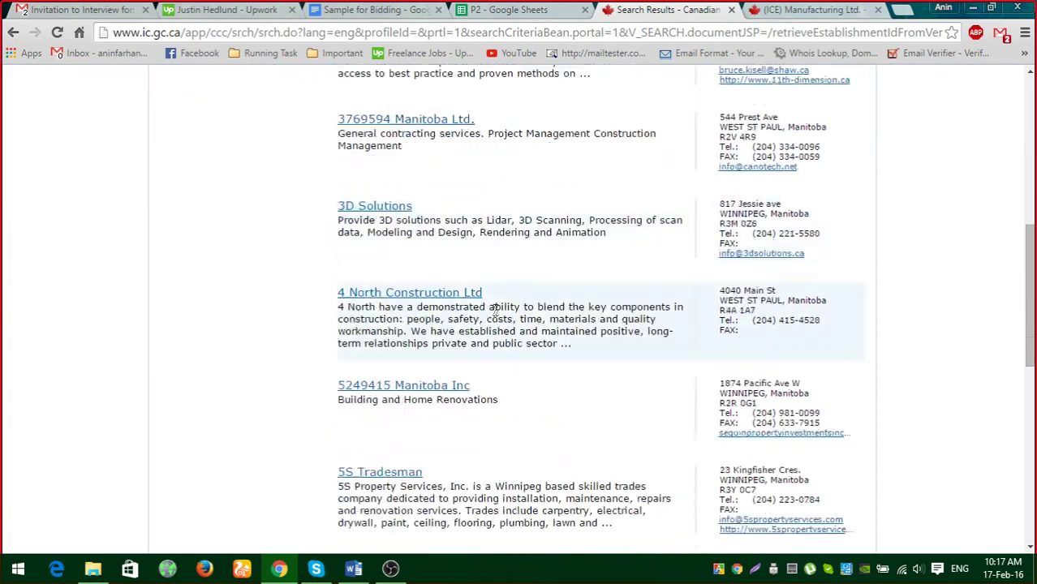
scroll(491, 321, "up", 12)
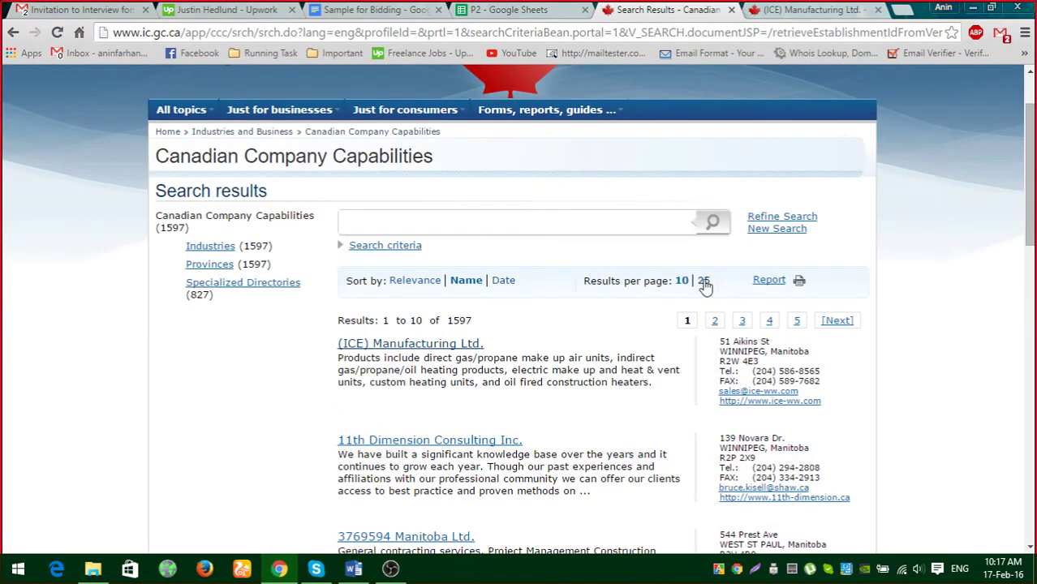
left_click(704, 281)
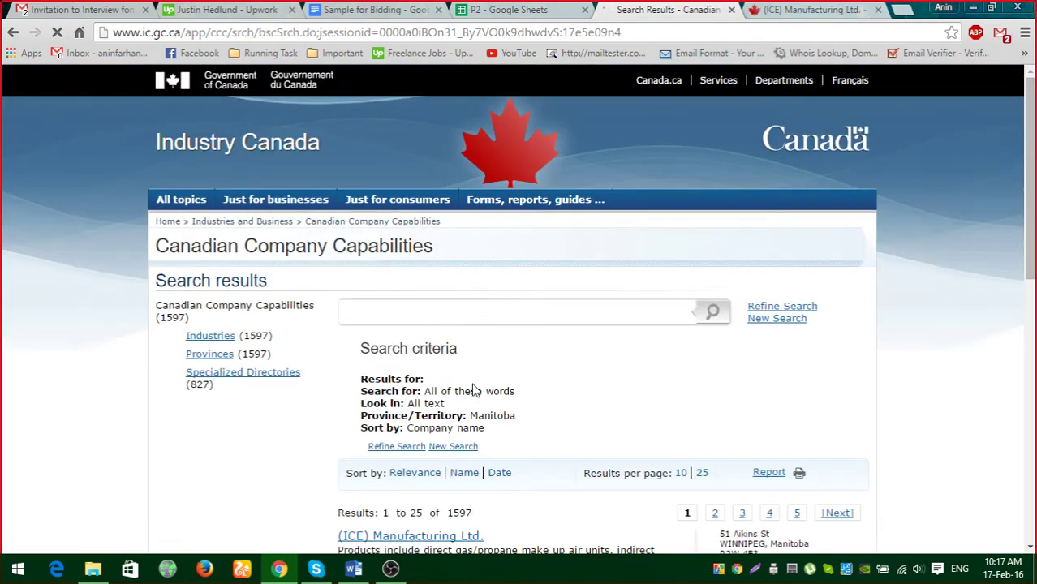
scroll(500, 384, "down", 3)
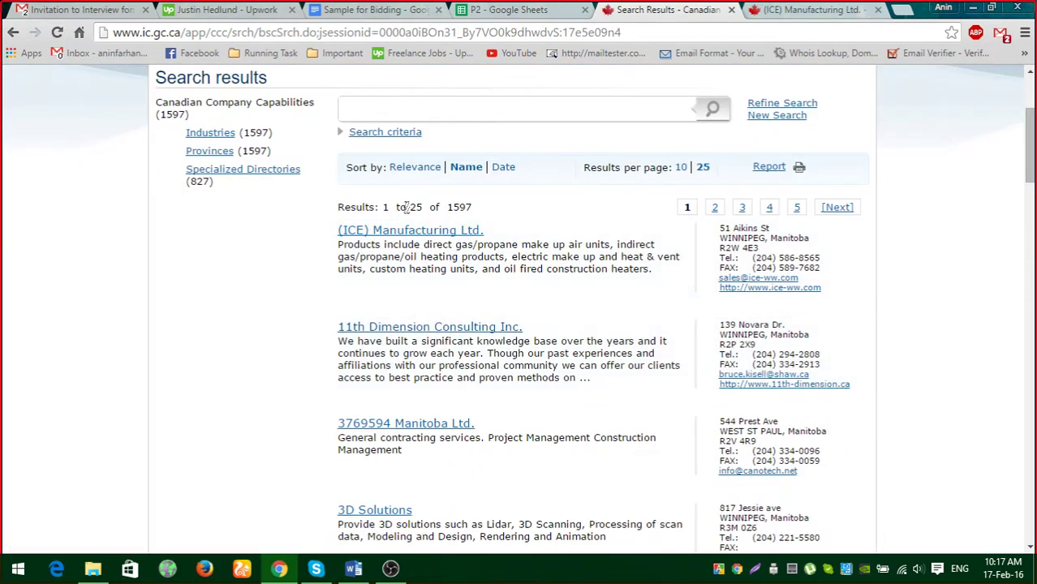
left_click_drag(406, 207, 440, 203)
left_click(515, 213)
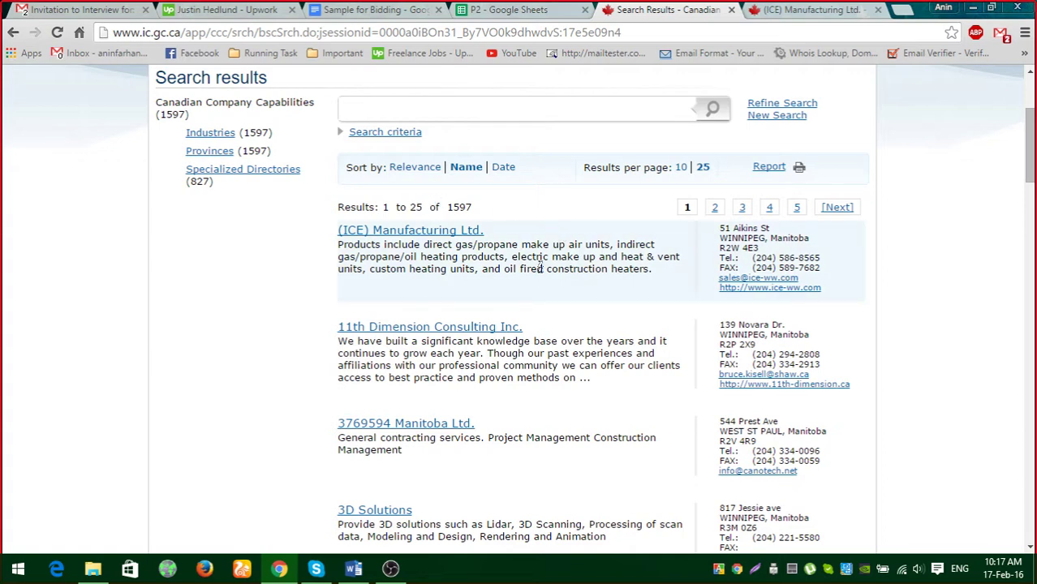
Close the earlier ICE page and open the (ICE) Manufacturing Ltd. profile in a new tab.
left_click(811, 10)
left_click(877, 10)
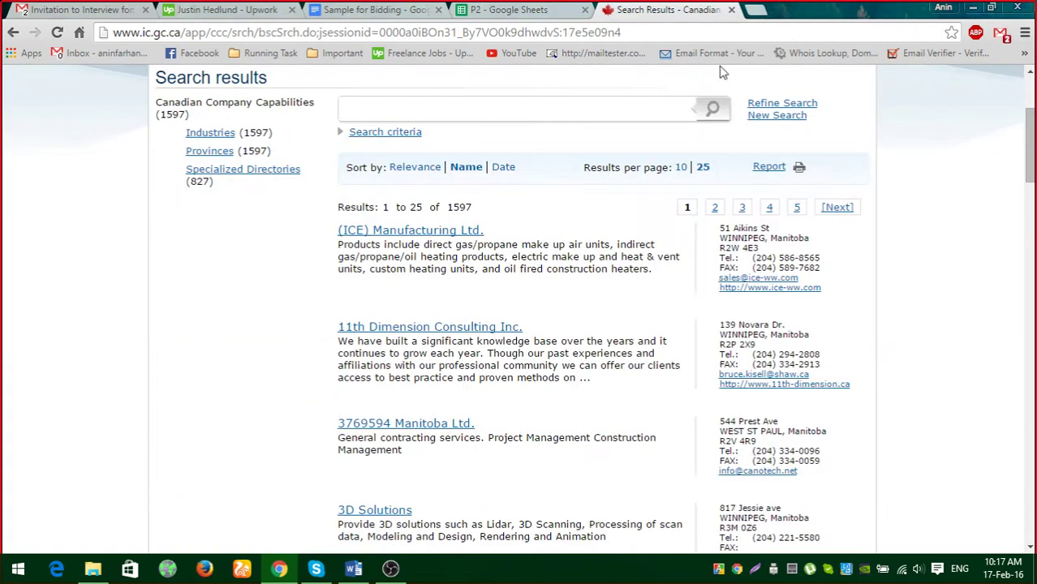
right_click(445, 230)
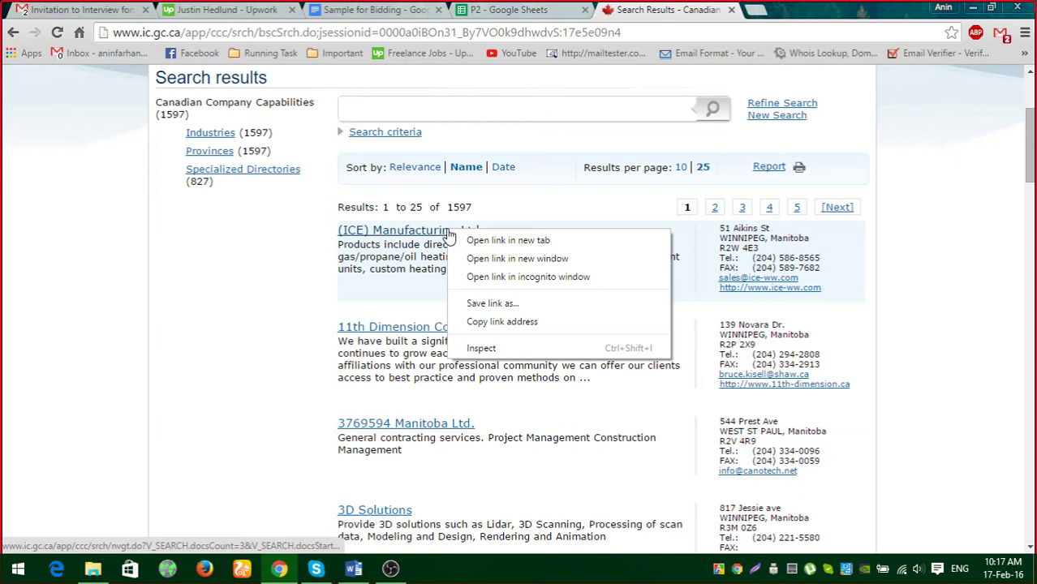
left_click(512, 239)
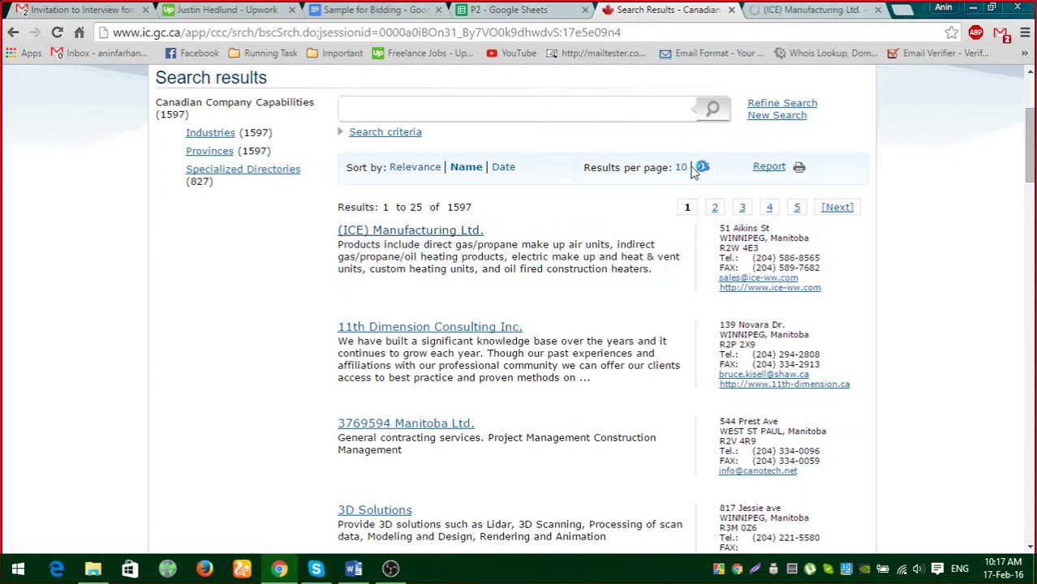
left_click(816, 11)
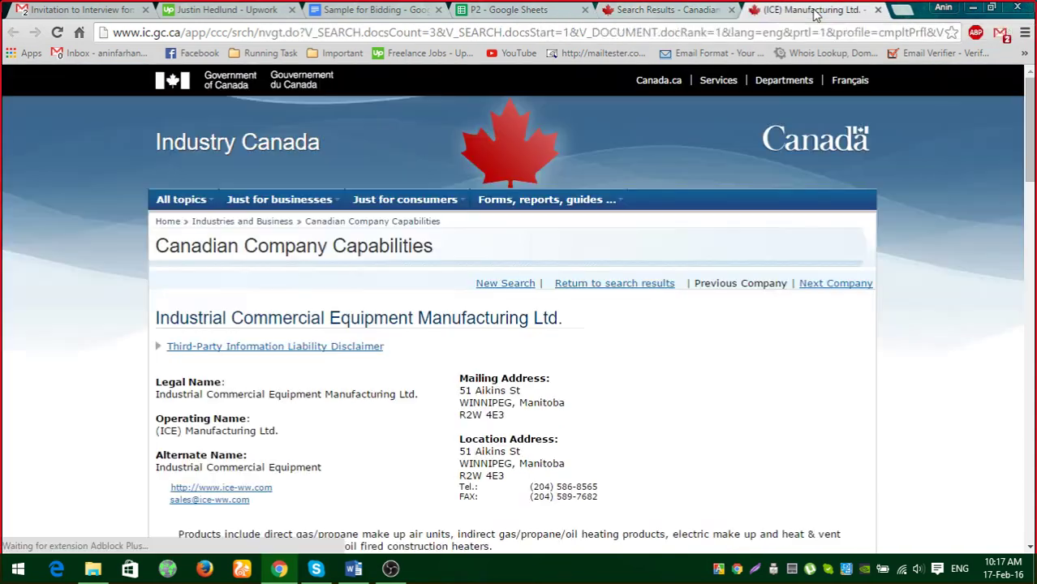
Copy the company's legal name from the profile into cell A2.
left_click_drag(519, 9, 804, 12)
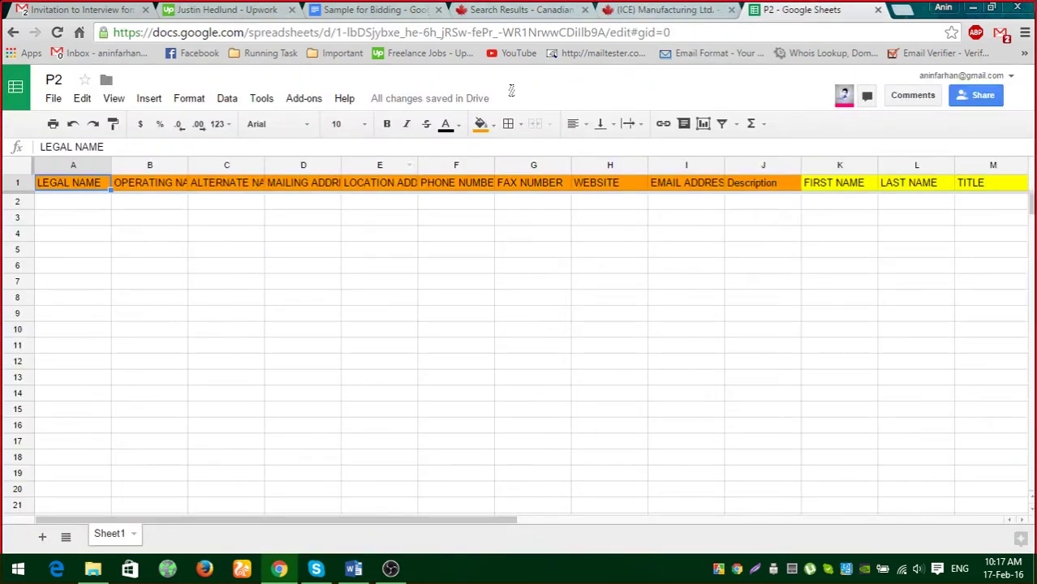
left_click(686, 12)
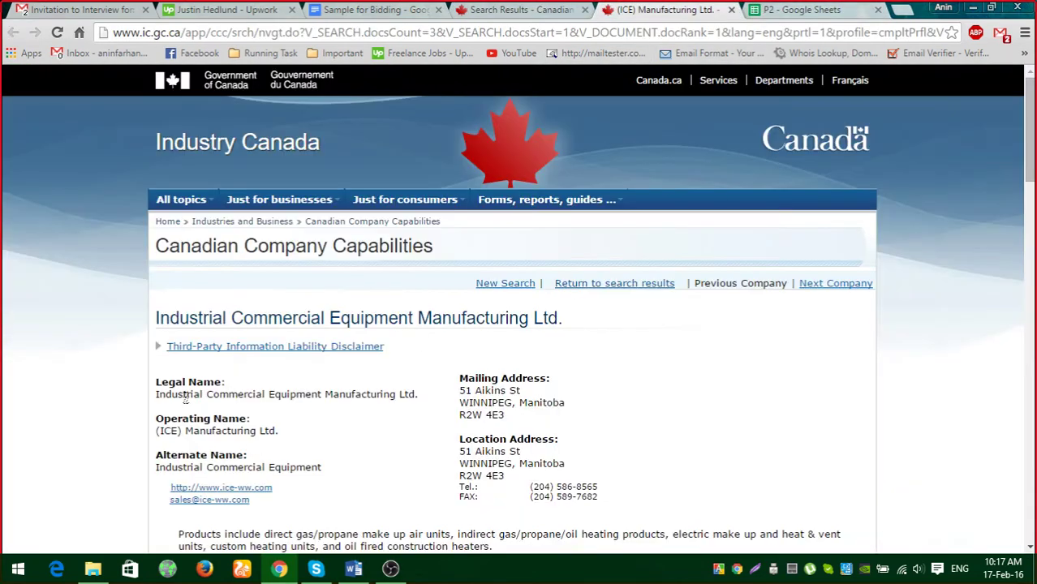
left_click_drag(159, 395, 431, 400)
key("ctrl+c")
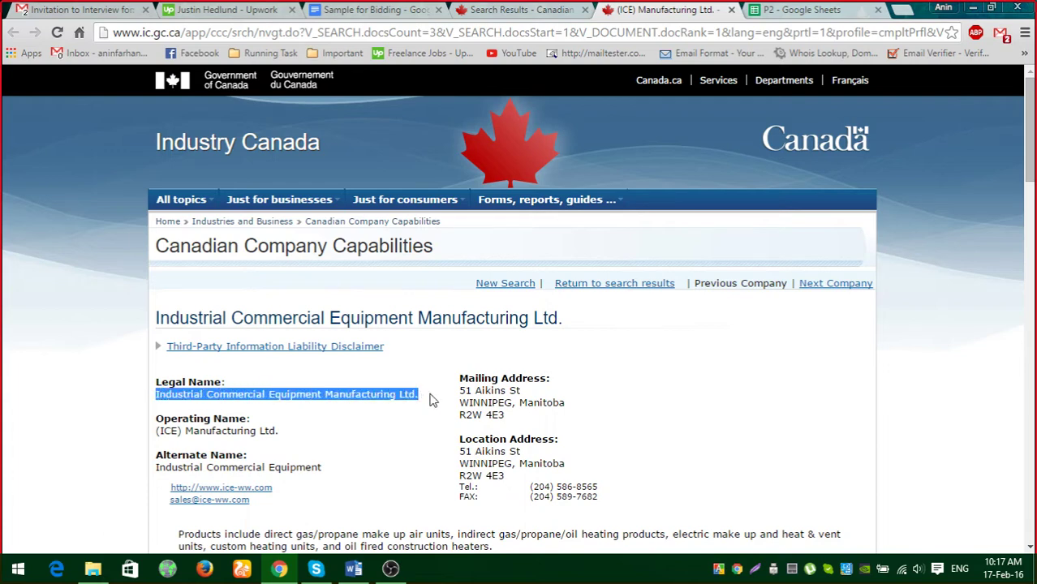
left_click(812, 12)
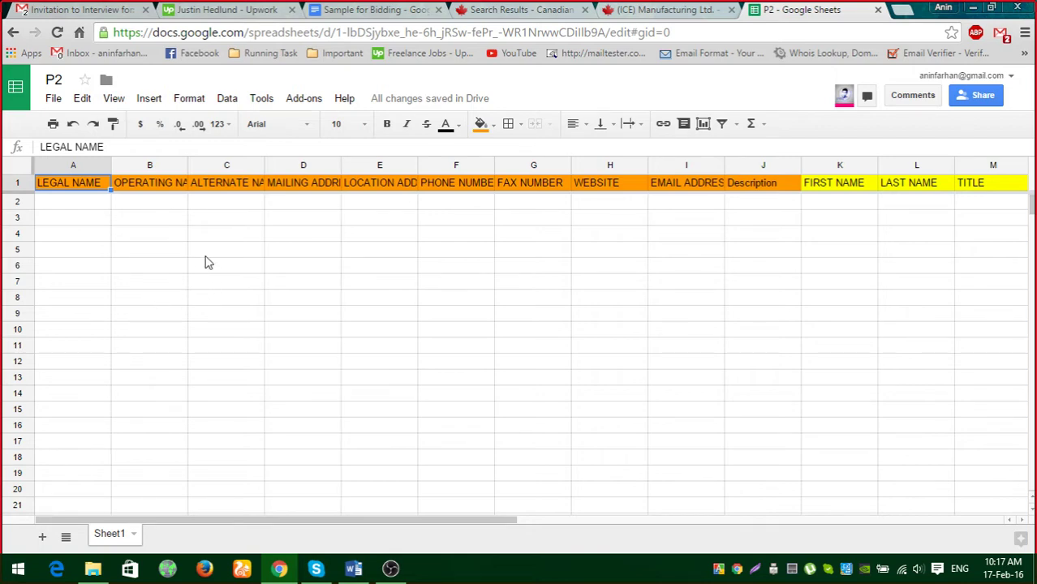
double_click(67, 208)
key("ctrl+v")
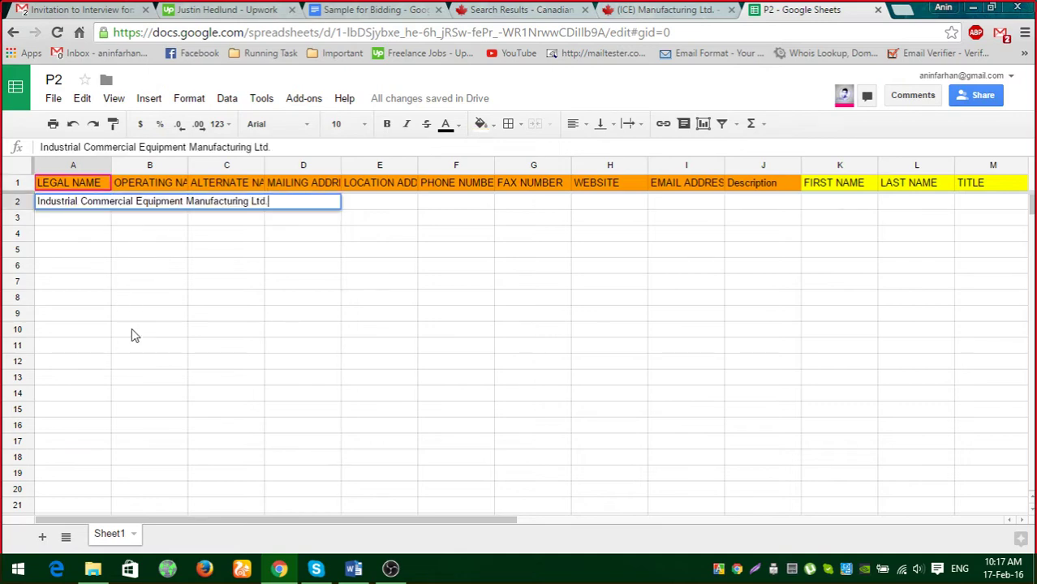
left_click(131, 328)
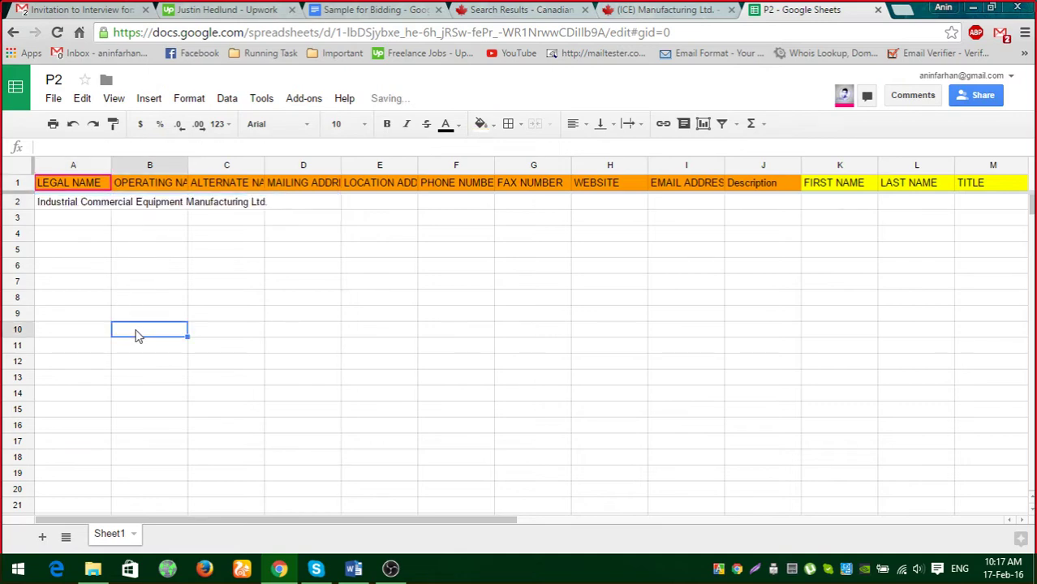
Copy the operating name (ICE) Manufacturing Ltd. from the profile into B2.
left_click(695, 16)
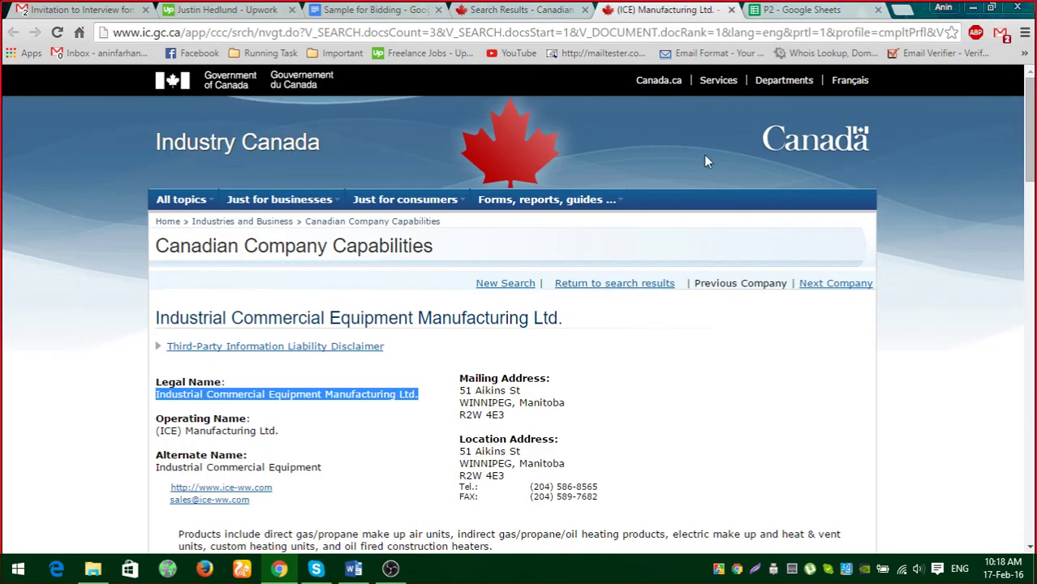
left_click(778, 16)
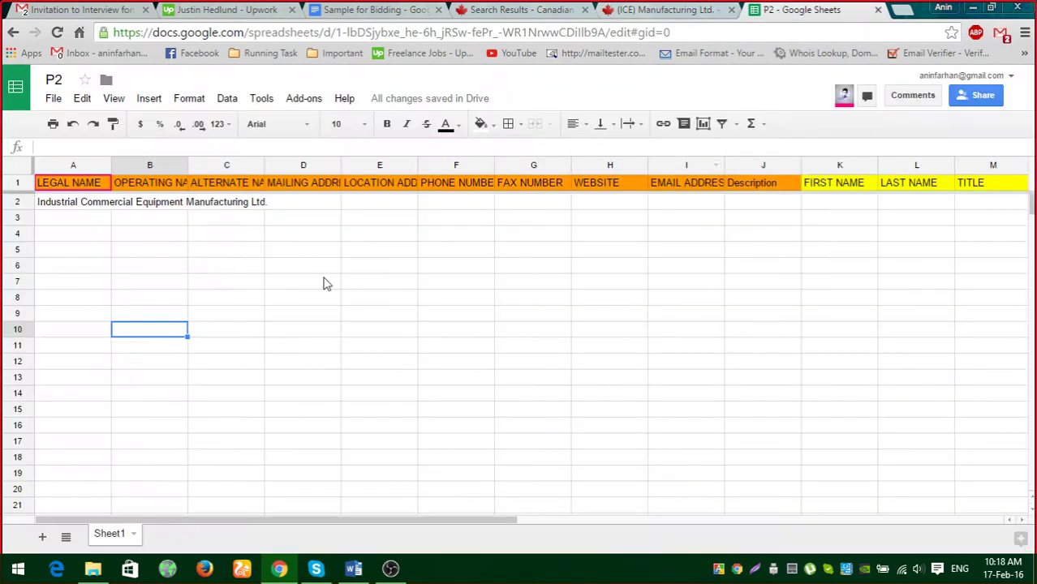
left_click(148, 183)
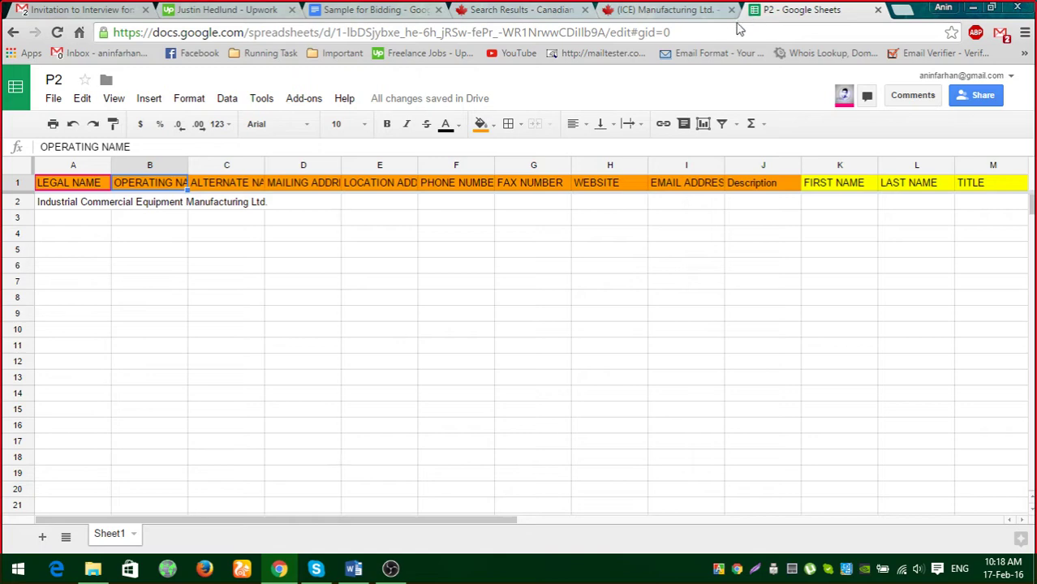
left_click(696, 17)
scroll(304, 369, "down", 1)
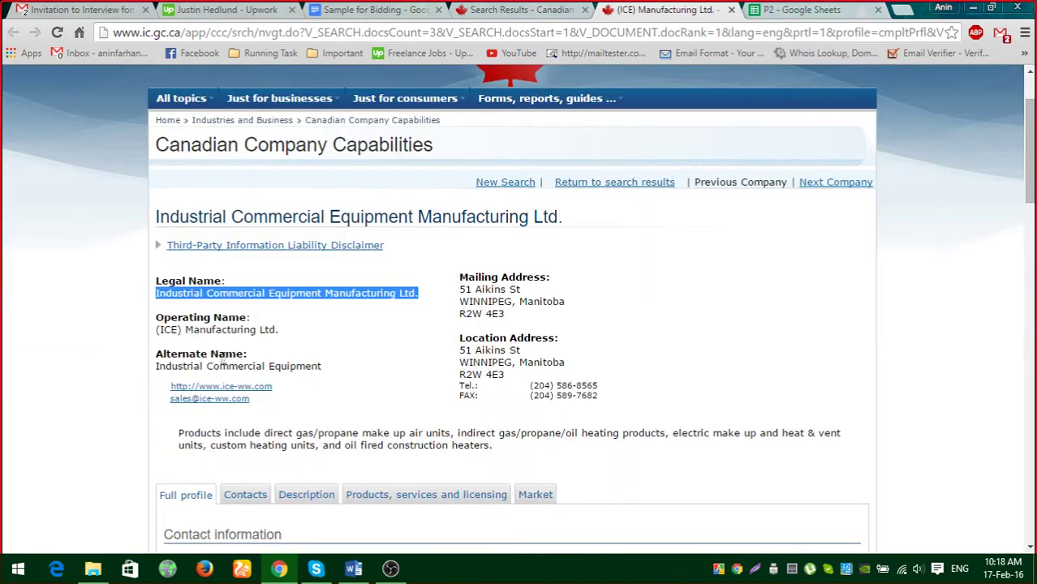
left_click_drag(159, 330, 281, 330)
key("ctrl+c")
left_click(799, 9)
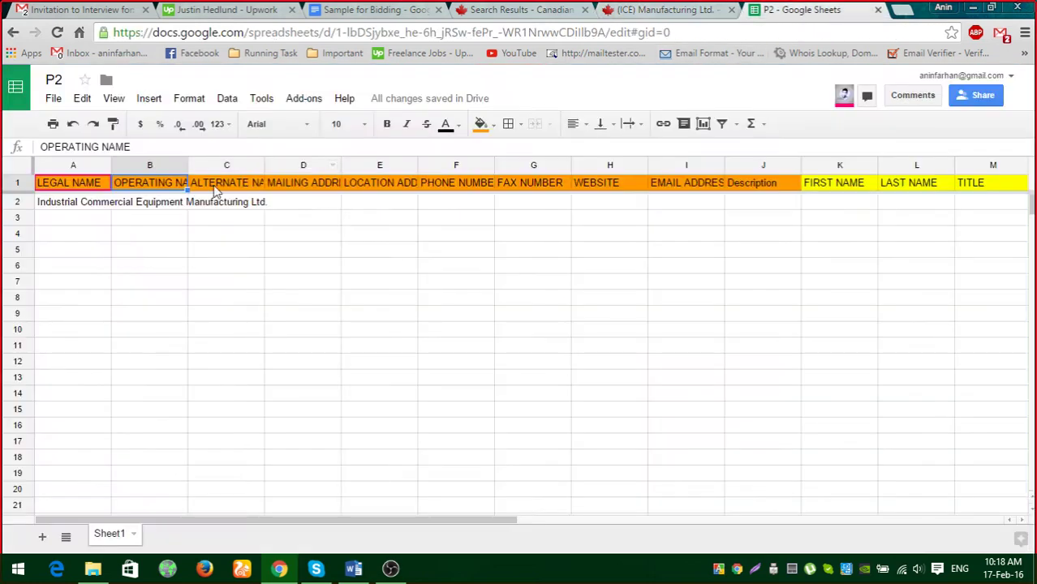
double_click(162, 205)
key("ctrl+v")
left_click(261, 295)
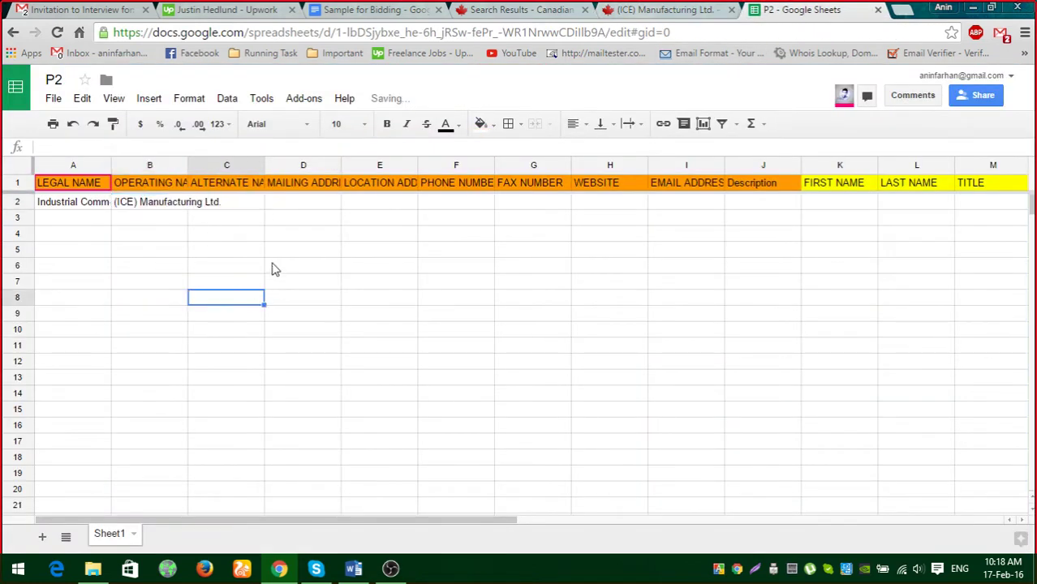
left_click(694, 17)
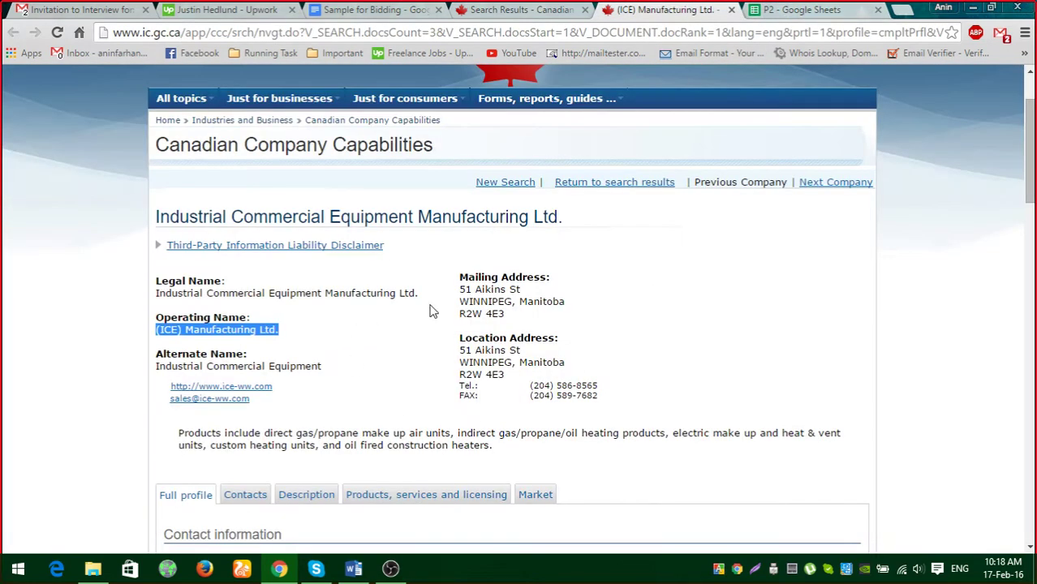
Fill C2 with the alternate name Industrial Commercial Equipment from the profile.
left_click(789, 10)
left_click(230, 185)
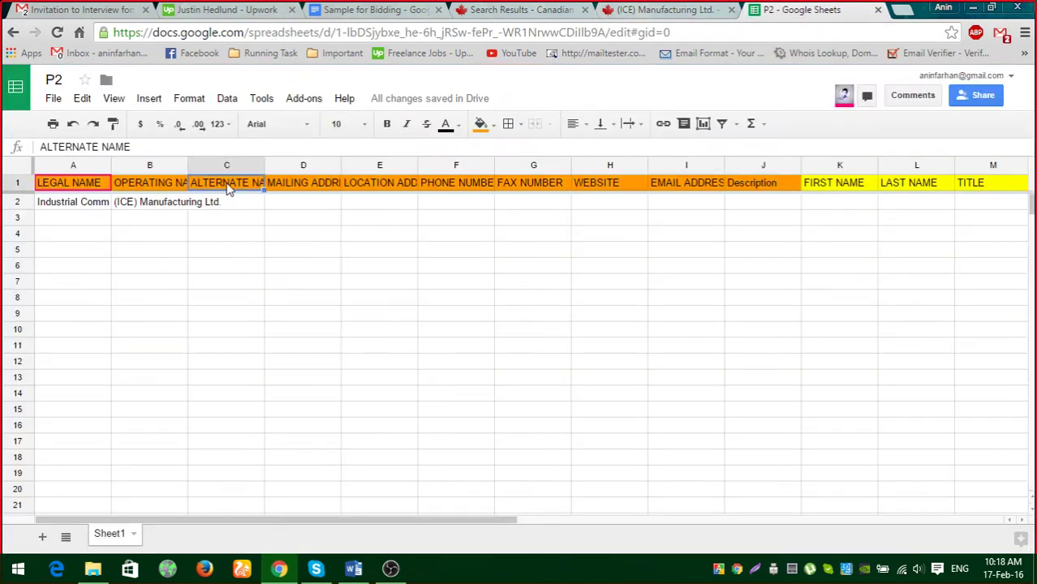
left_click(698, 10)
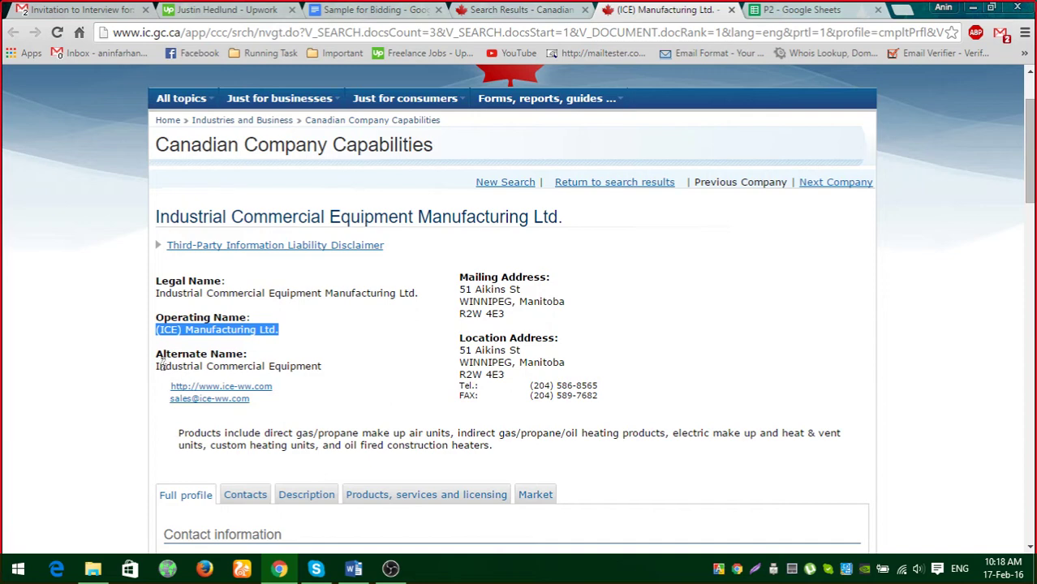
left_click_drag(157, 366, 398, 371)
key("ctrl+c")
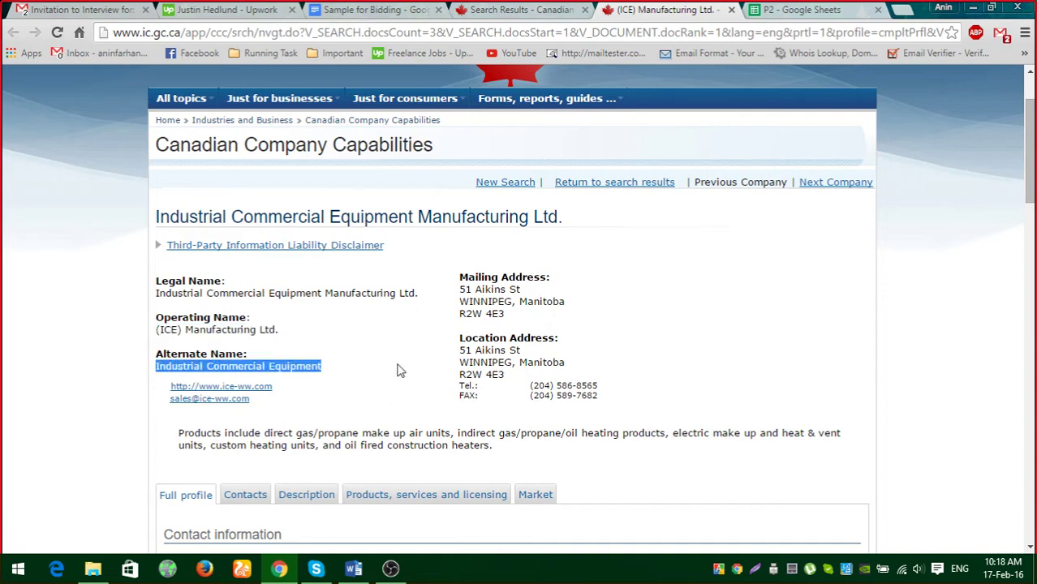
left_click(791, 12)
double_click(231, 207)
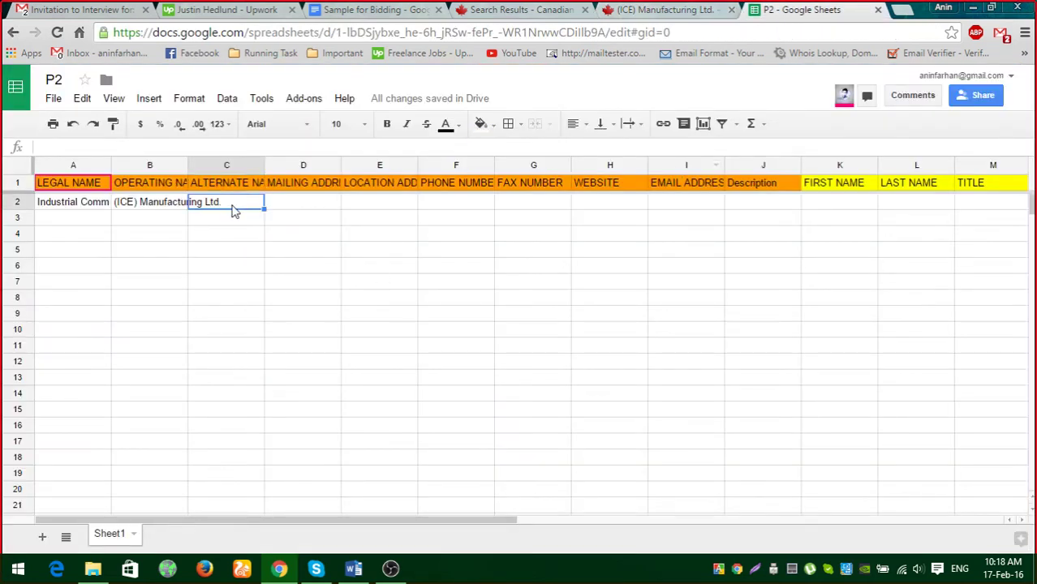
key("ctrl+v")
left_click(257, 315)
Paste the three-line mailing address into D2, then undo the multi-line paste.
left_click(699, 12)
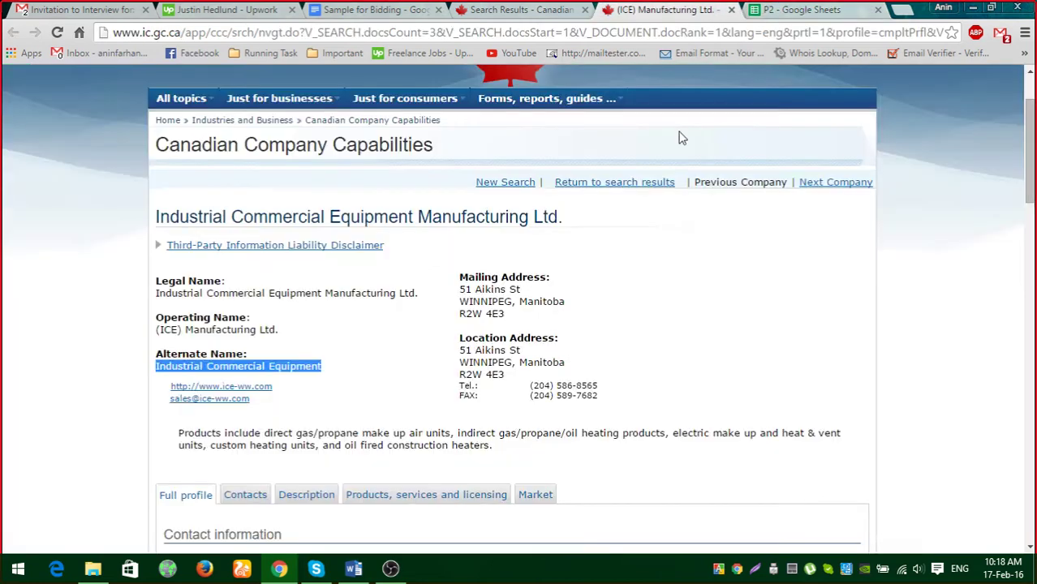
left_click(803, 10)
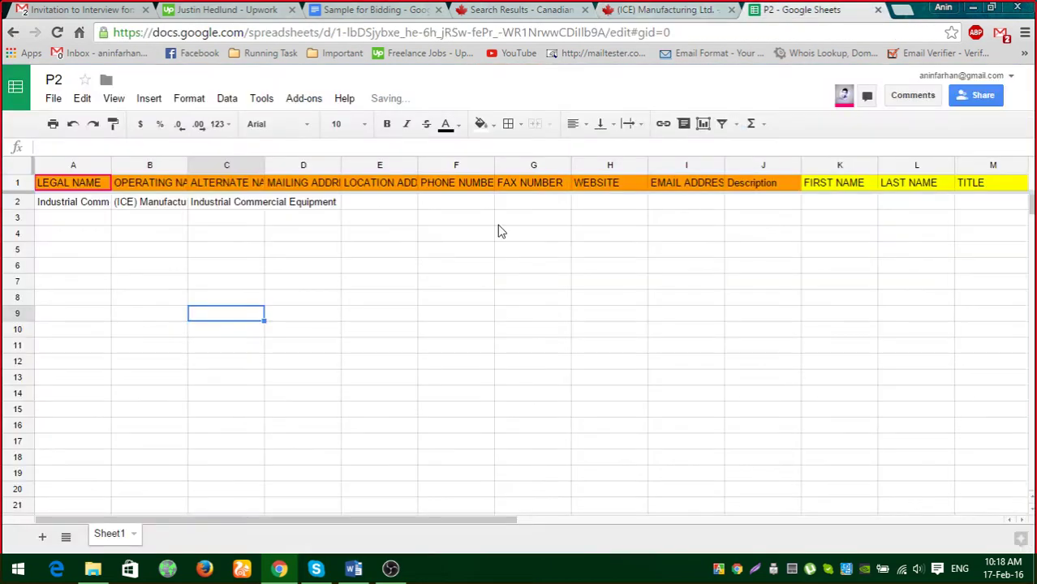
left_click(230, 186)
left_click(294, 186)
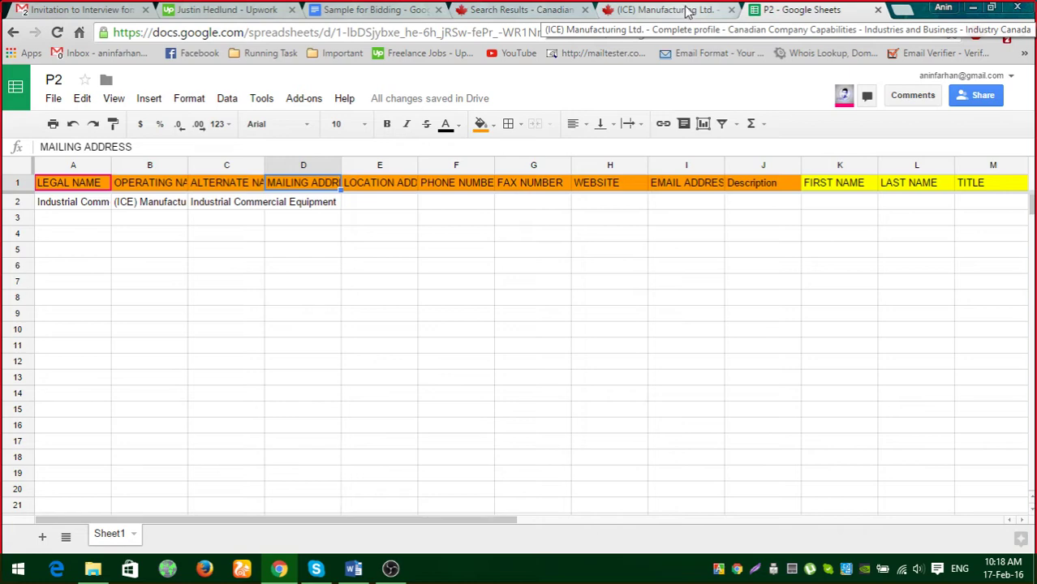
left_click(686, 11)
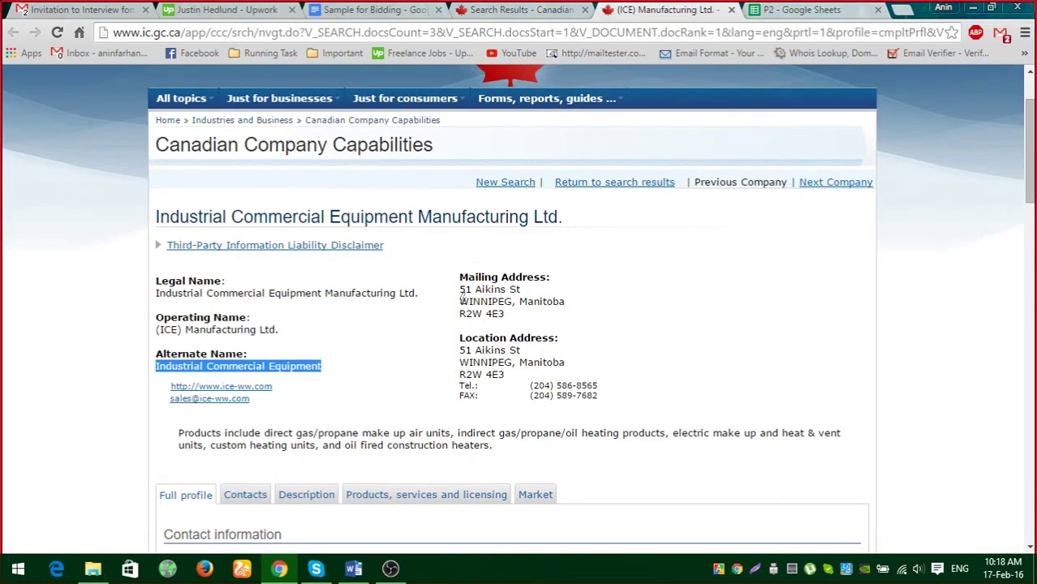
left_click_drag(460, 288, 510, 315)
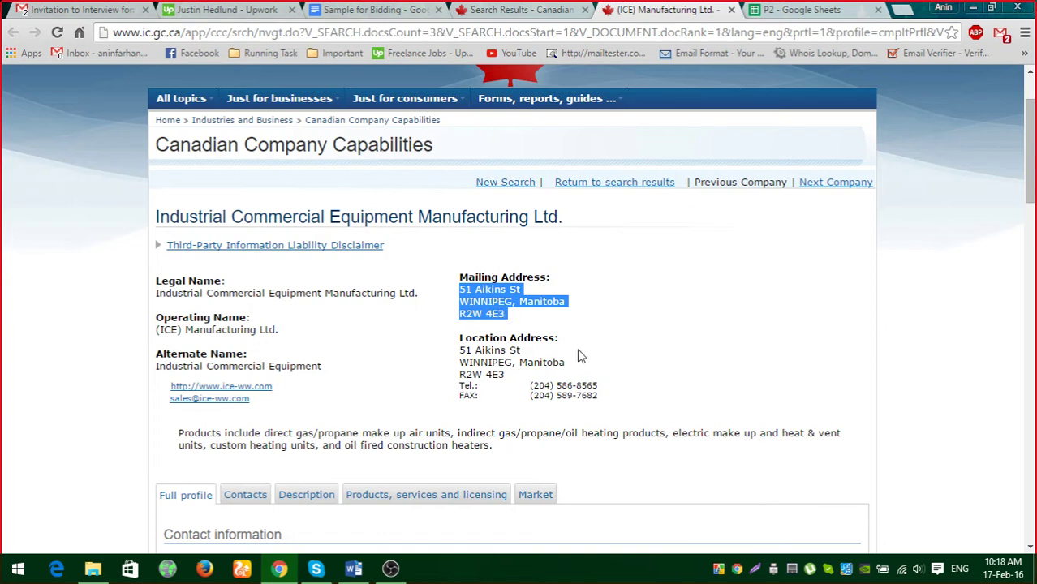
left_click(548, 317)
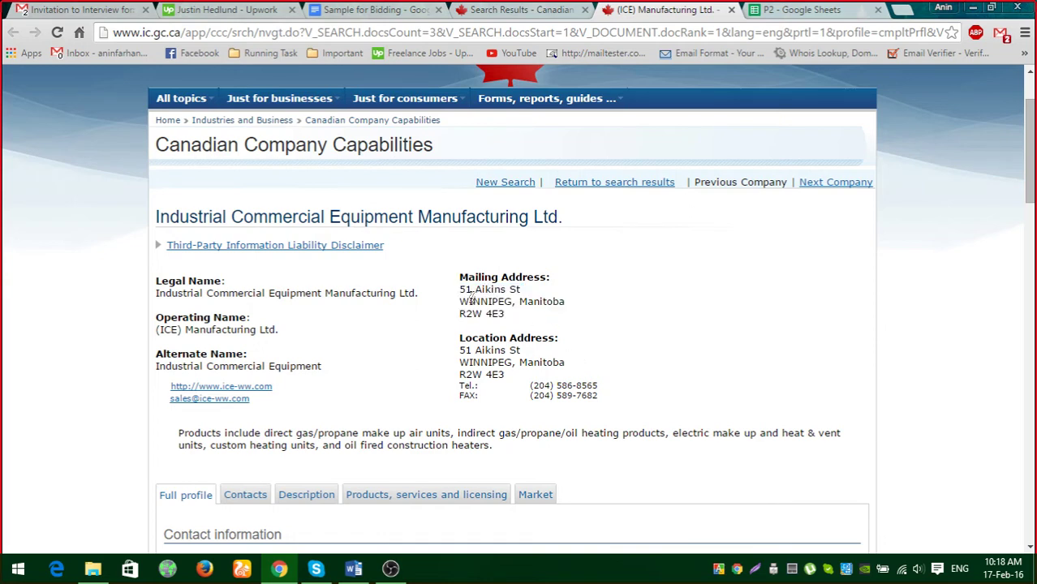
left_click_drag(460, 287, 496, 308)
key("ctrl+c")
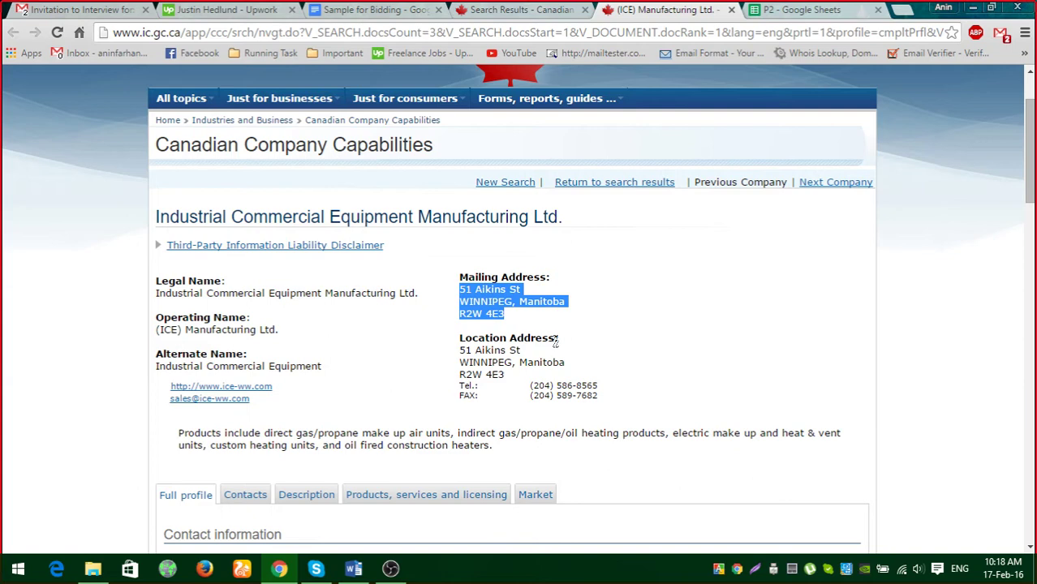
left_click(793, 9)
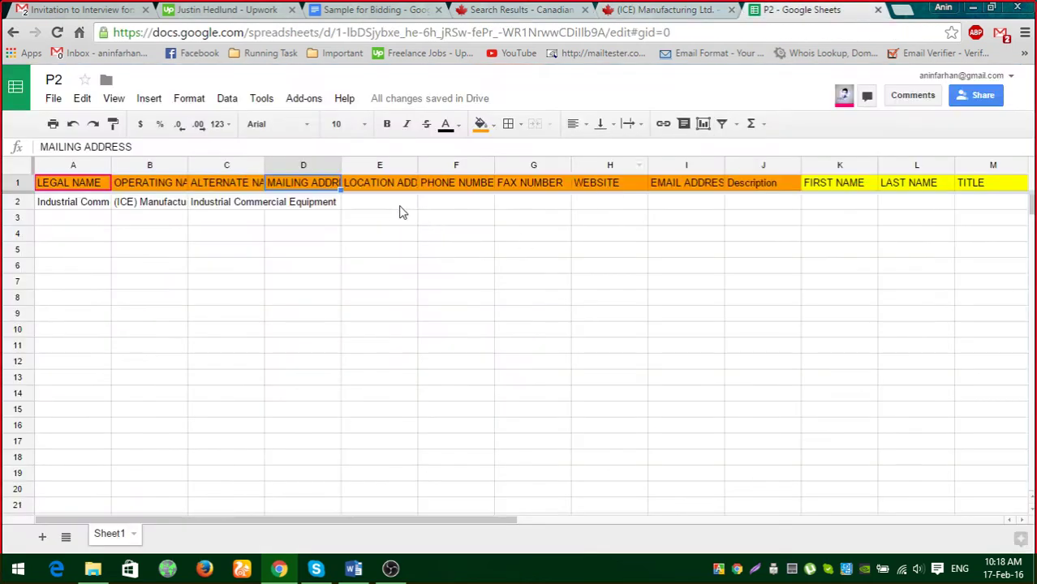
double_click(311, 203)
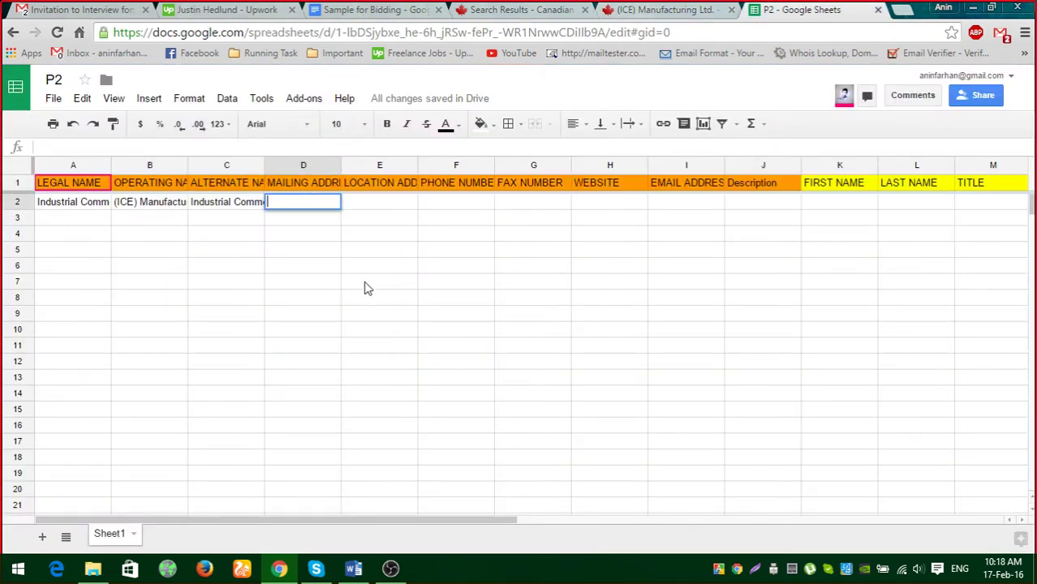
key("ctrl+v")
left_click(336, 324)
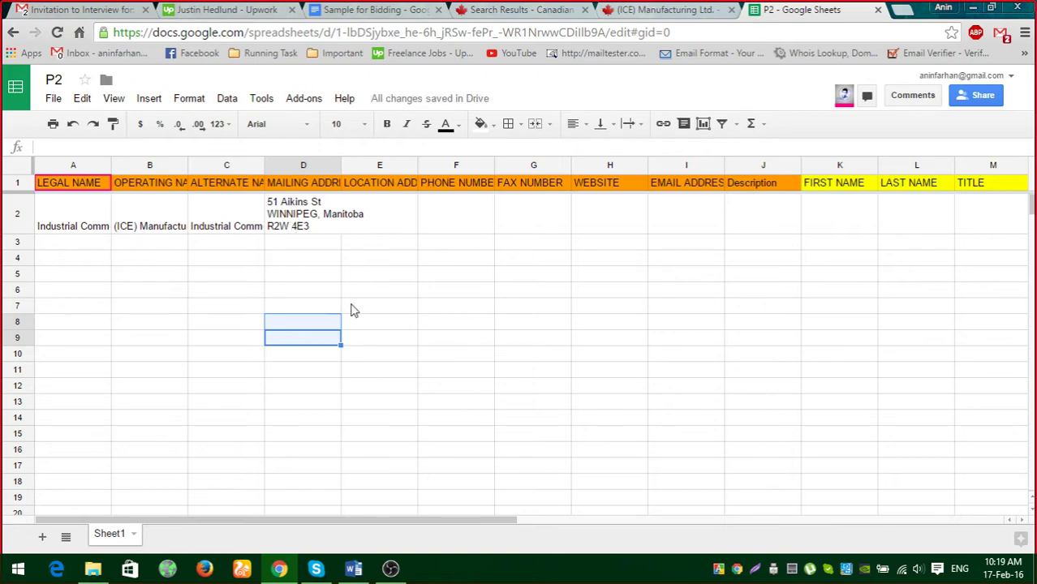
key("ctrl+z")
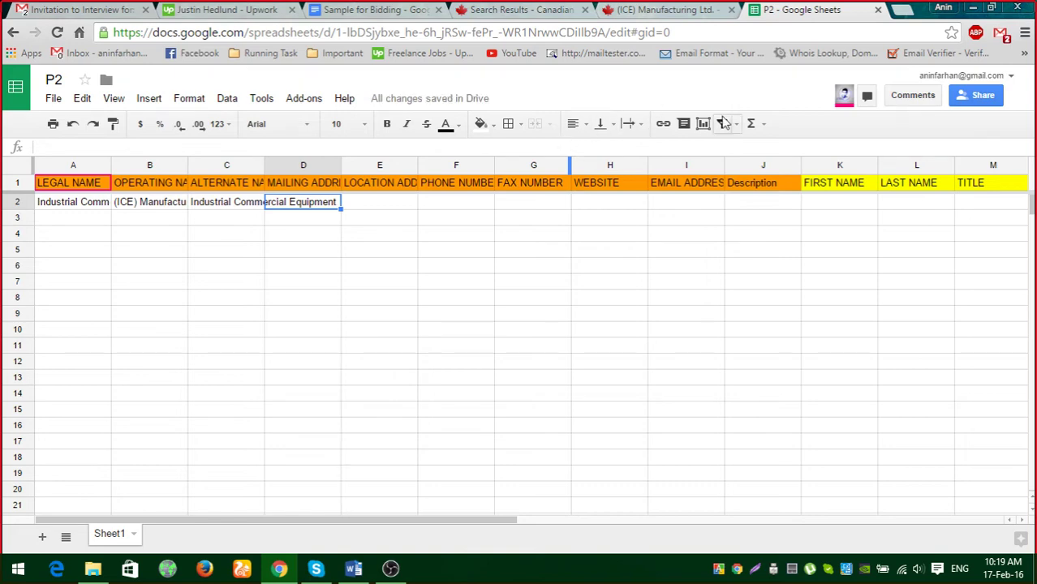
left_click(355, 567)
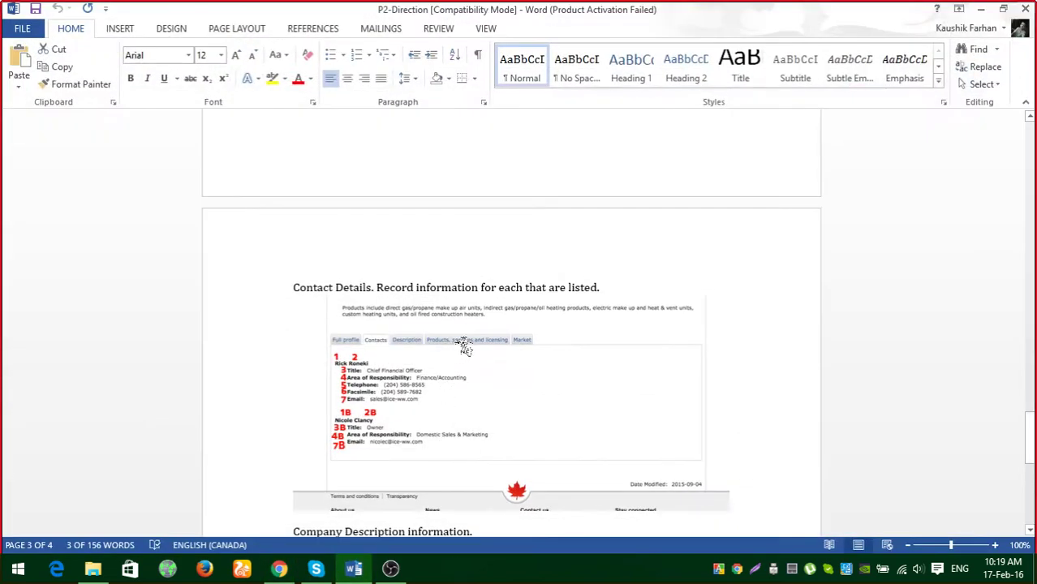
Scroll back to the Company Details field list in P2-Direction, then minimize Word.
scroll(487, 337, "up", 5)
scroll(551, 304, "up", 15)
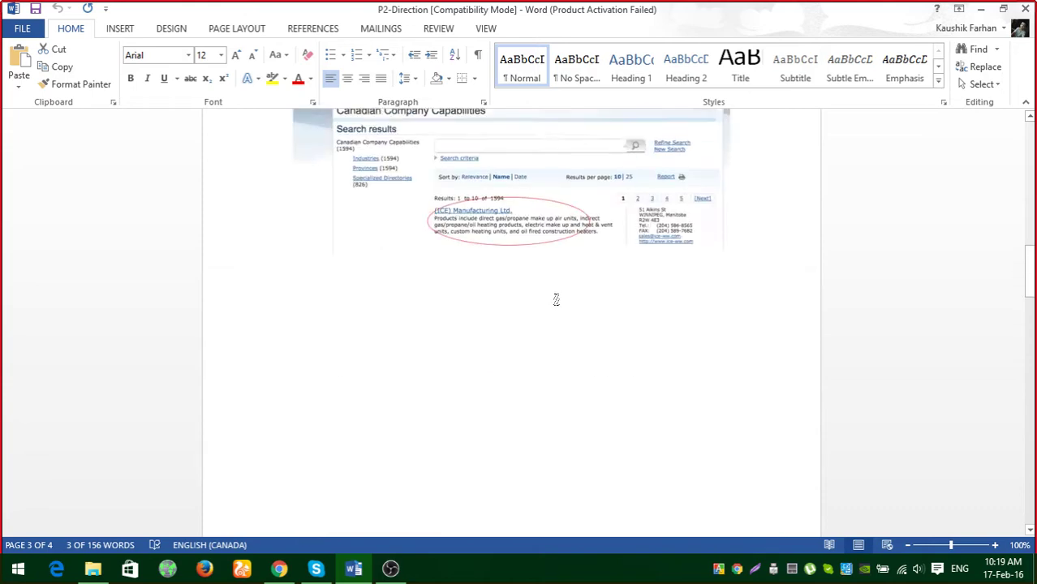
scroll(581, 296, "up", 4)
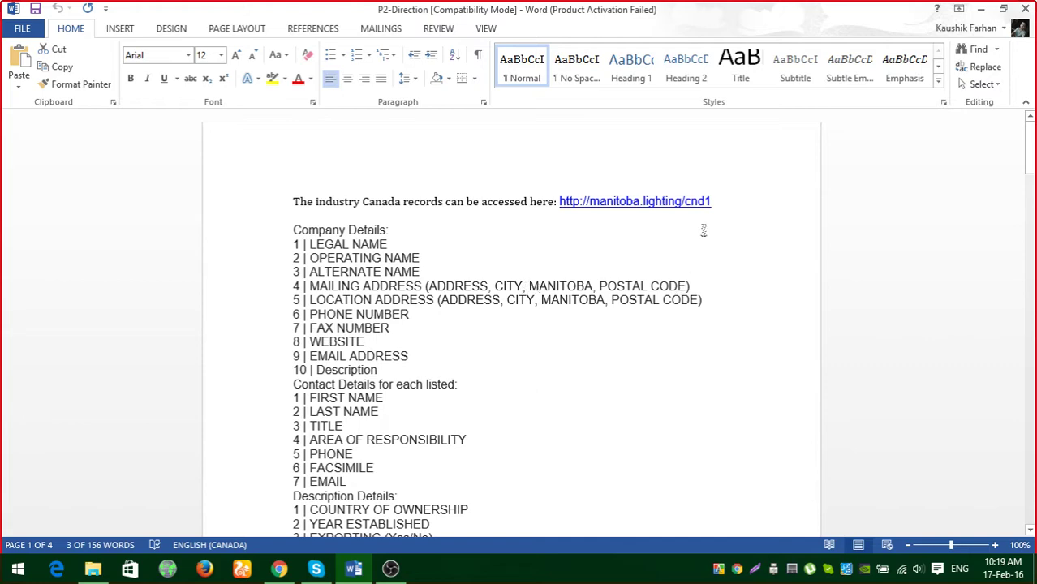
left_click(980, 9)
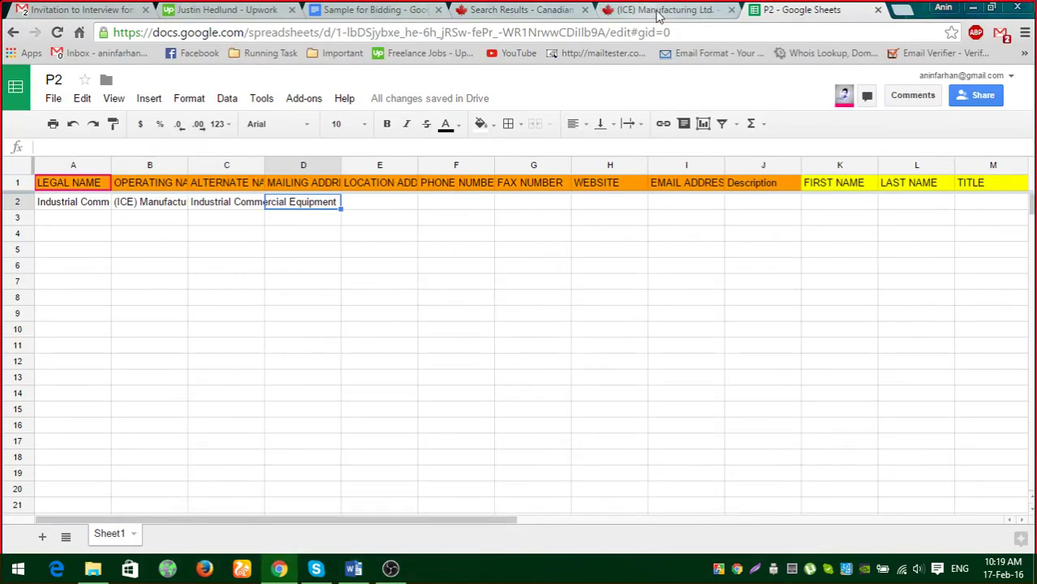
left_click(654, 10)
left_click(463, 32)
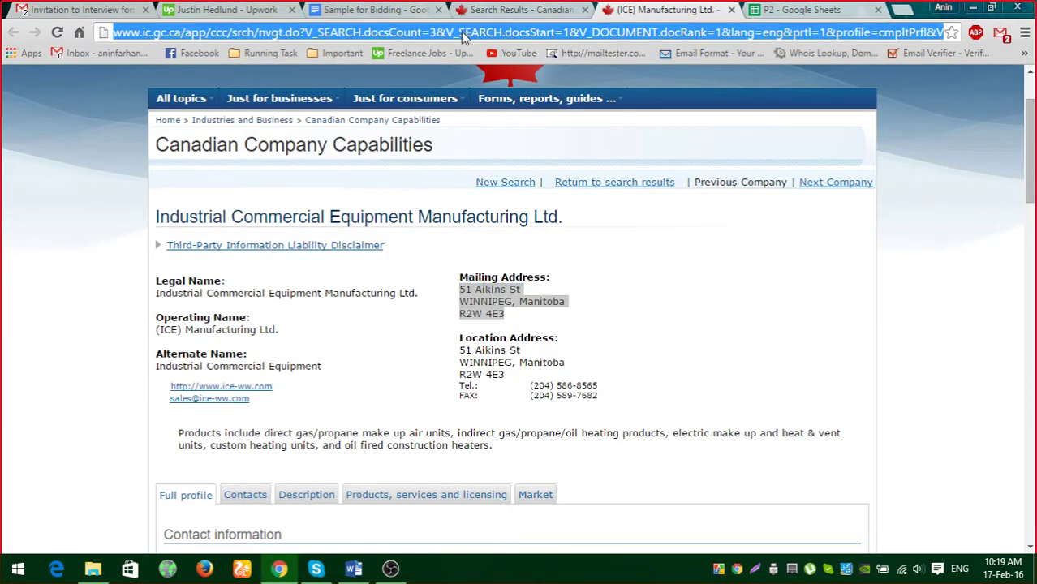
key("ctrl+v")
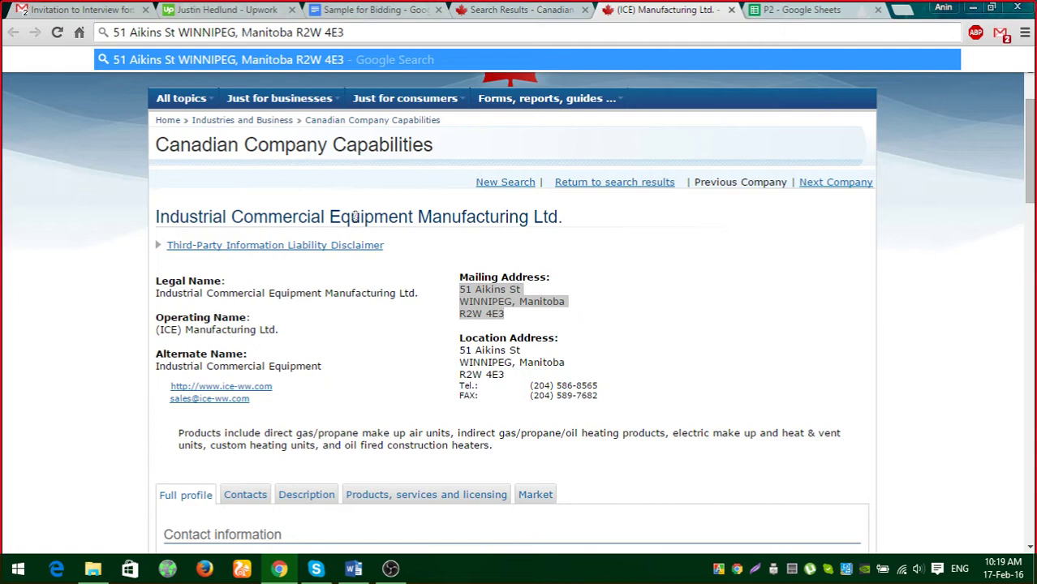
left_click(177, 31)
type(",")
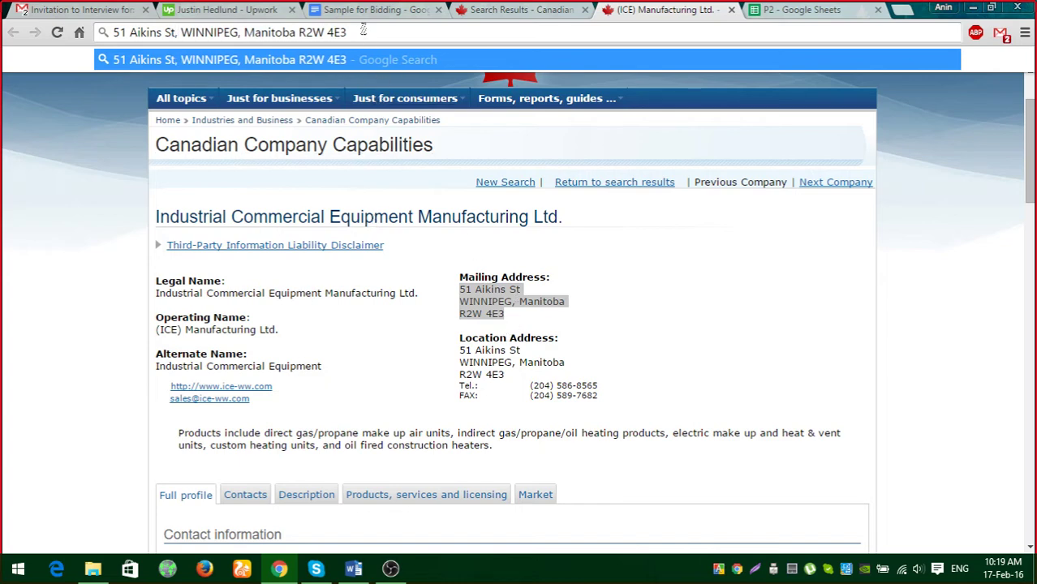
left_click_drag(363, 31, 105, 124)
key("ctrl+c")
key("Escape")
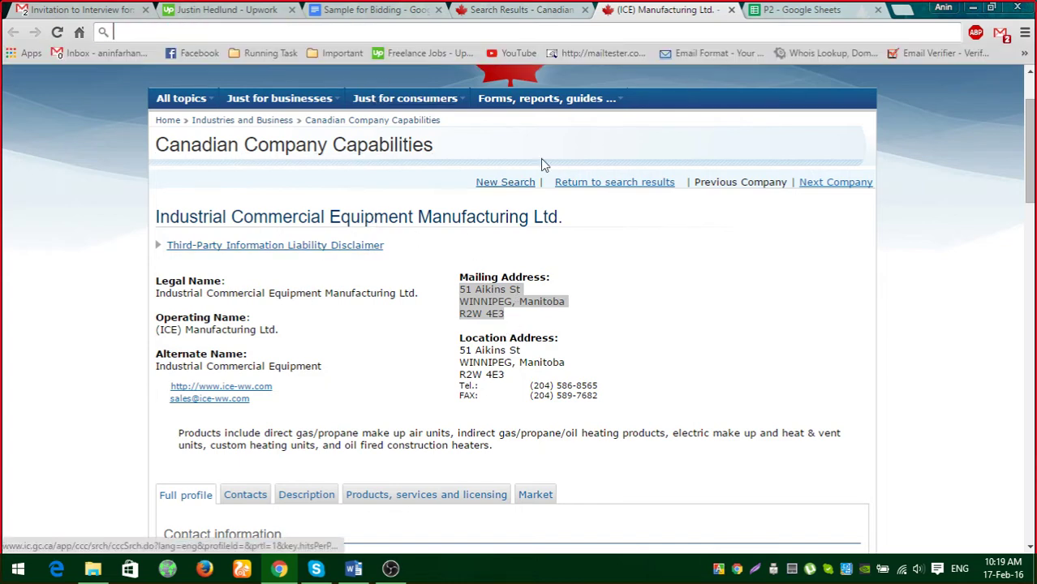
left_click(800, 10)
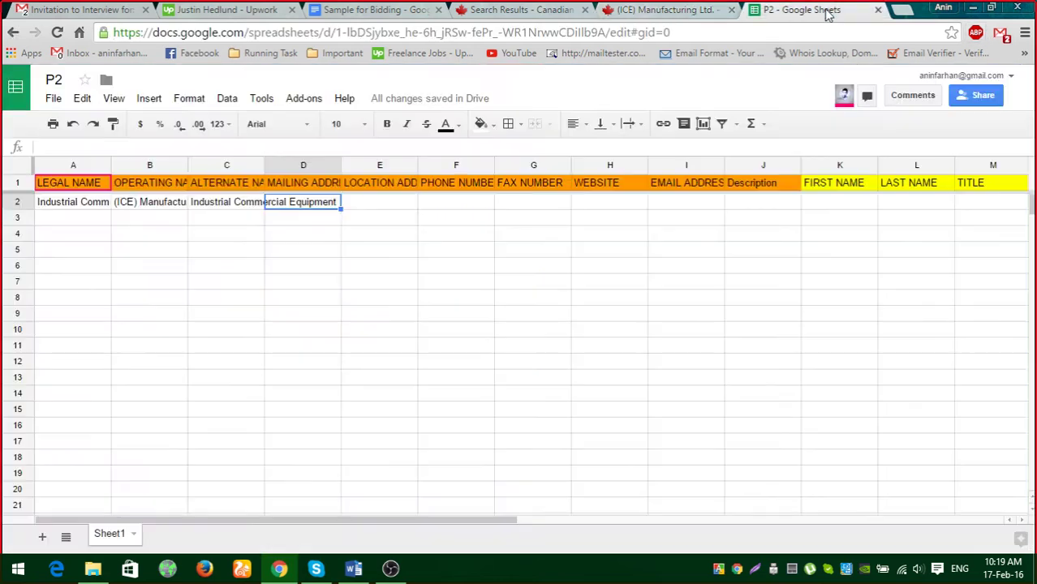
left_click(383, 203)
key("ctrl+v")
left_click(406, 329)
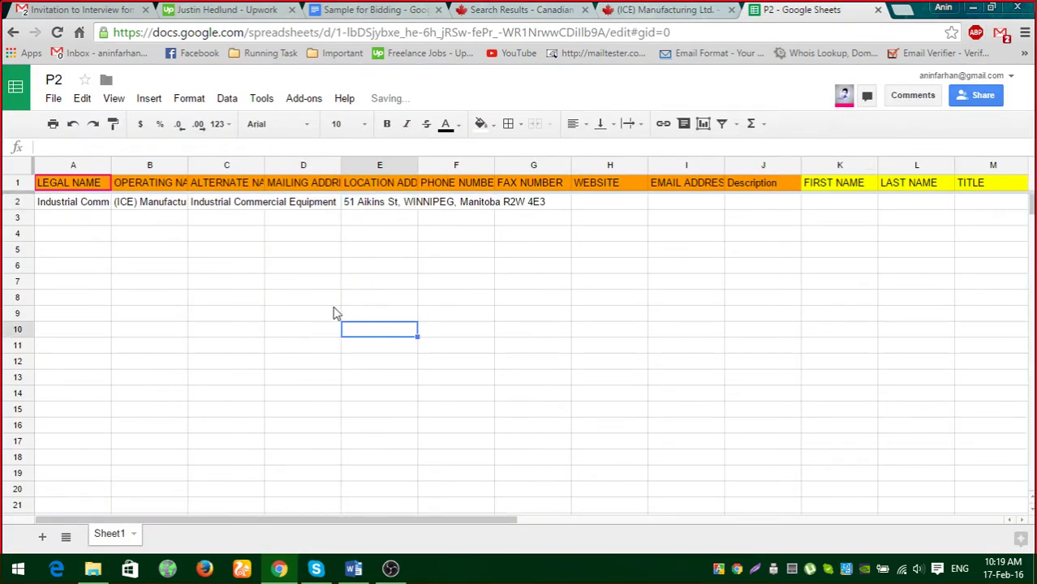
left_click(485, 31)
Drag the address from E2 into the MAILING ADDRESS cell D2.
left_click(678, 10)
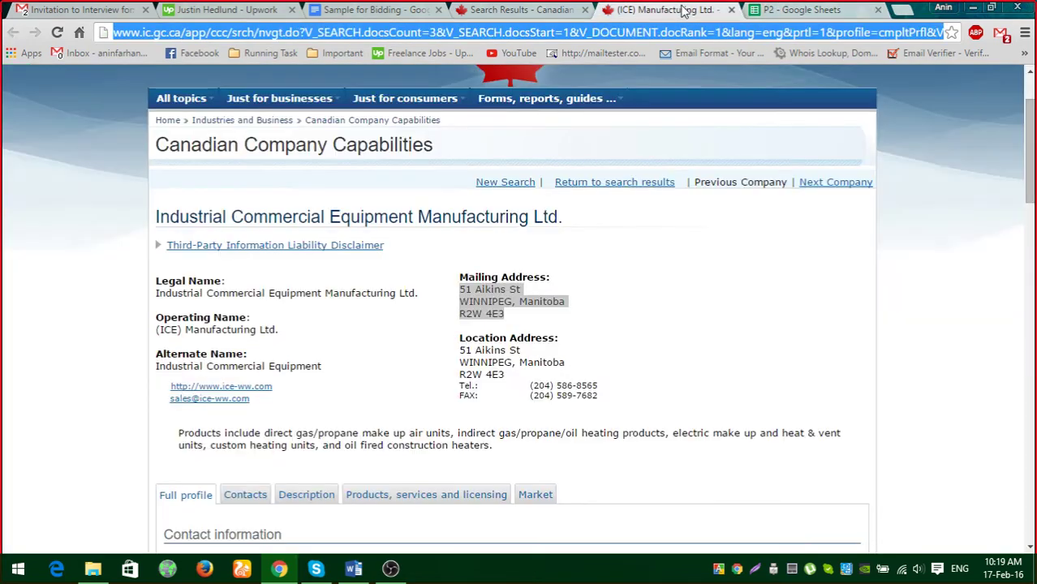
left_click(803, 9)
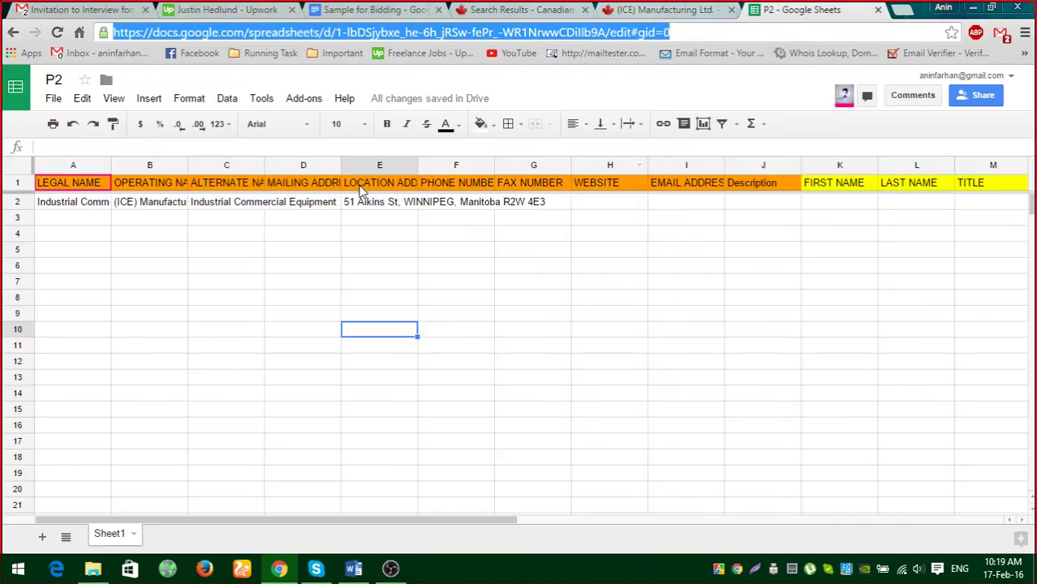
left_click(298, 190)
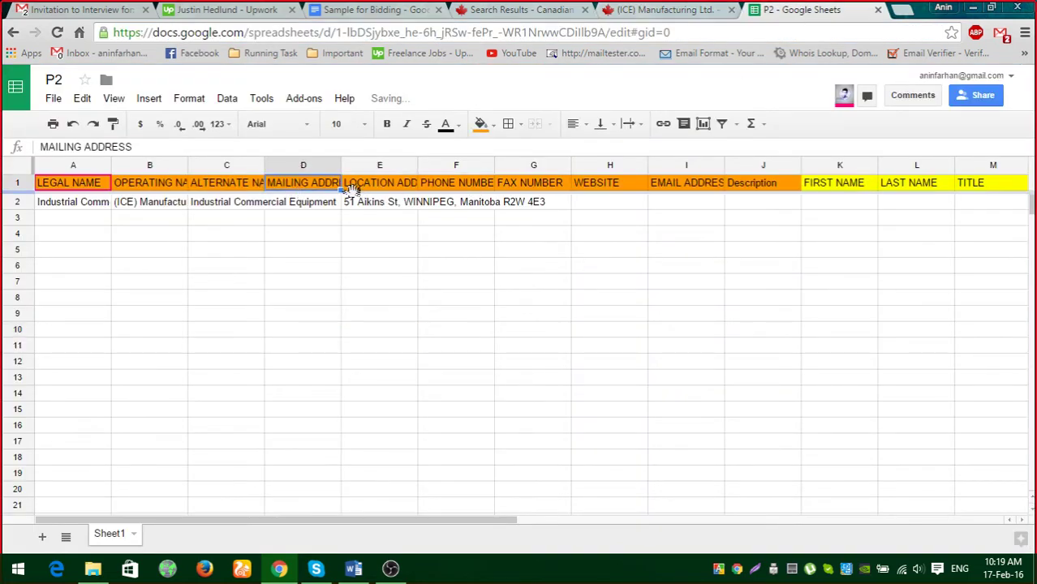
left_click(323, 209)
left_click(372, 211)
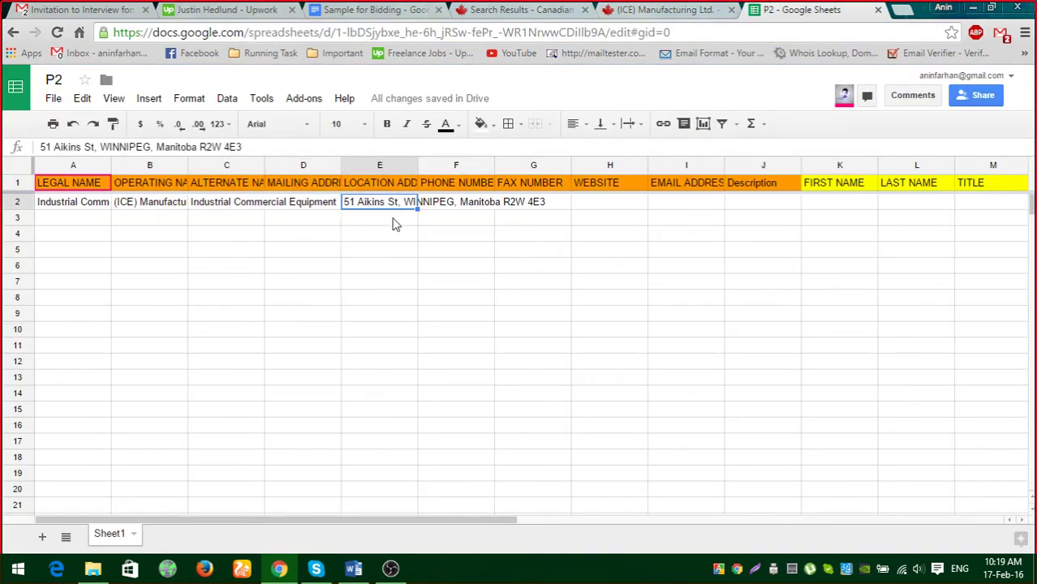
left_click_drag(346, 213, 326, 213)
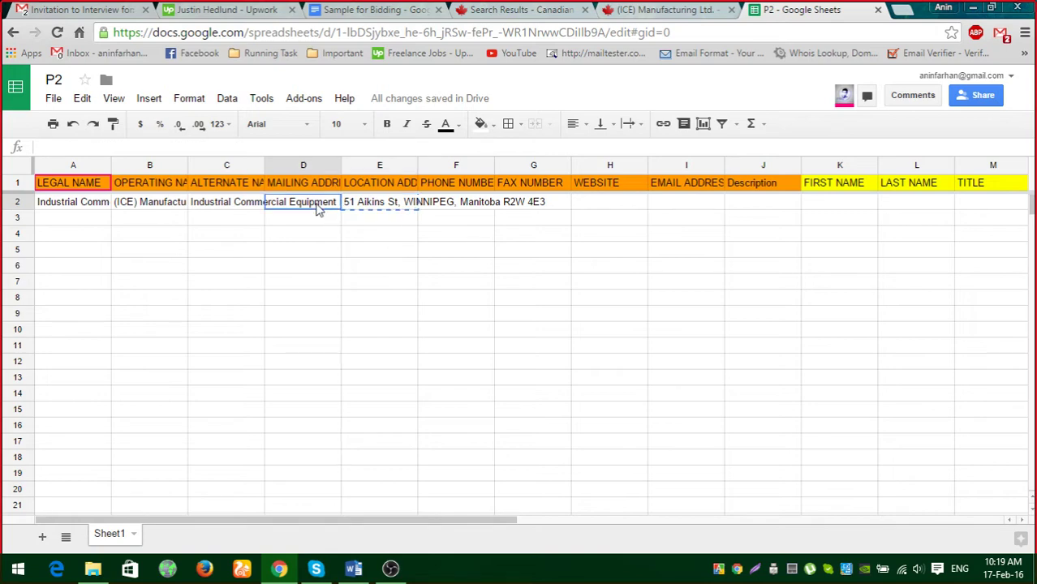
left_click(371, 284)
left_click(667, 11)
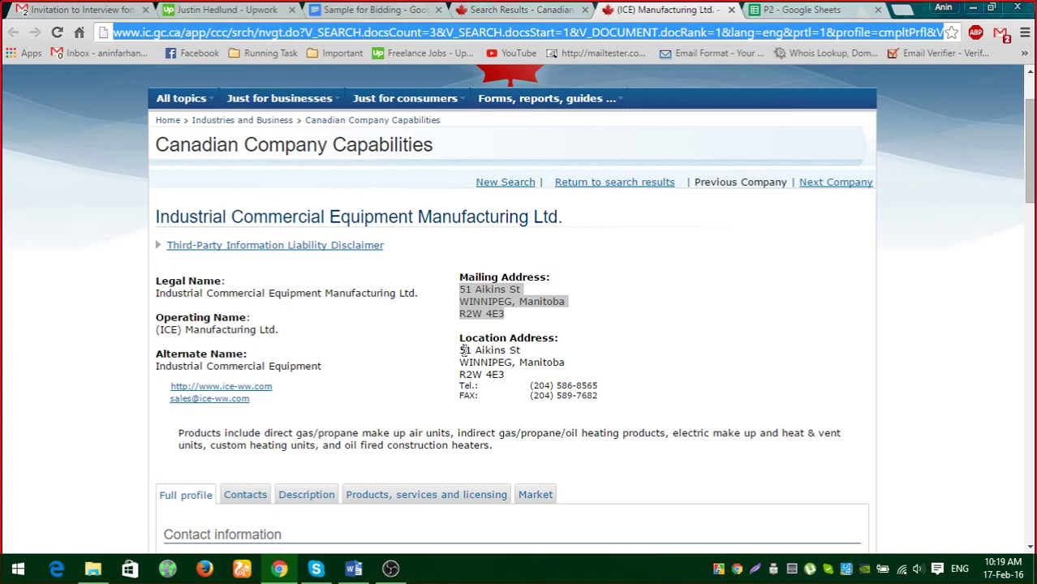
Rewrite the location address as one line with a comma after St and copy it.
left_click_drag(464, 350, 509, 374)
left_click_drag(421, 74, 455, 32)
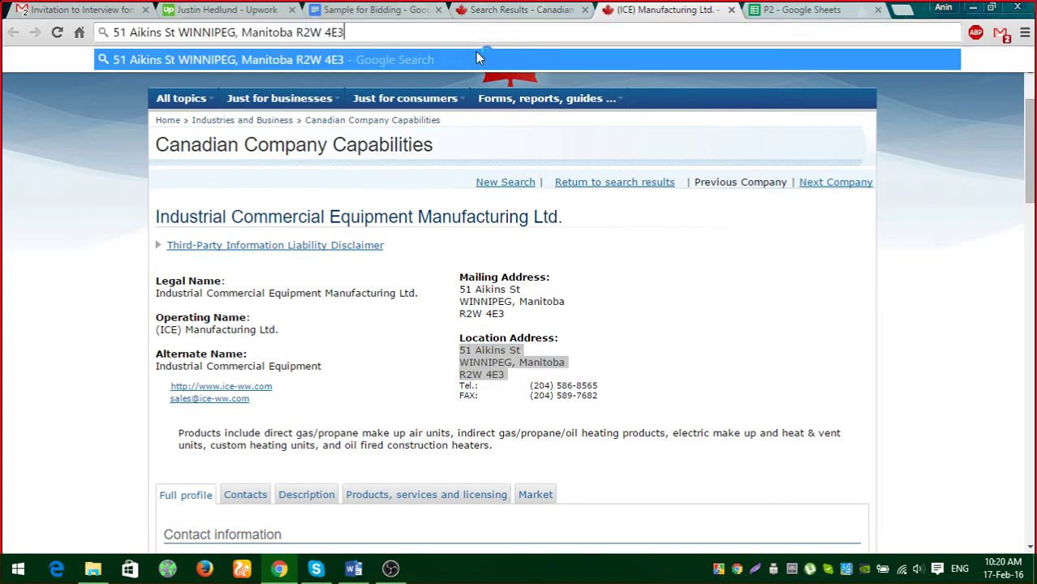
left_click(175, 31)
type(",")
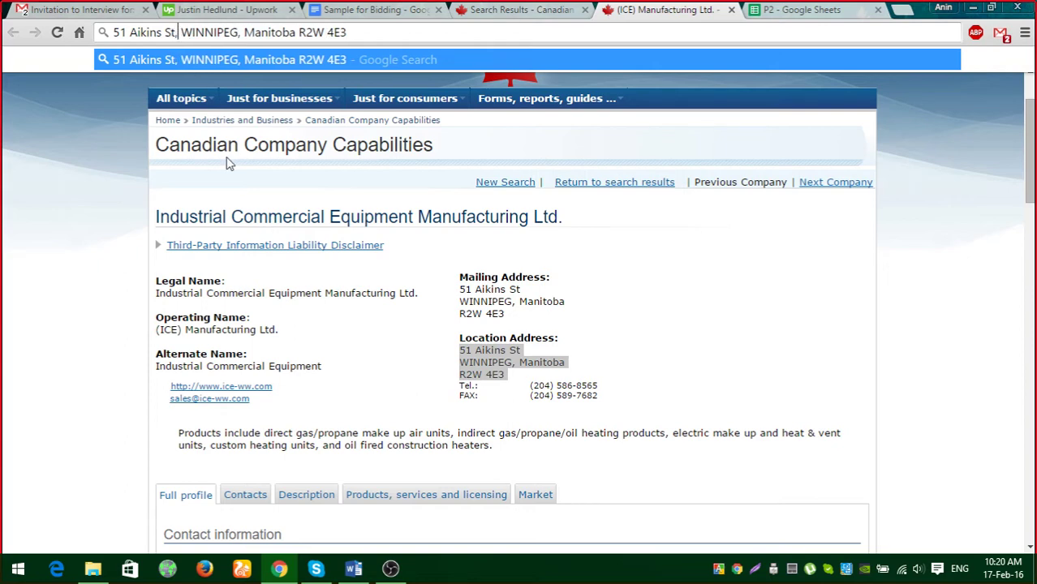
key("ctrl+a")
key("ctrl+c")
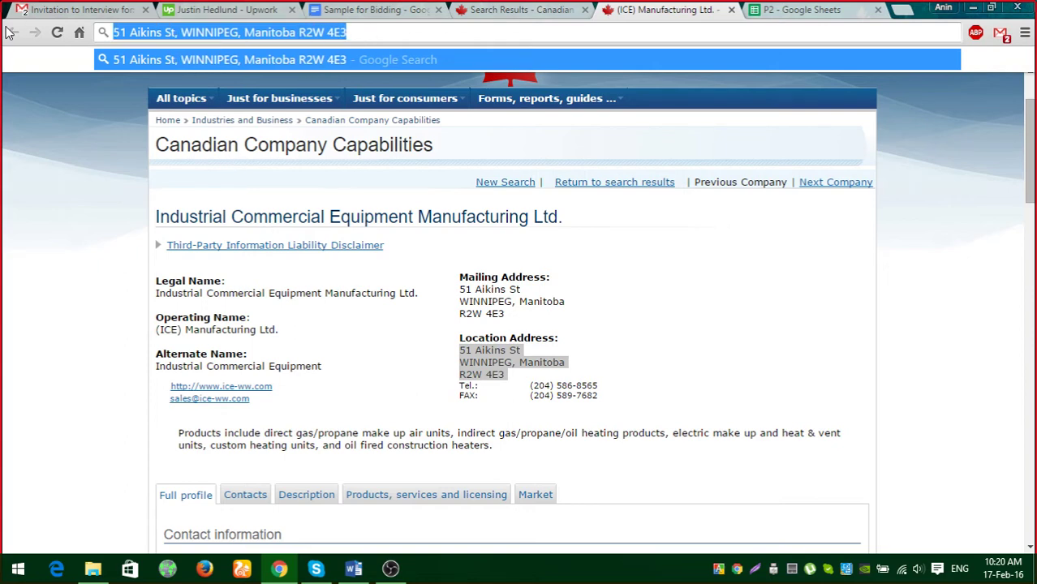
key("BackSpace")
left_click(781, 14)
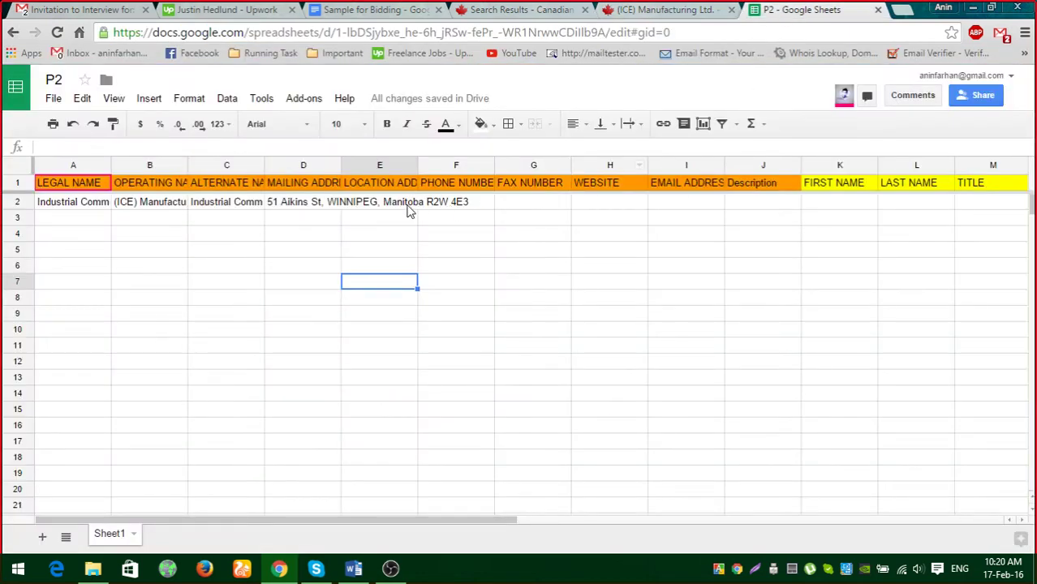
Try pasting the location address into E2, comparing against the address in D2.
left_click(377, 205)
key("ctrl+v")
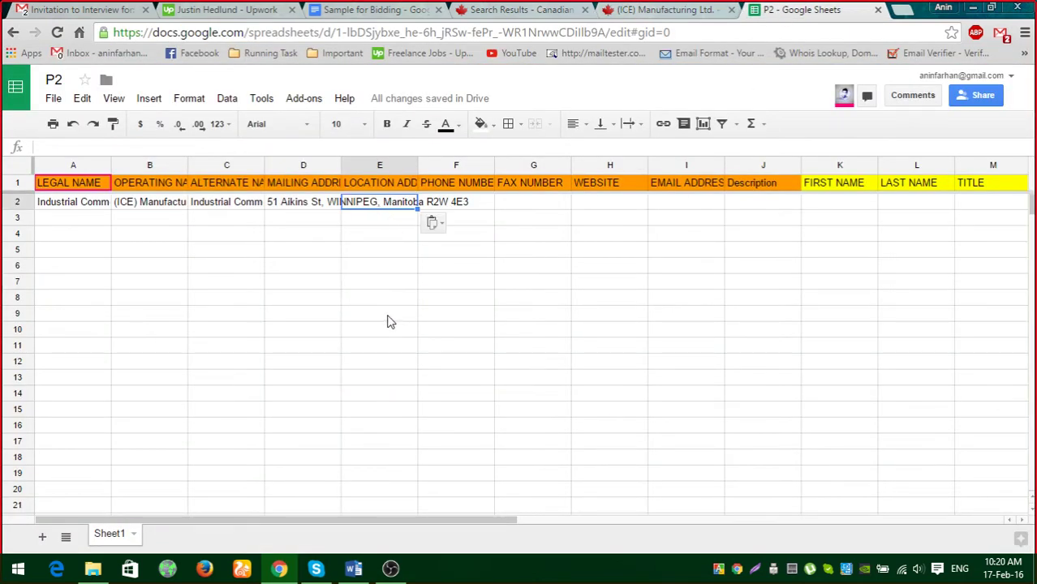
left_click(388, 316)
left_click(298, 203)
left_click(363, 203)
key("ctrl+v")
left_click(357, 234)
left_click(338, 203)
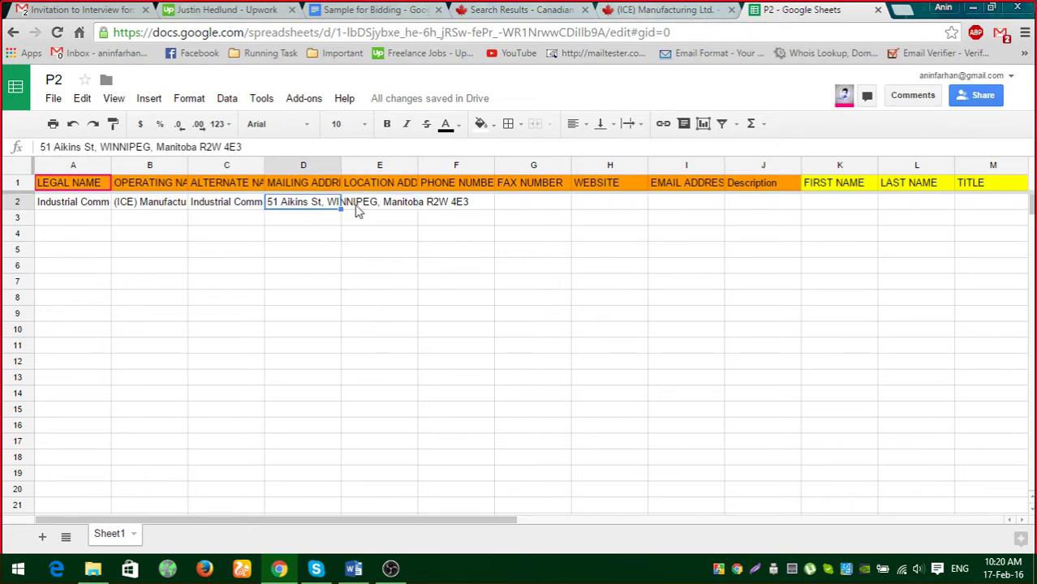
left_click(378, 209)
left_click(307, 209)
left_click(376, 235)
left_click(370, 207)
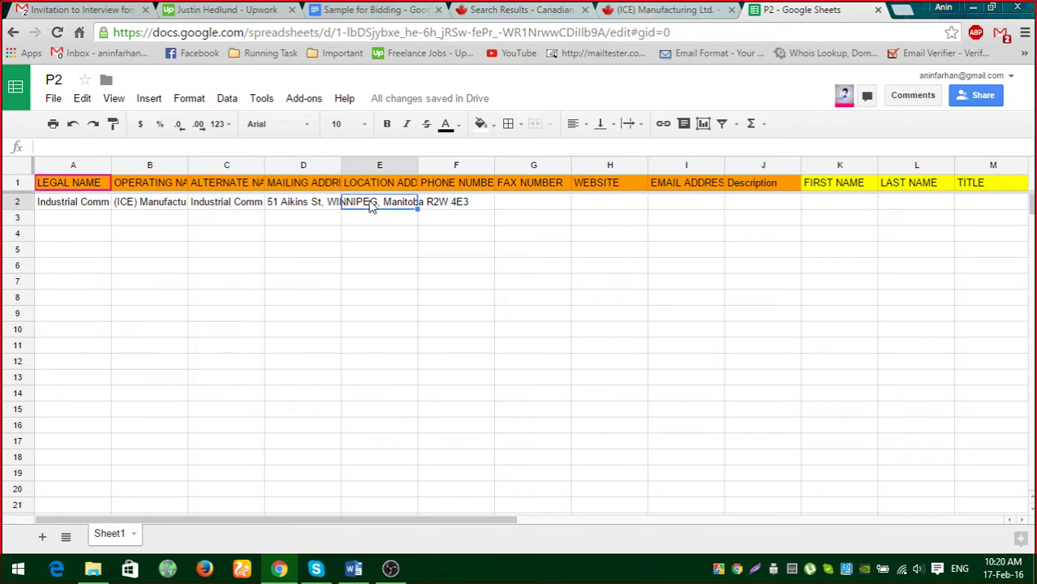
key("Return")
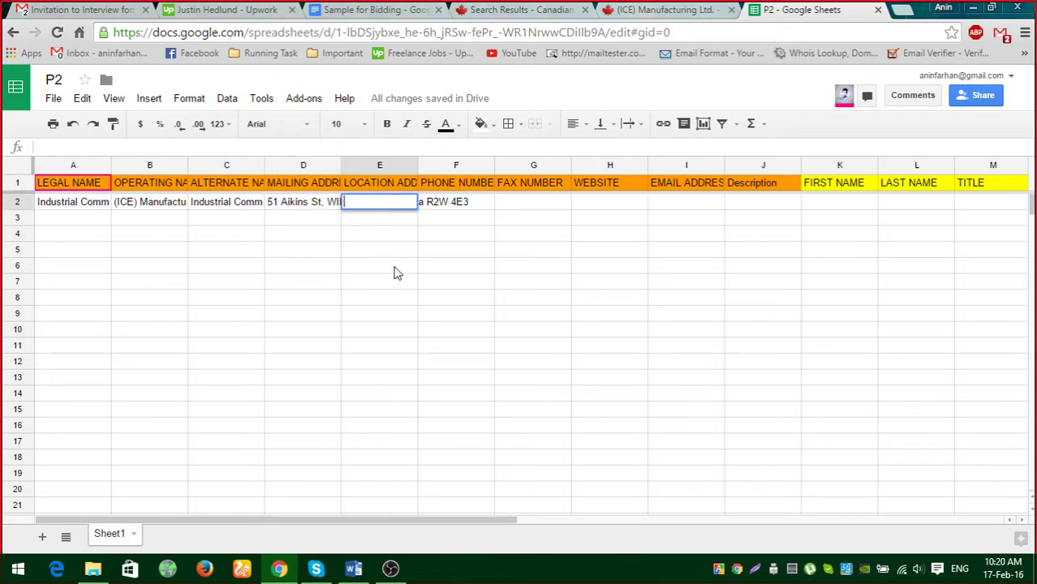
key("ctrl+v")
left_click(392, 271)
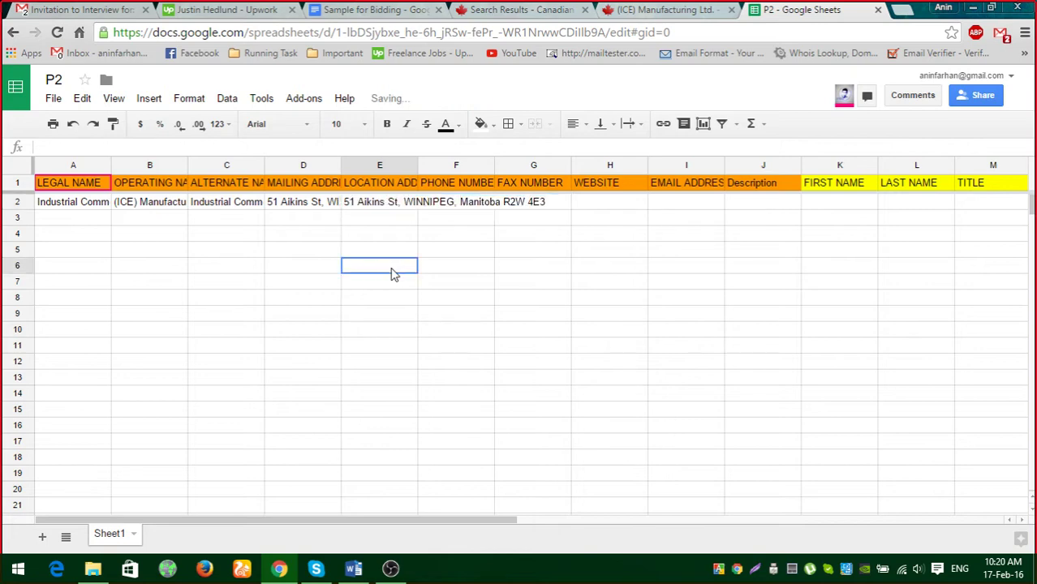
left_click(295, 208)
left_click(367, 209)
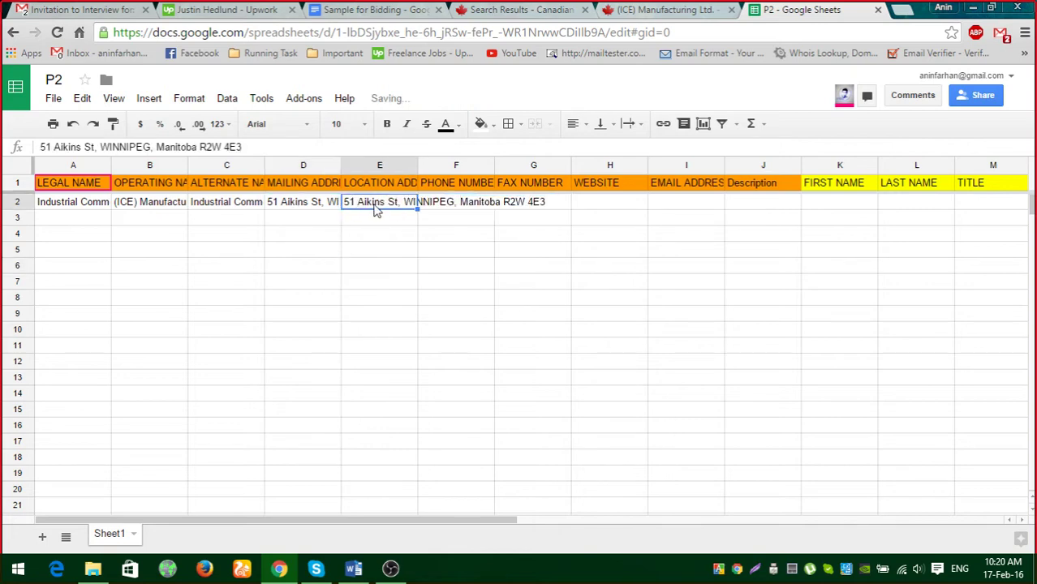
left_click(353, 248)
left_click(310, 207)
left_click(376, 209)
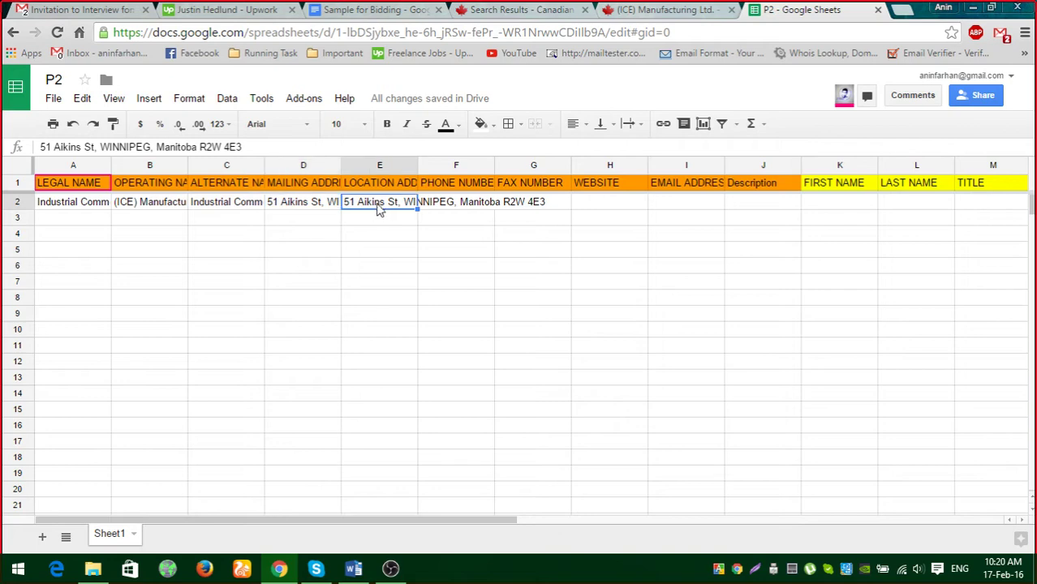
left_click(300, 209)
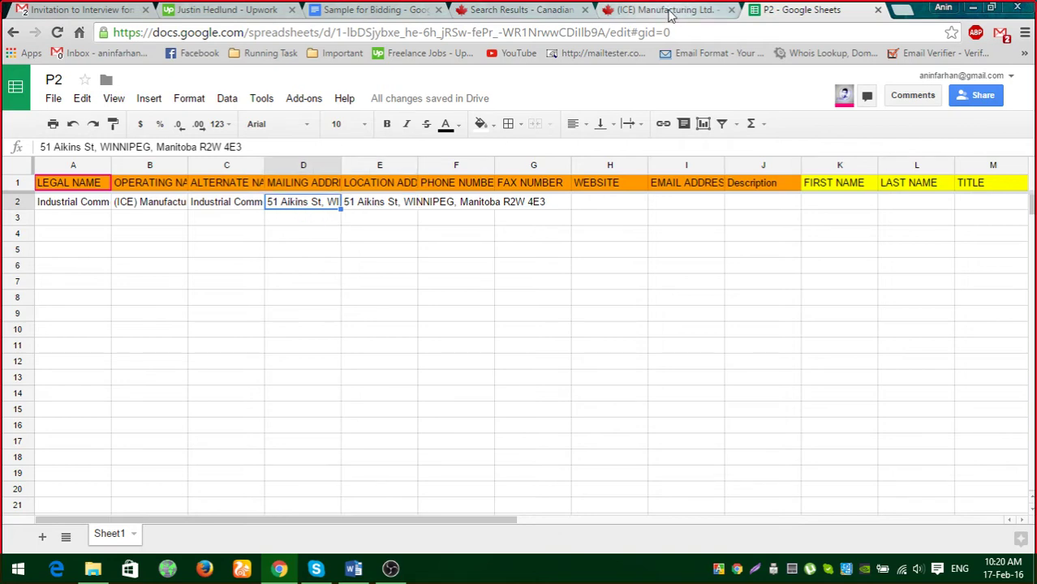
left_click(670, 11)
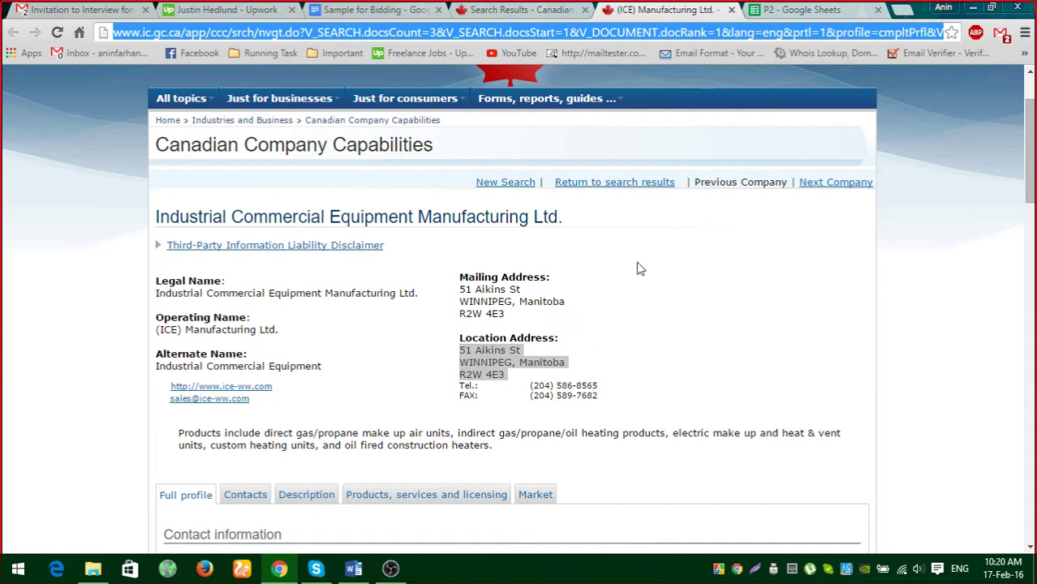
scroll(630, 280, "down", 1)
left_click(779, 12)
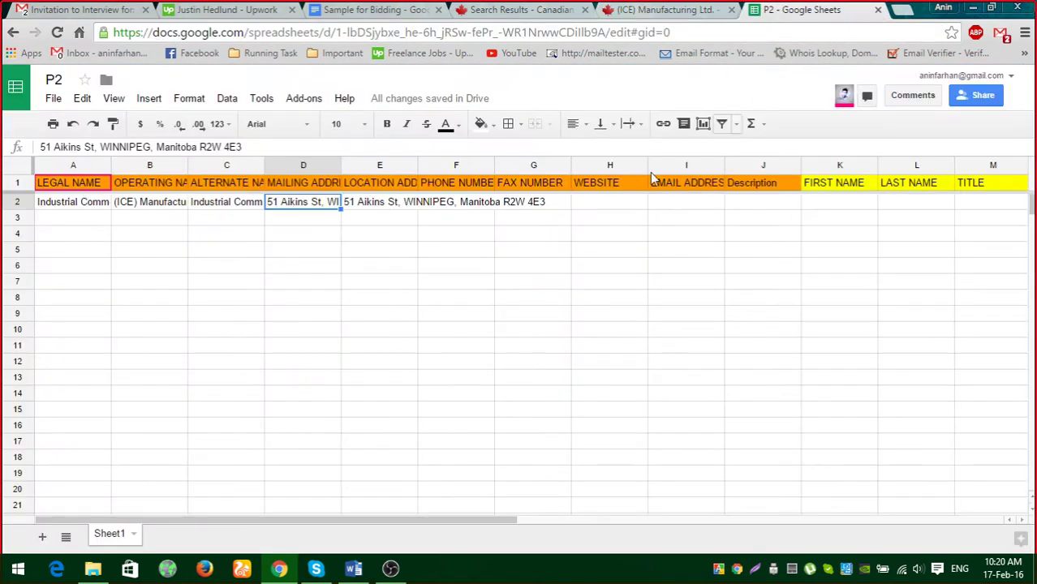
Copy the company's telephone number from the profile into PHONE NUMBER cell F2.
left_click(452, 181)
left_click(652, 10)
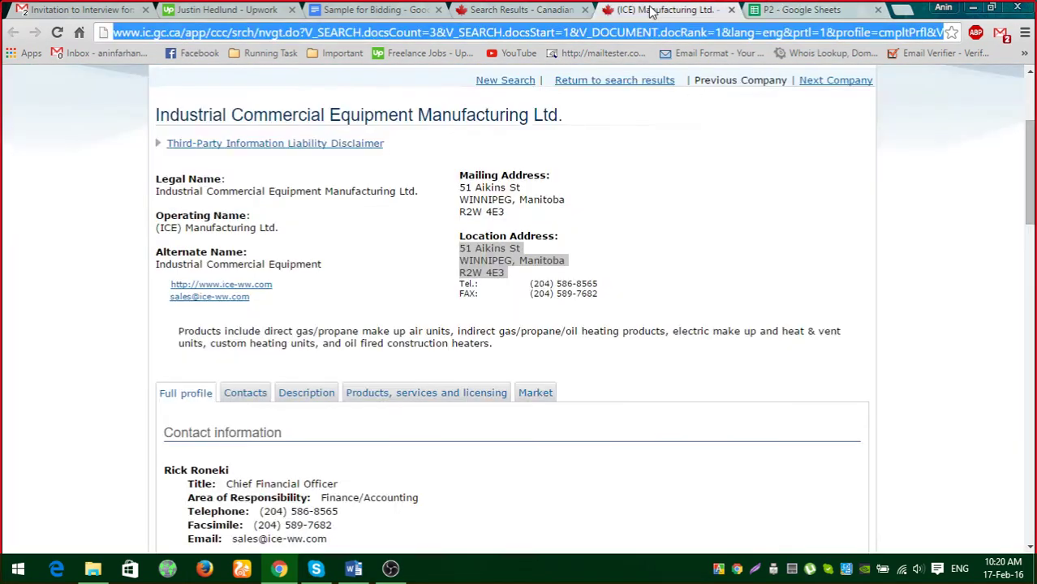
left_click_drag(531, 281, 612, 282)
key("ctrl+c")
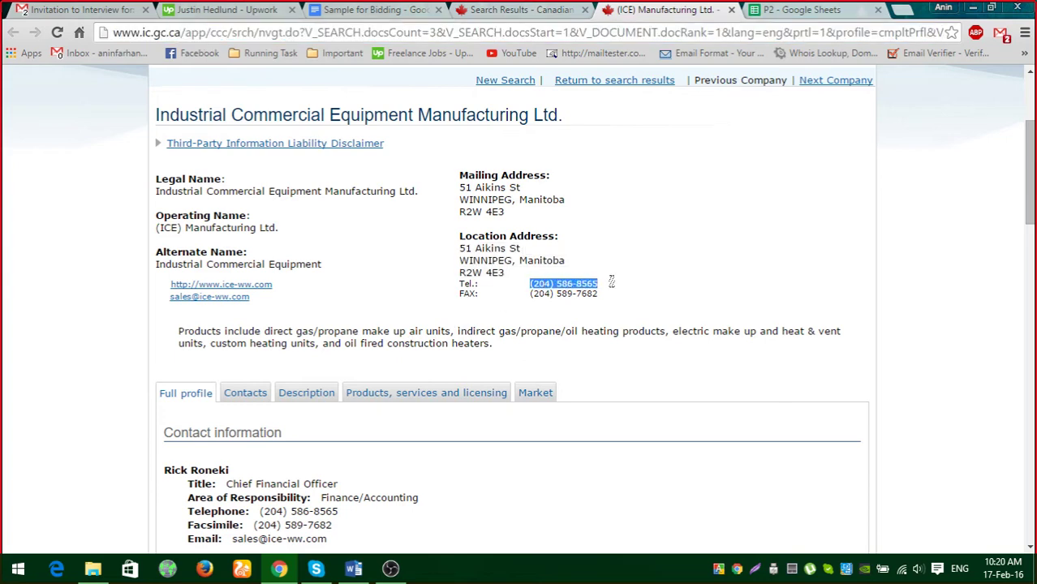
left_click(799, 10)
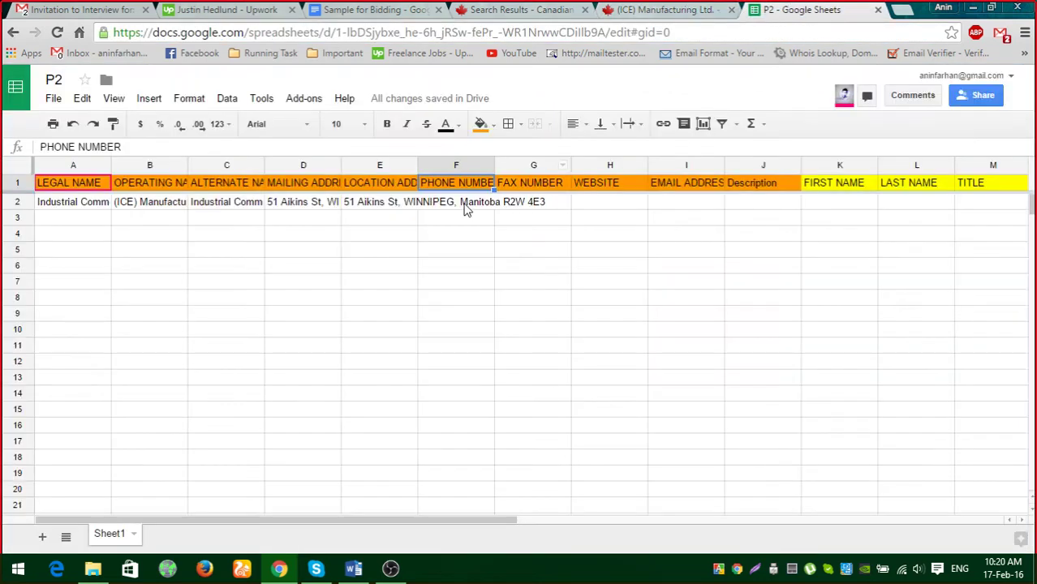
left_click(467, 208)
key("ctrl+v")
Copy the company's fax number from the profile into FAX NUMBER cell G2.
left_click(681, 11)
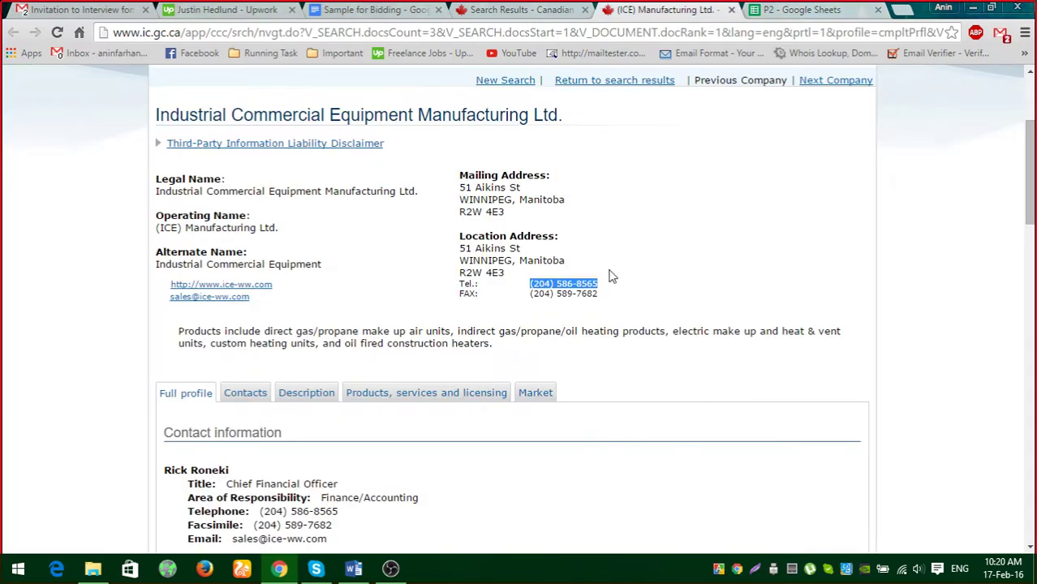
left_click_drag(531, 293, 619, 297)
key("ctrl+c")
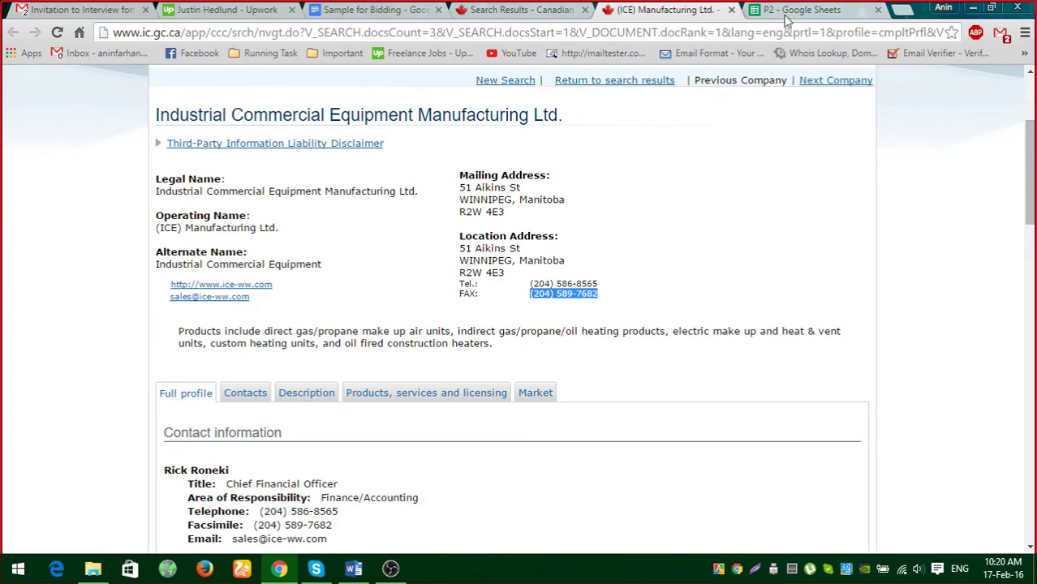
left_click(793, 10)
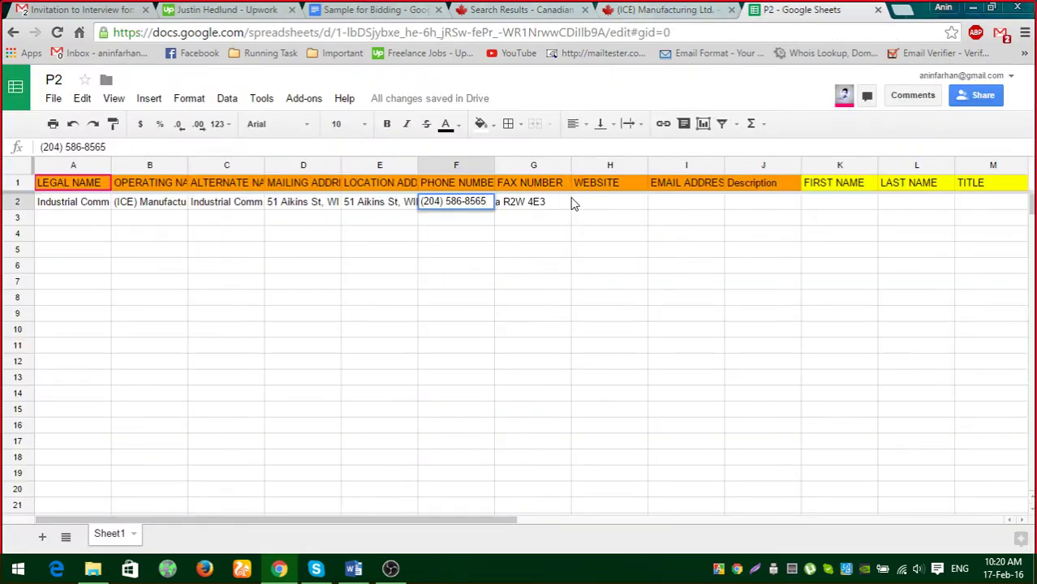
left_click(545, 209)
key("ctrl+v")
left_click(543, 272)
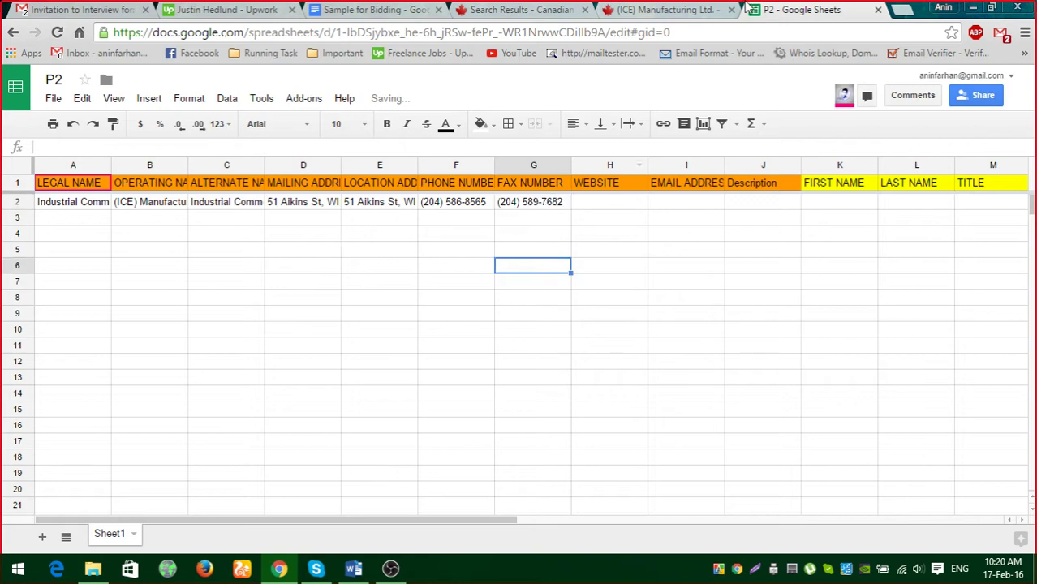
left_click(670, 10)
left_click(820, 10)
left_click(591, 185)
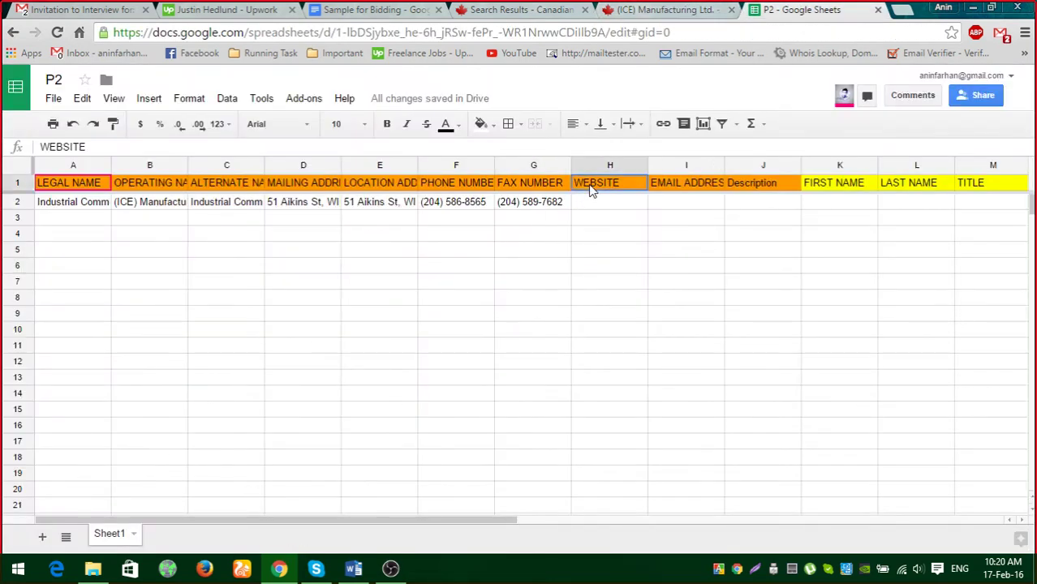
left_click(699, 17)
Copy the company website link from the ICE profile into H2 under WEBSITE.
scroll(503, 268, "down", 1)
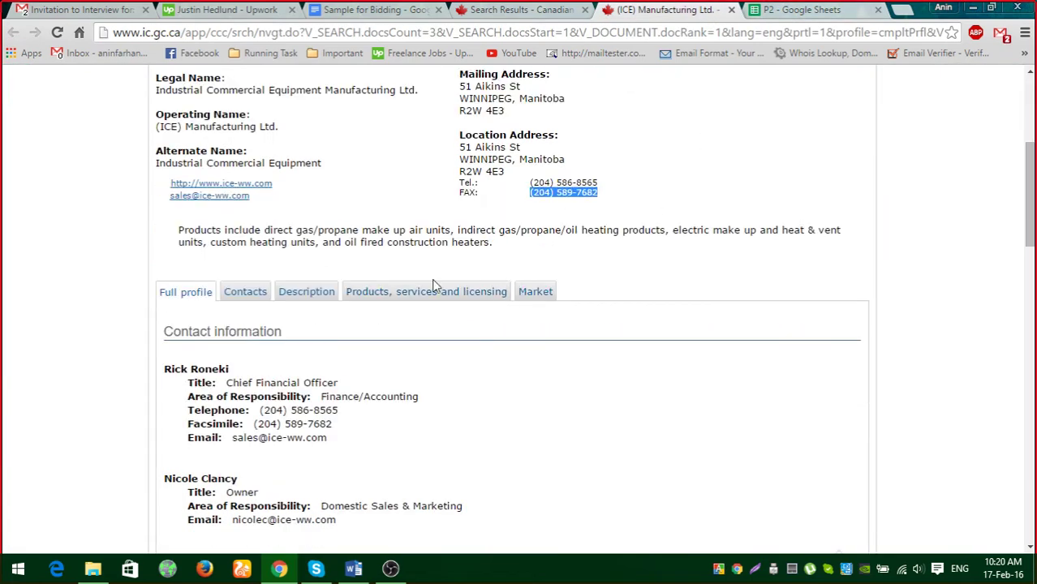
right_click(258, 195)
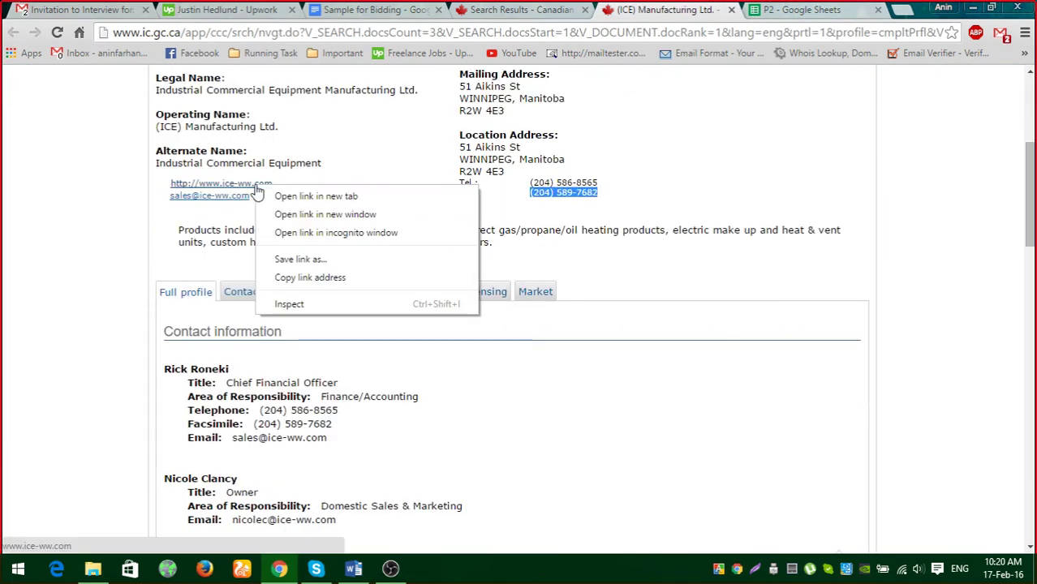
left_click(325, 277)
left_click(775, 12)
left_click(608, 204)
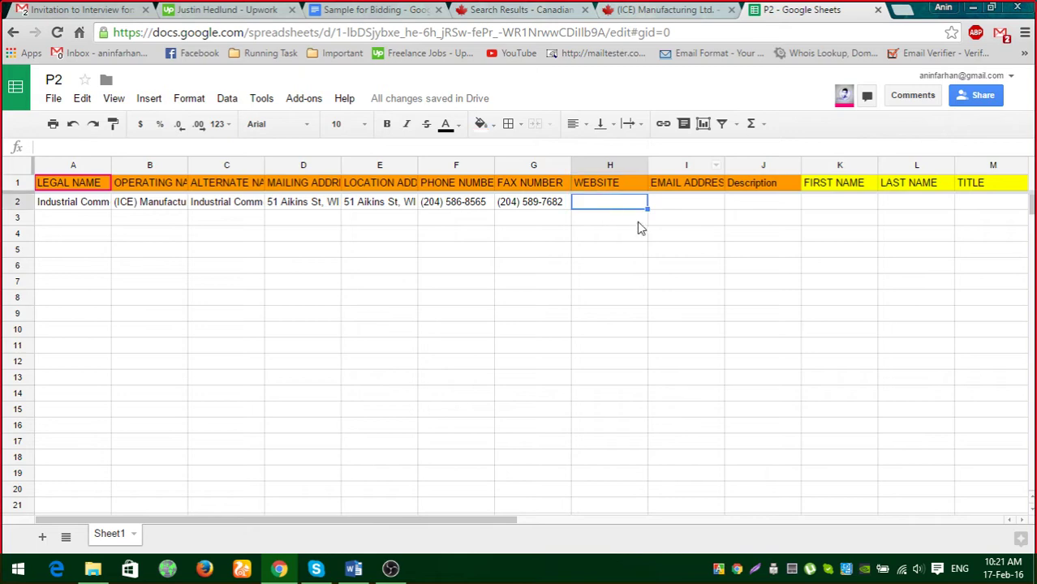
key("ctrl+v")
left_click(683, 11)
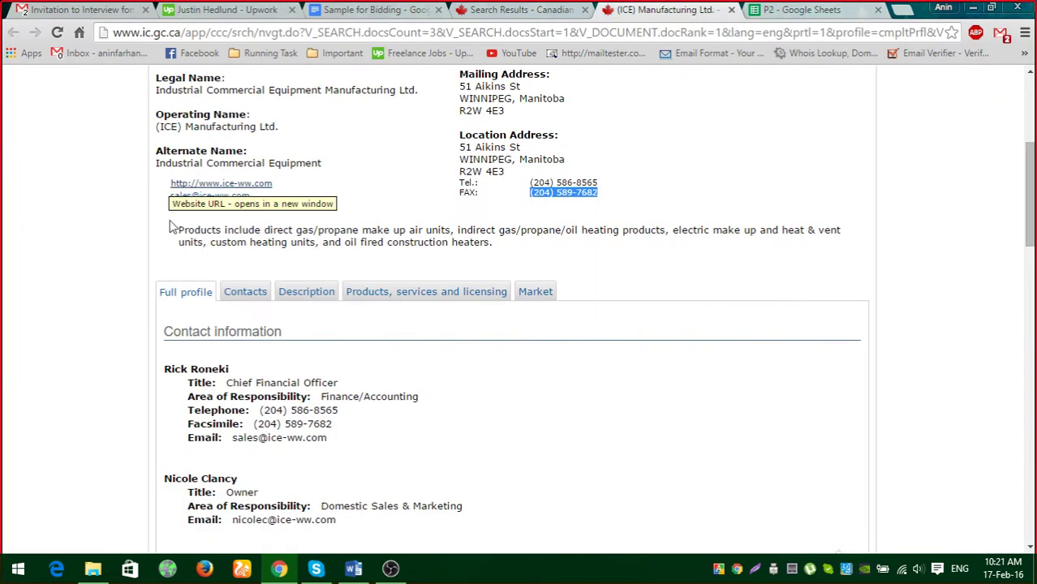
Copy the company e-mail address from the ICE profile into I2 under EMAIL ADDRESS.
right_click(187, 197)
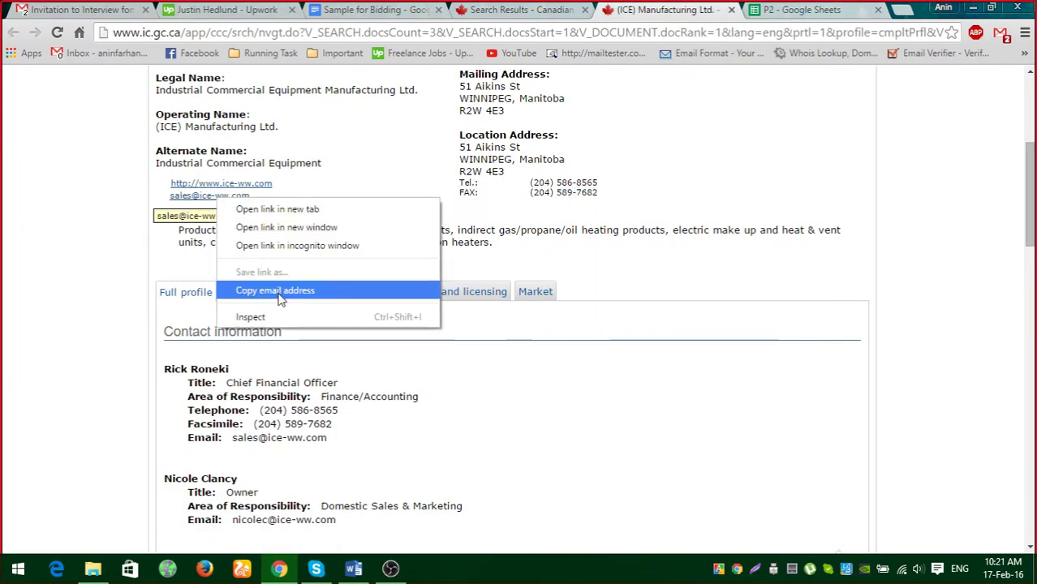
left_click(325, 289)
left_click(753, 8)
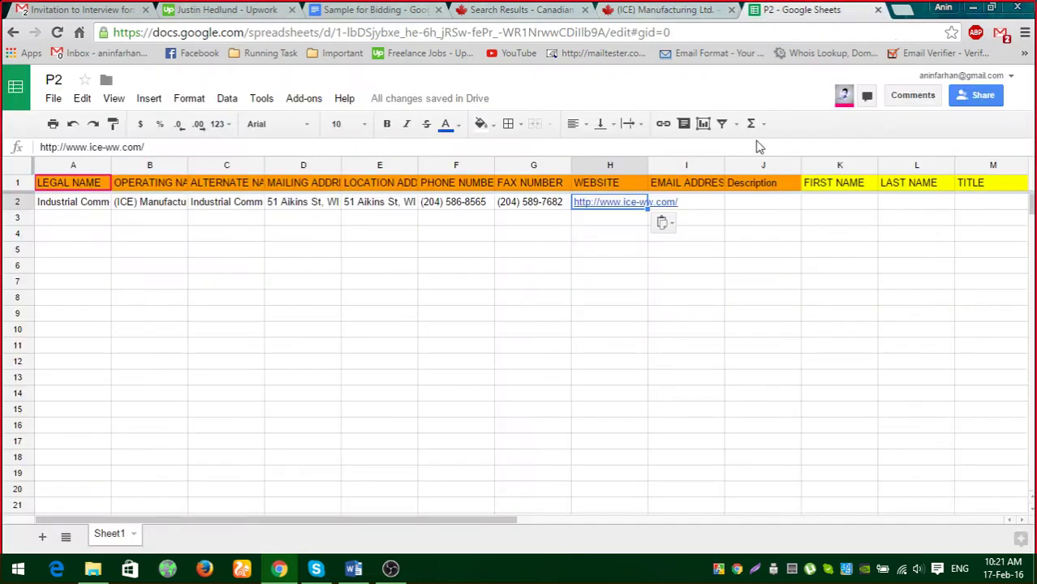
left_click(691, 205)
key("ctrl+v")
left_click(686, 299)
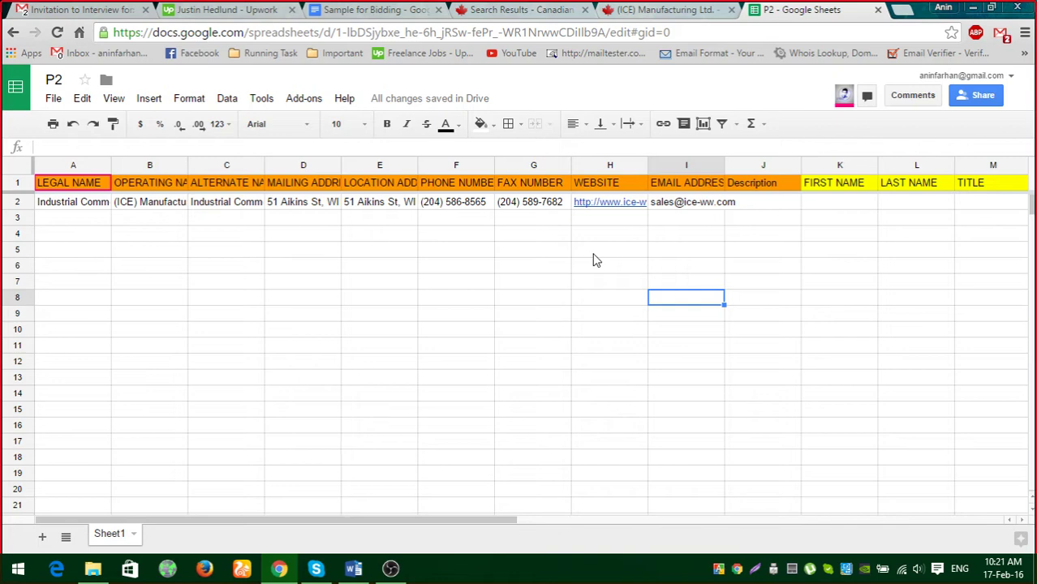
left_click(657, 9)
left_click(800, 10)
Paste the 'Products include direct gas/propane make up air units…' paragraph into J2 and verify it.
left_click(665, 9)
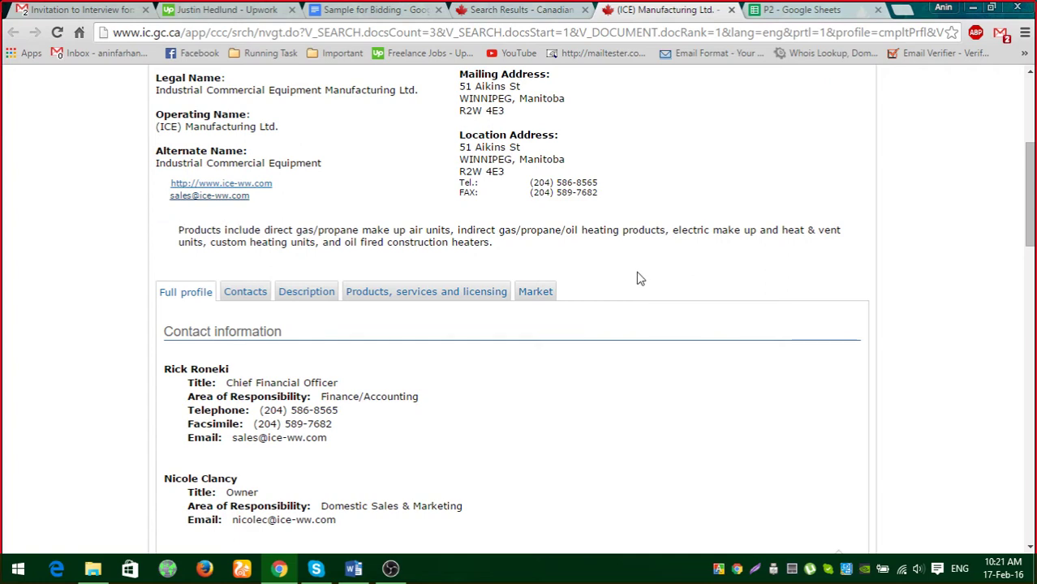
left_click(797, 11)
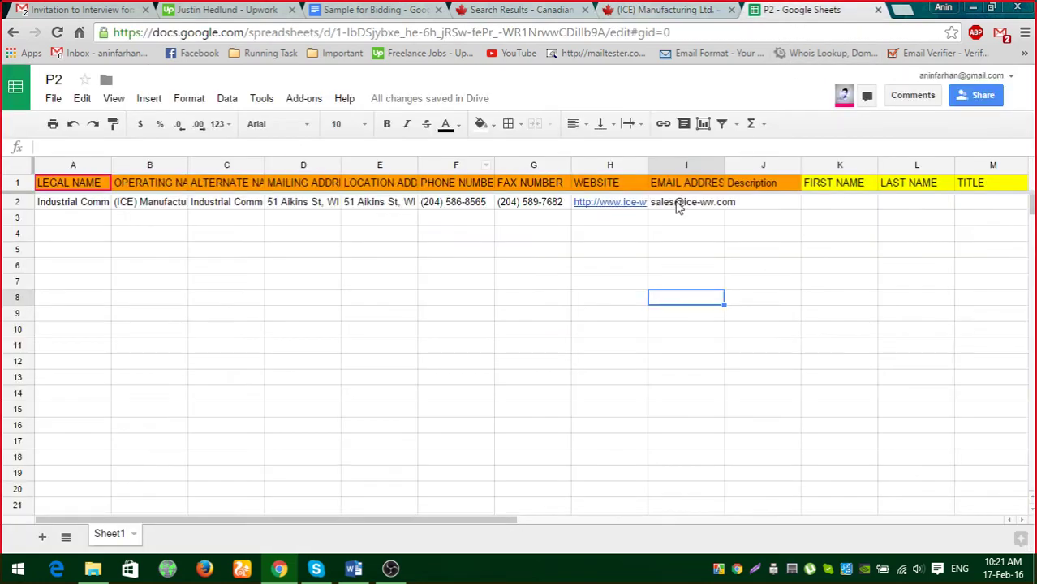
left_click(690, 10)
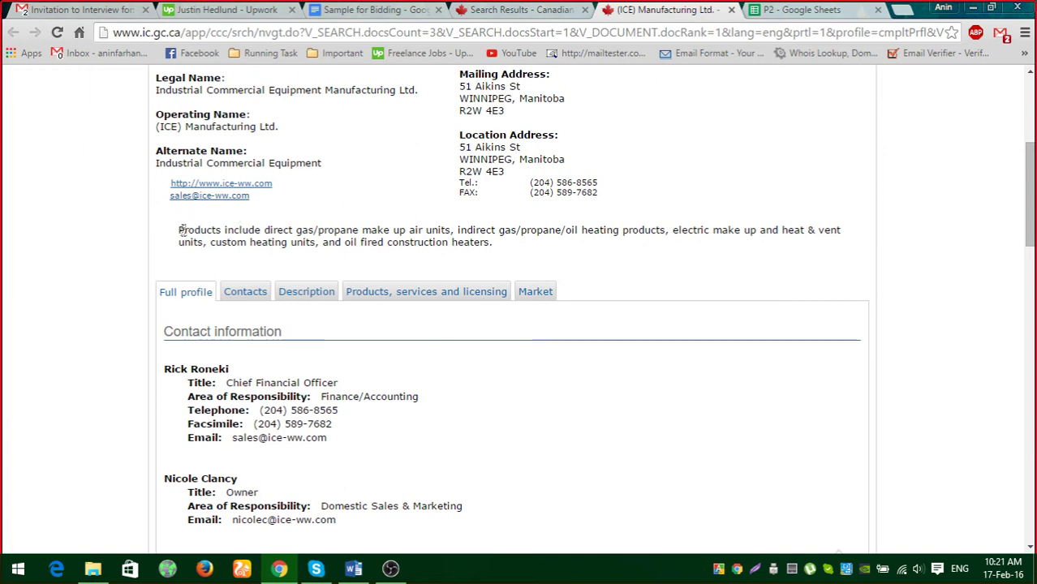
left_click_drag(179, 230, 568, 273)
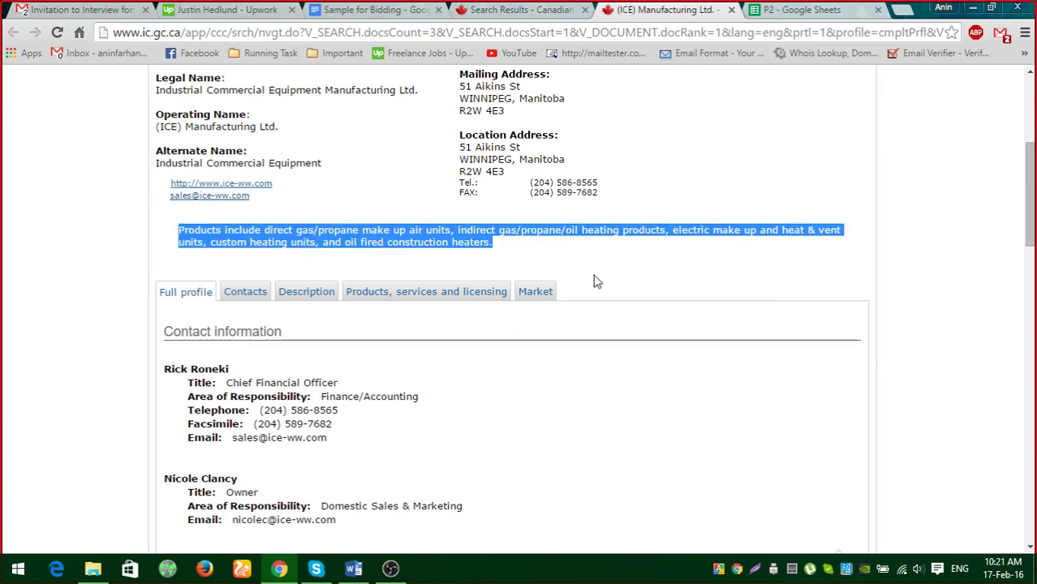
left_click(779, 10)
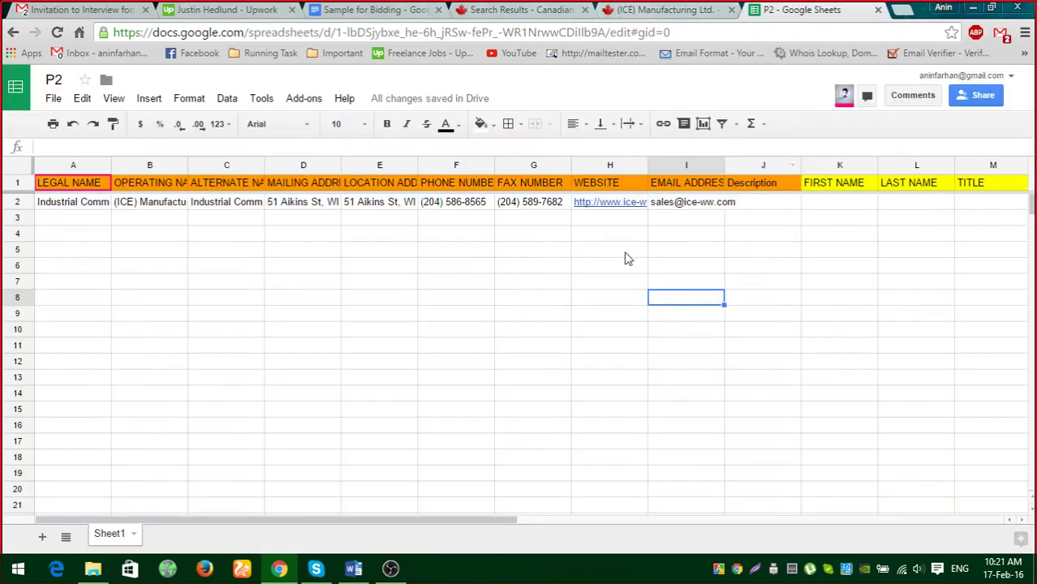
left_click(755, 204)
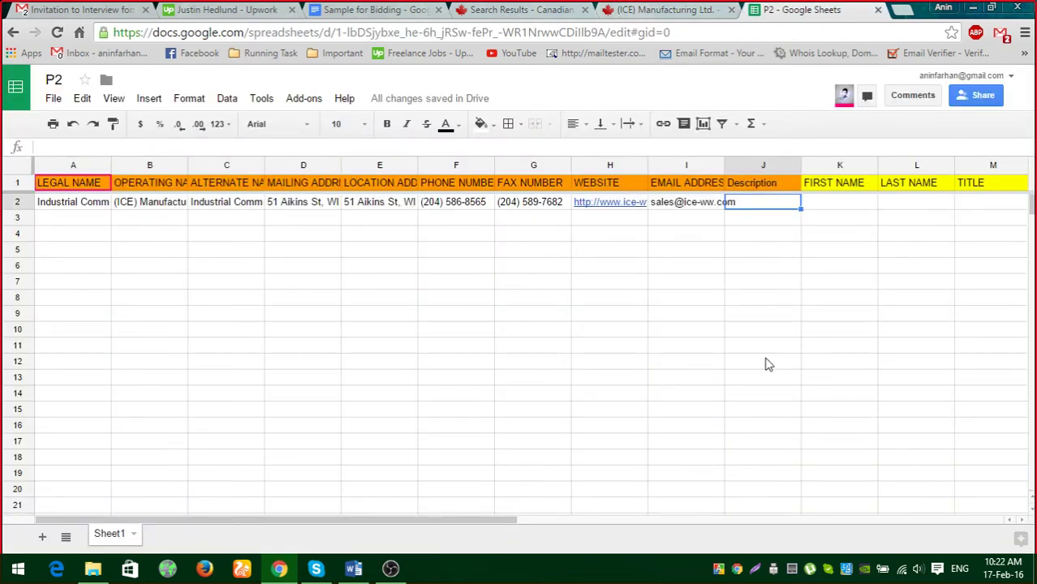
key("ctrl+v")
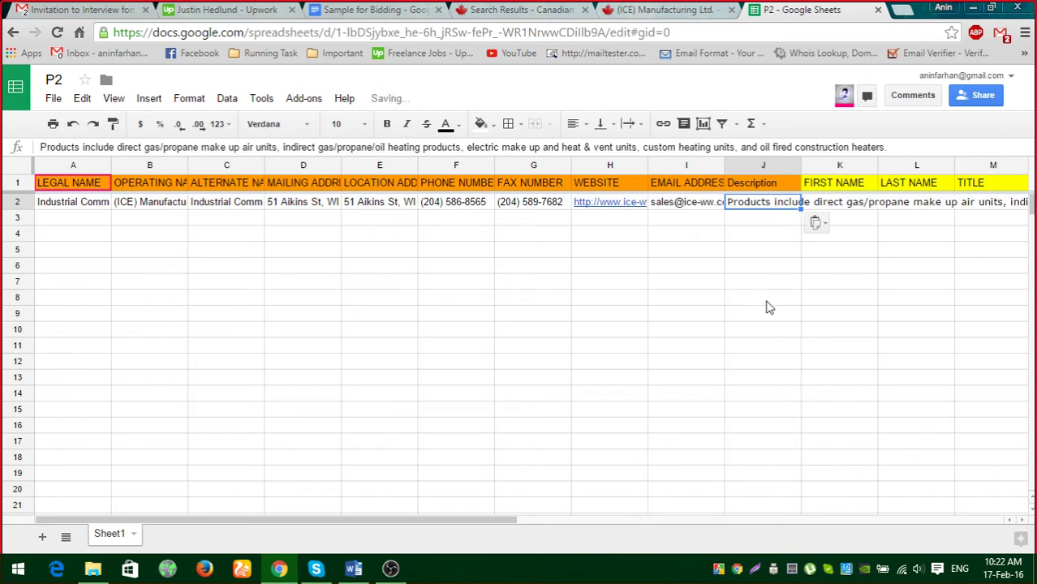
left_click(747, 216)
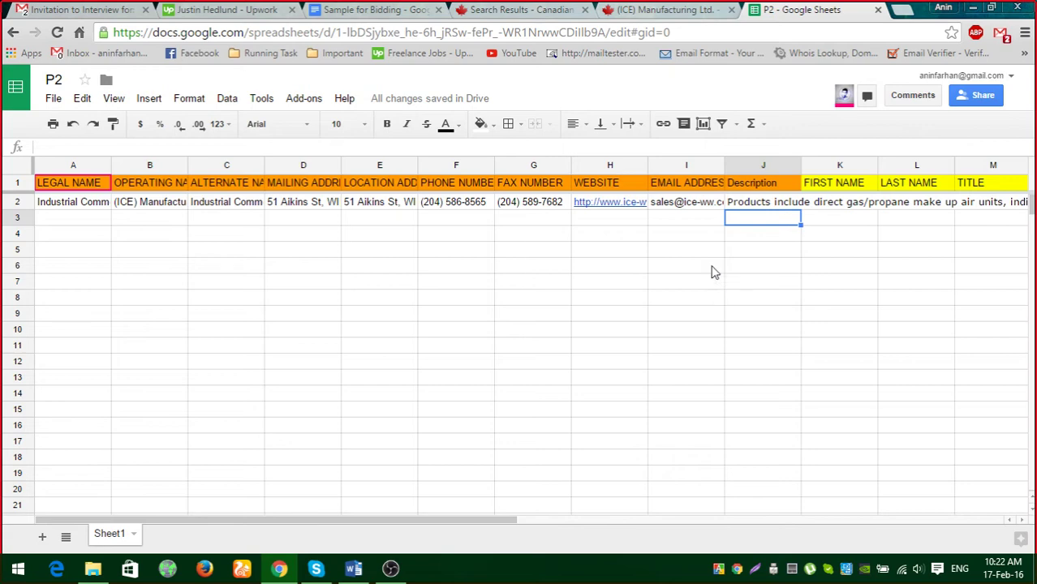
left_click(764, 205)
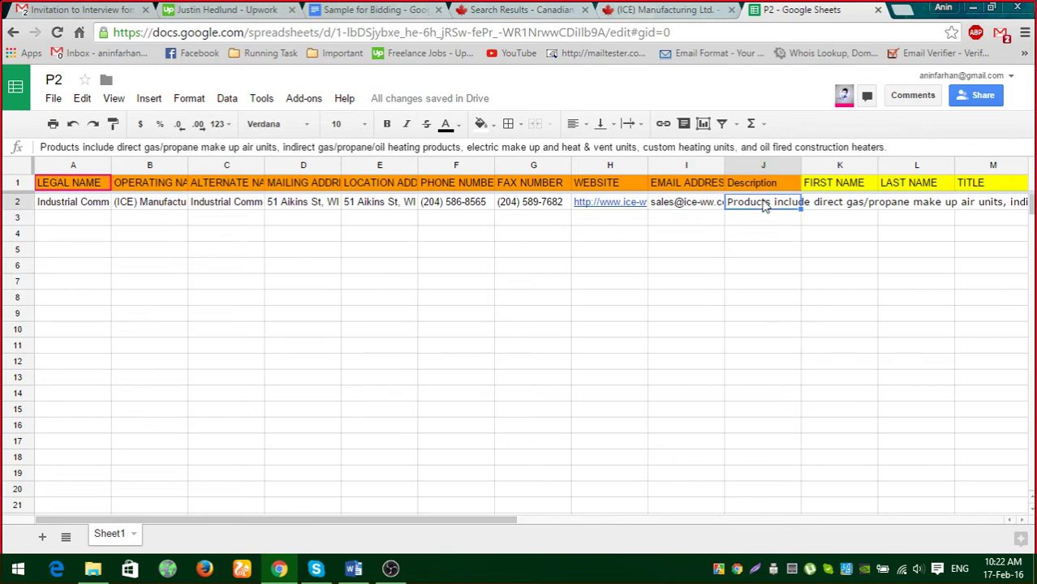
left_click(764, 286)
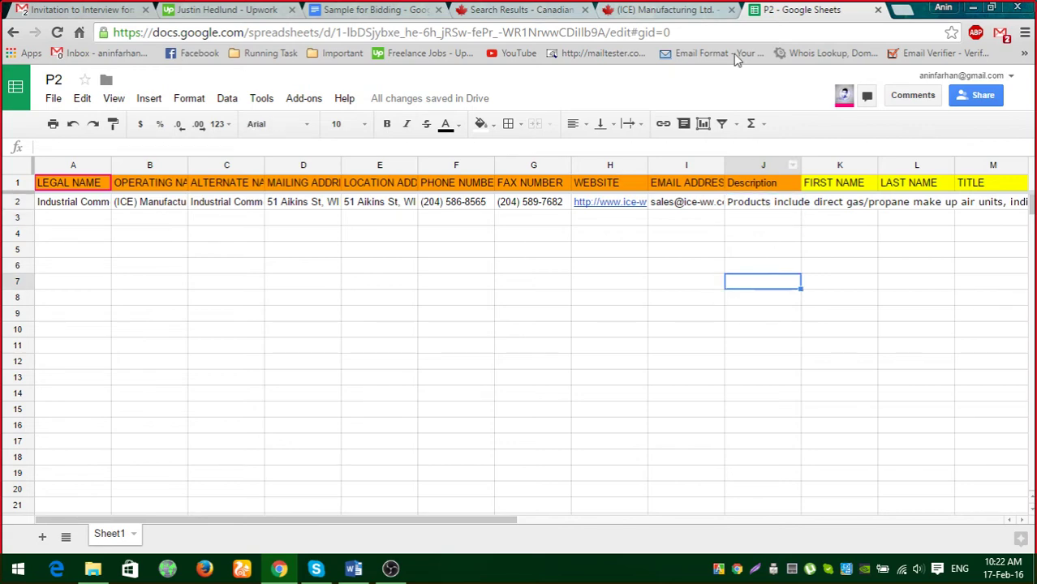
double_click(763, 210)
left_click(775, 300)
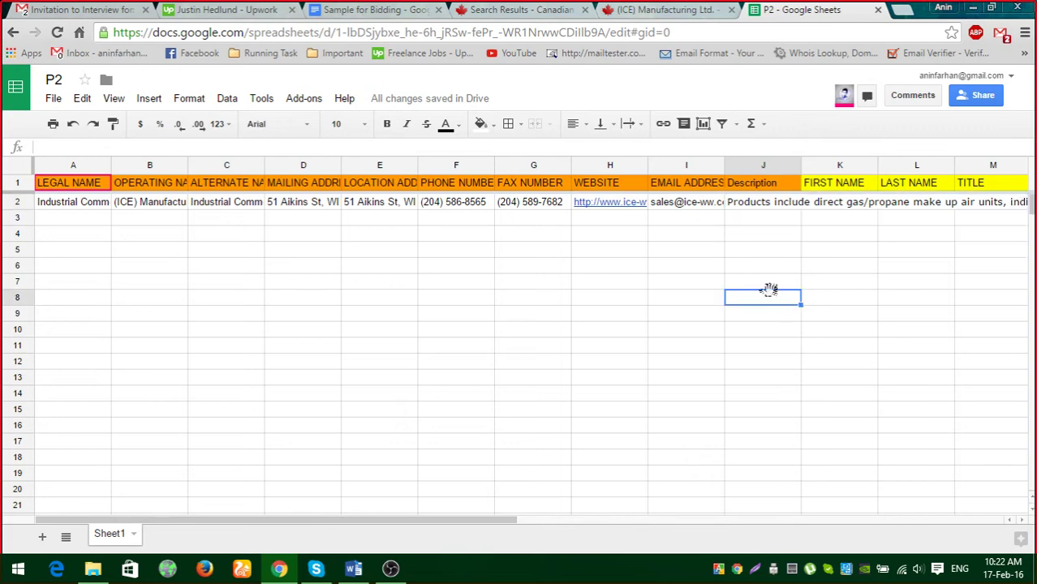
Switch the ICE profile to its contacts view and copy the first contact's name.
left_click(676, 14)
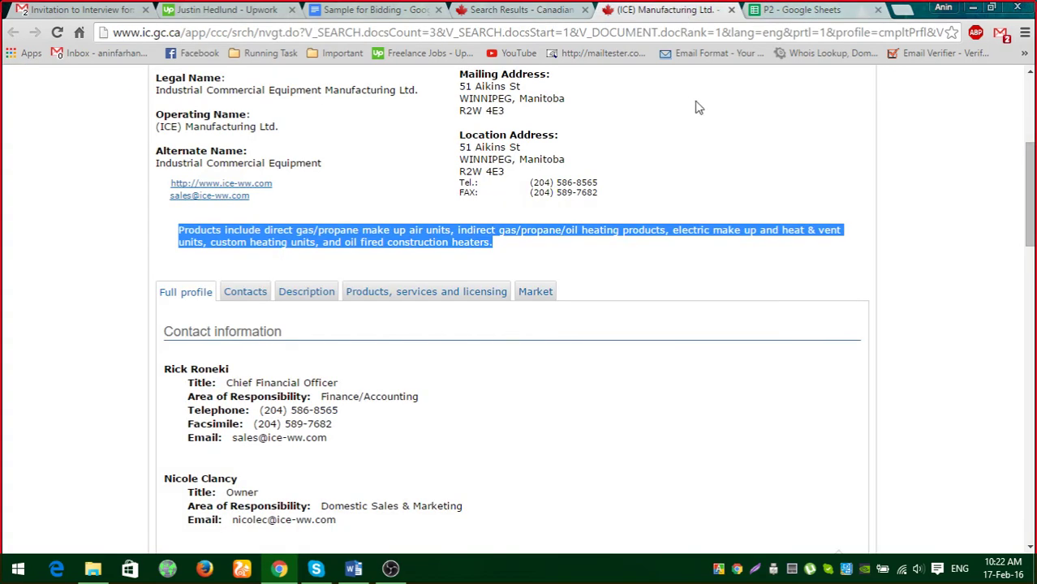
left_click(784, 16)
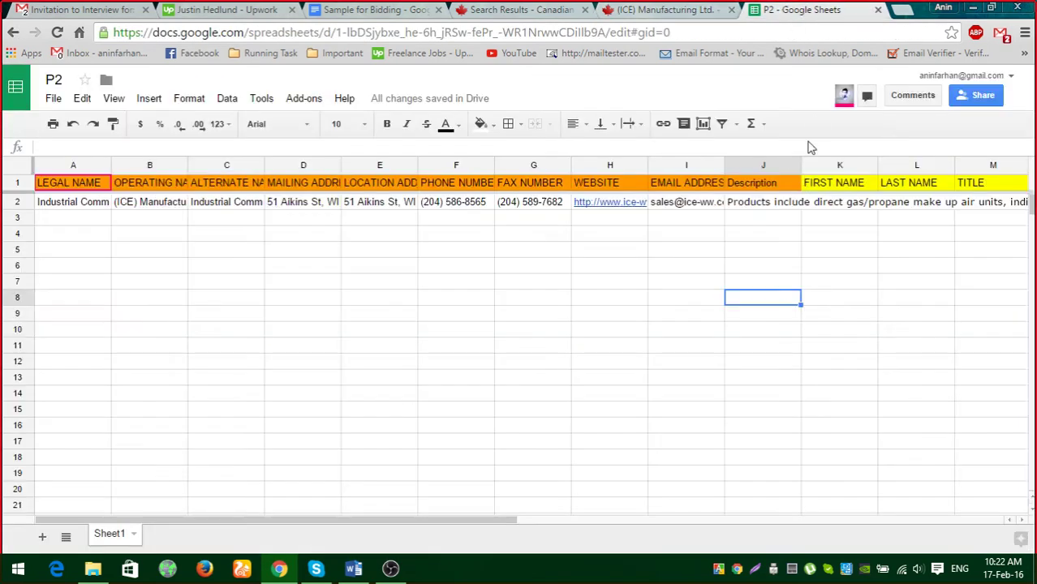
left_click(834, 184)
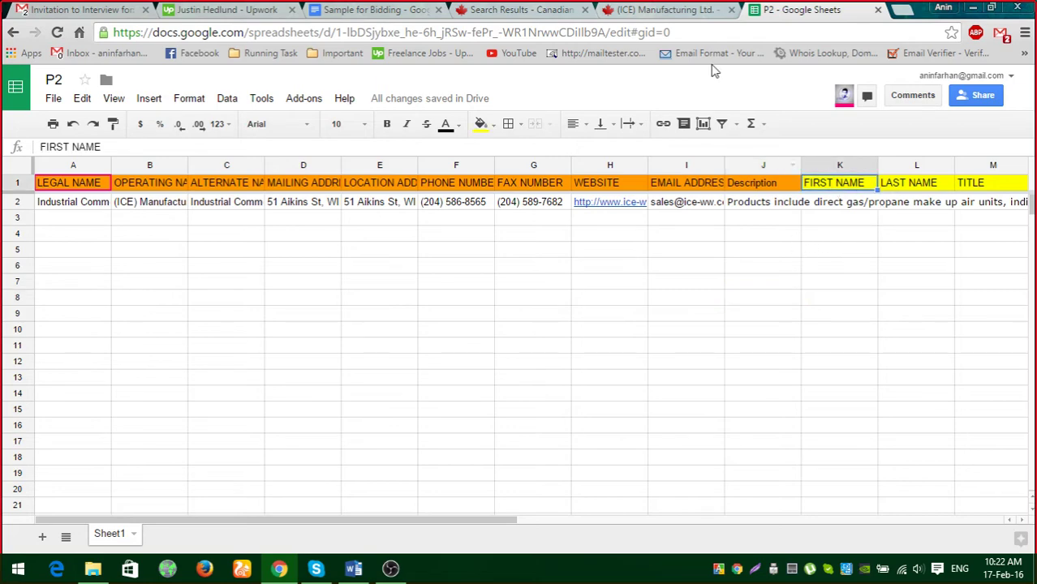
left_click(685, 11)
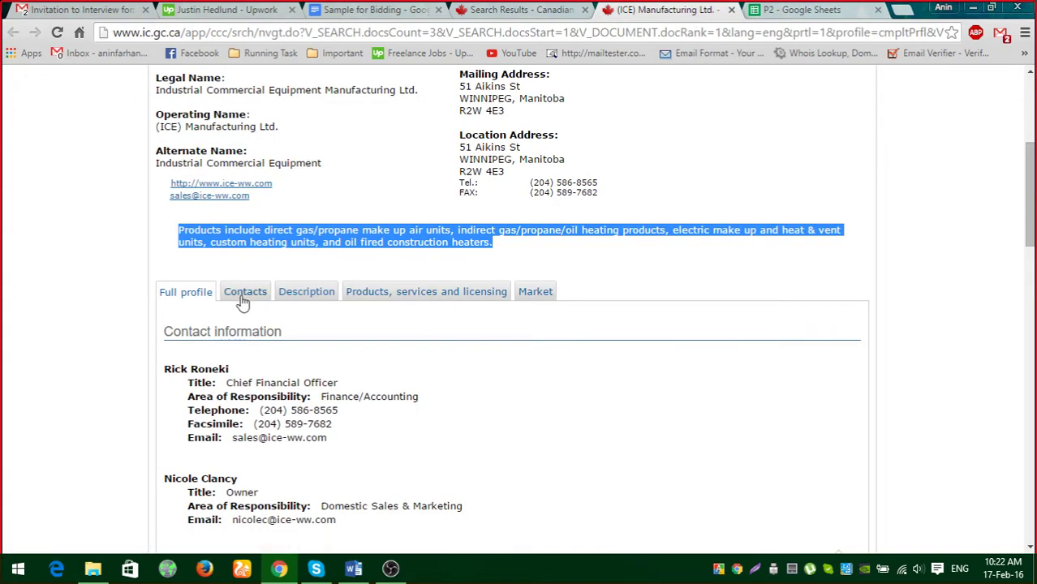
scroll(357, 374, "down", 1)
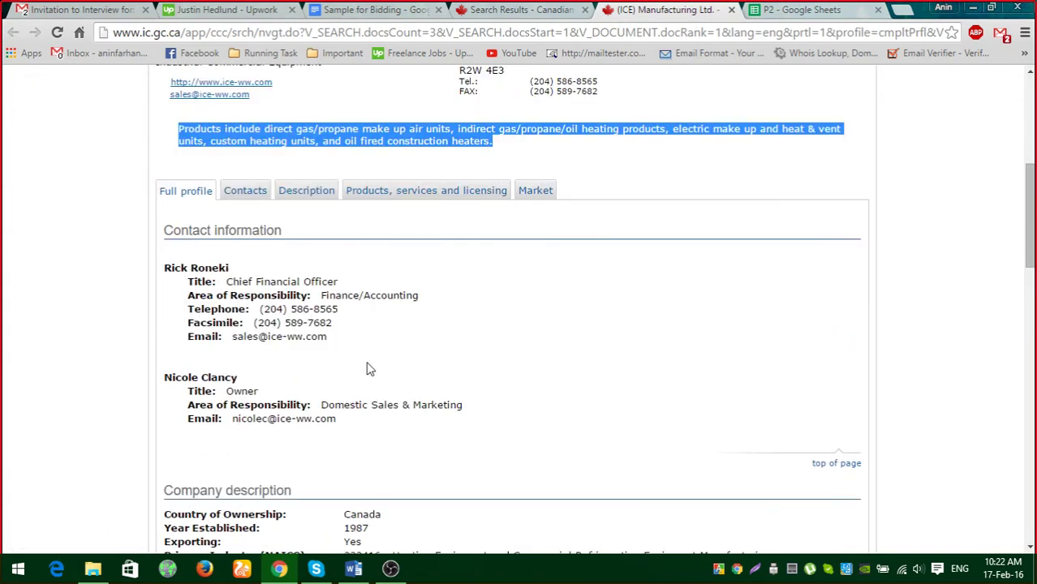
left_click(247, 197)
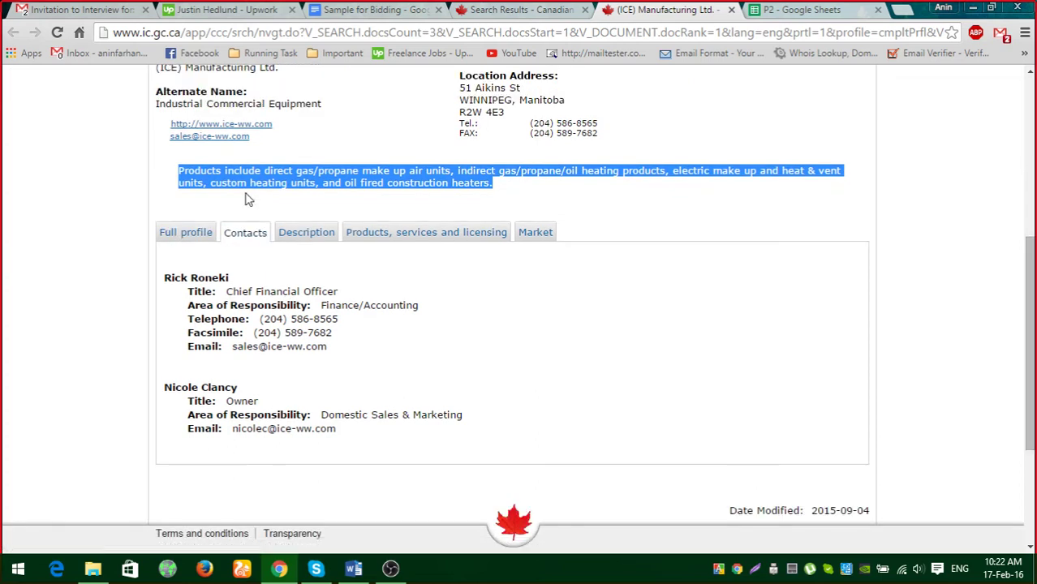
left_click(190, 234)
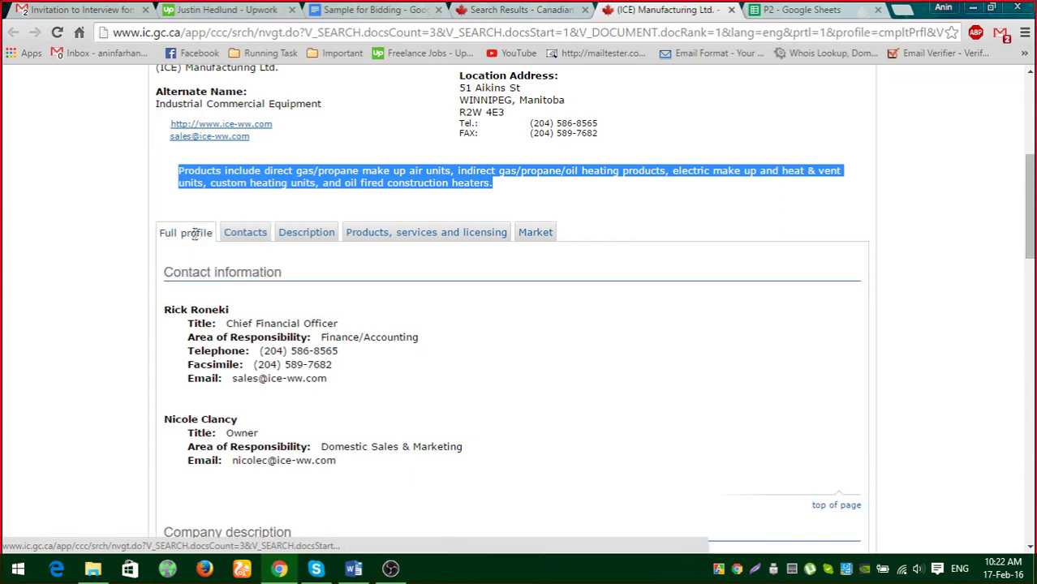
left_click(245, 234)
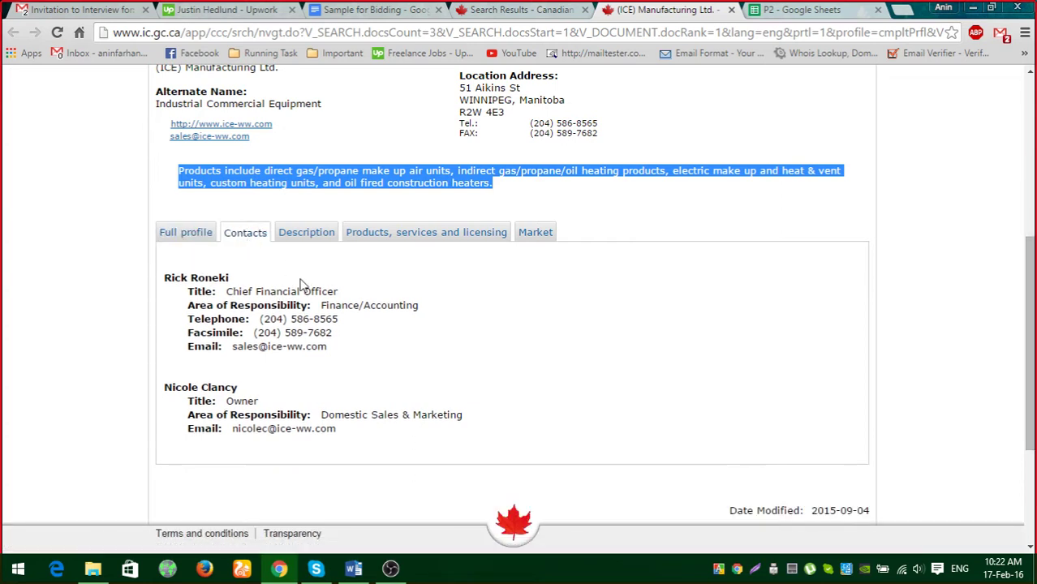
left_click_drag(165, 278, 227, 277)
key("ctrl+c")
left_click(184, 280)
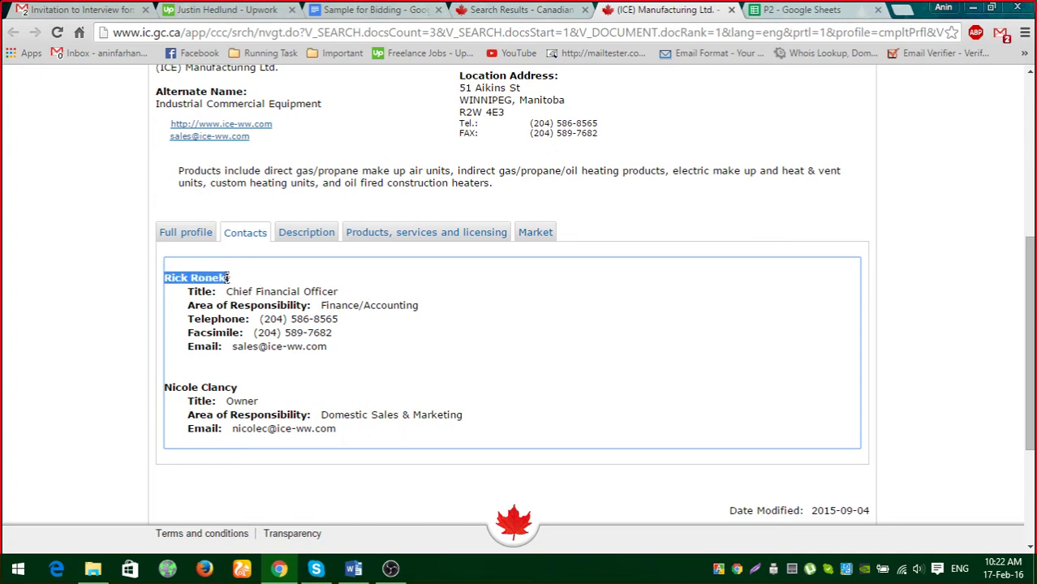
Paste the first contact's full name into K2 under FIRST NAME.
left_click(799, 15)
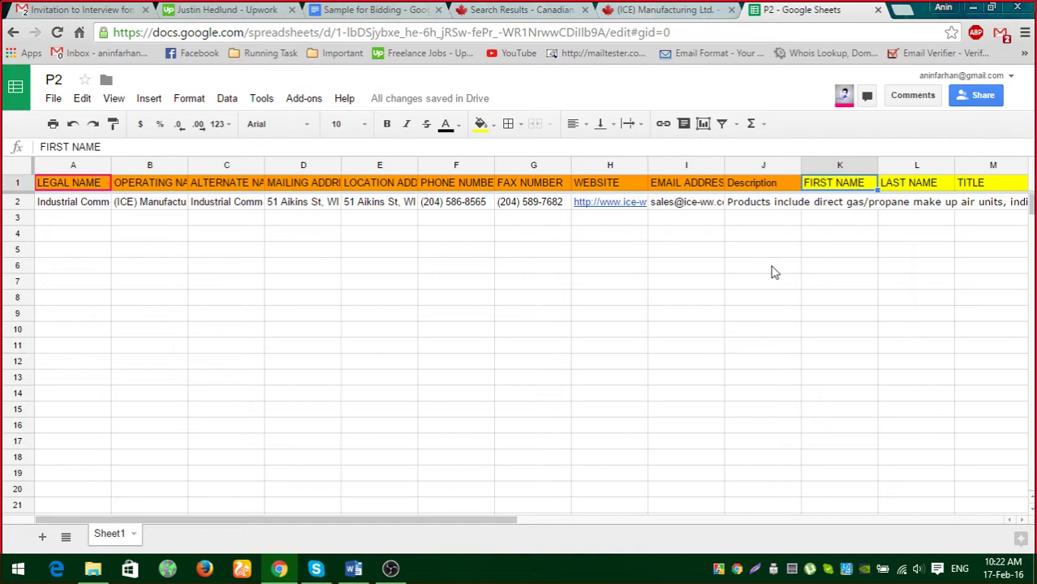
left_click(833, 203)
key("Return")
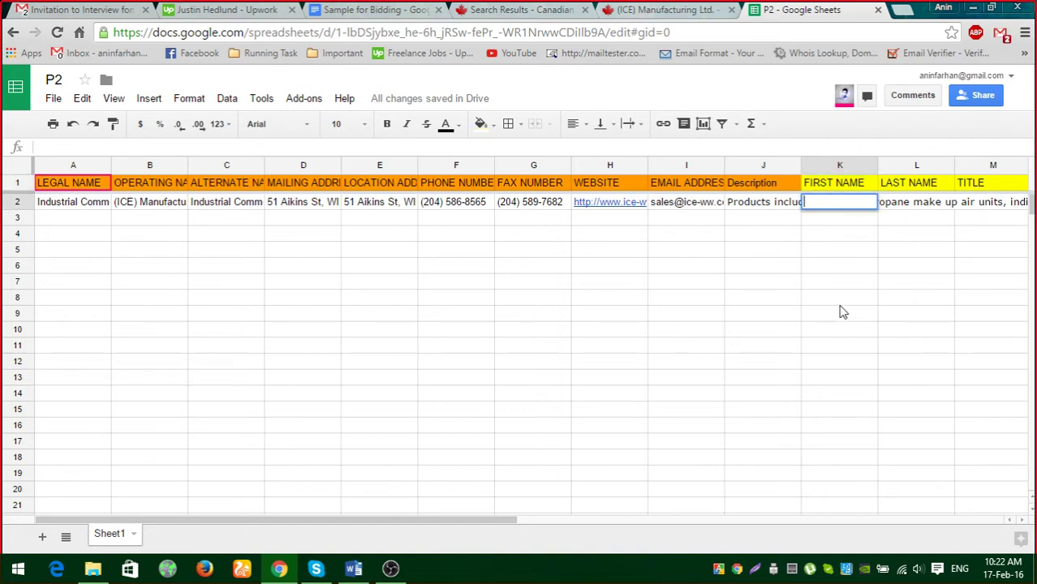
key("ctrl+v")
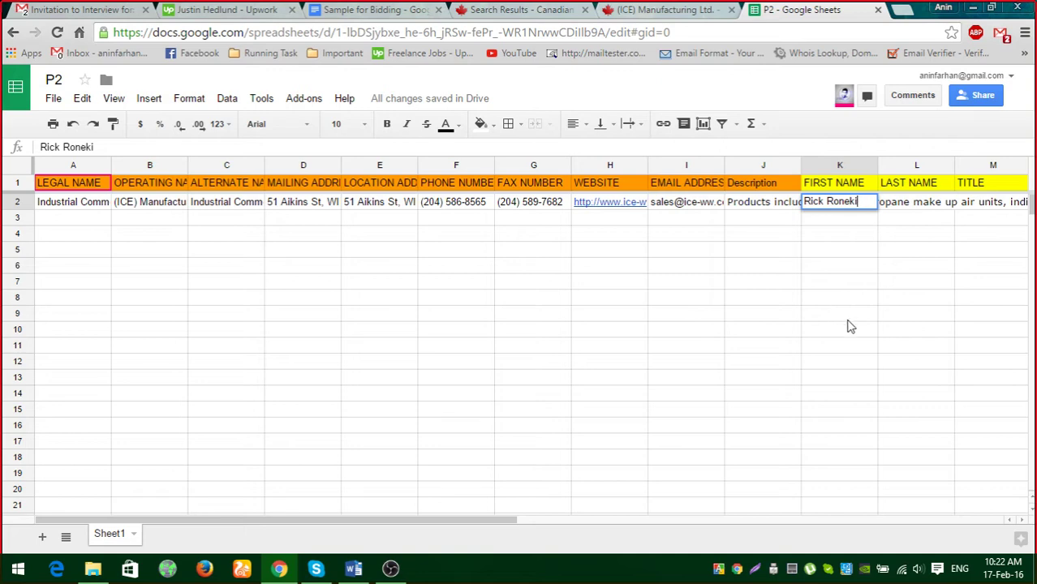
left_click(850, 326)
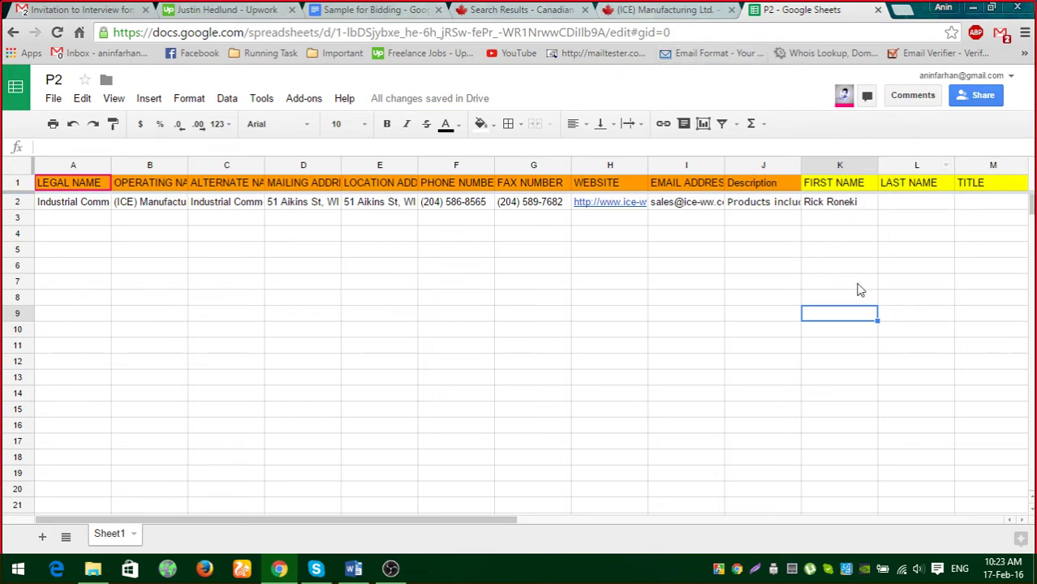
Copy the contact's title, Chief Financial Officer, into M2 under TITLE.
left_click(708, 9)
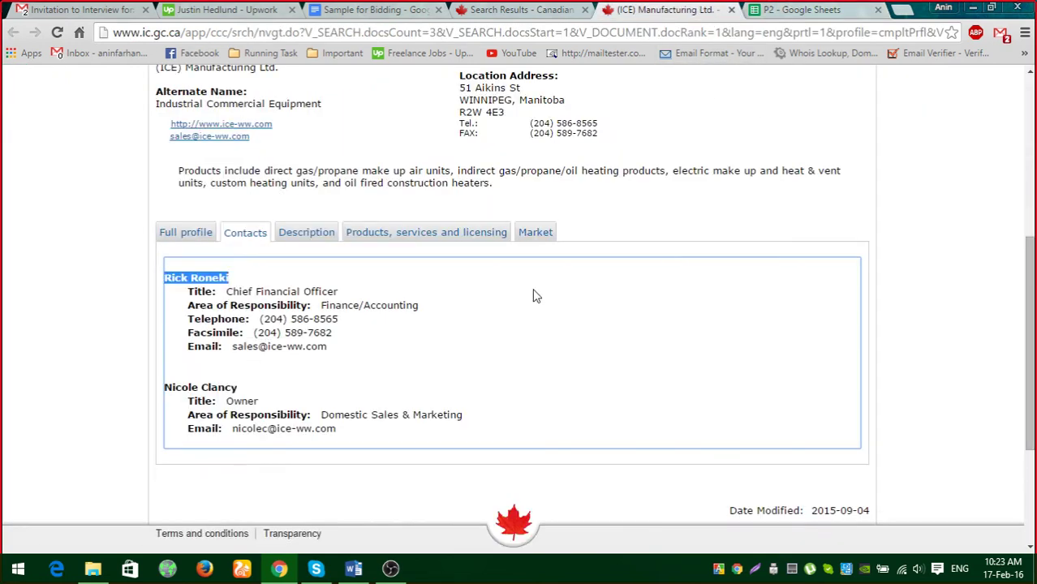
left_click_drag(229, 292, 339, 292)
key("ctrl+c")
left_click(796, 17)
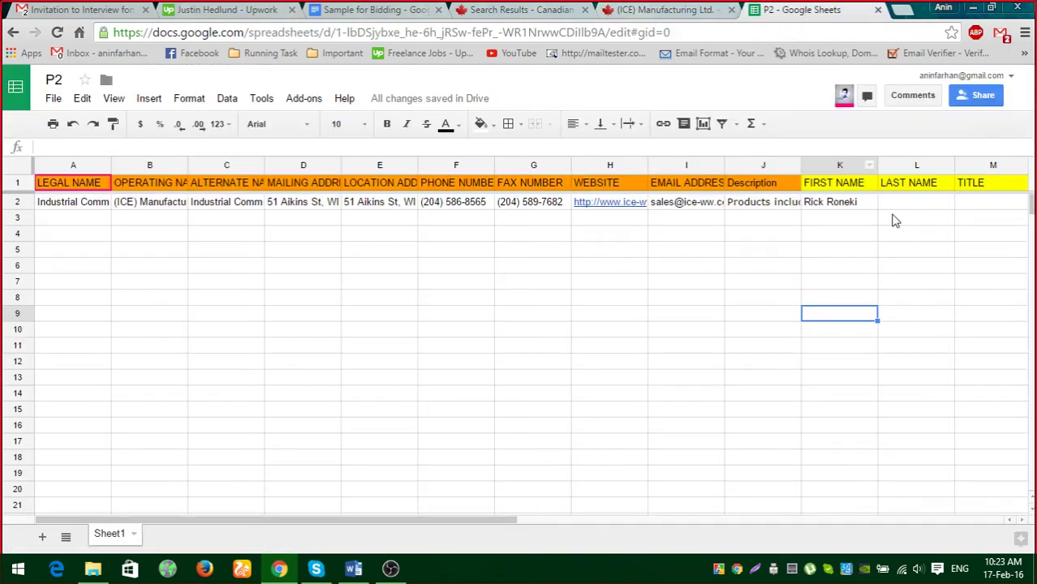
double_click(983, 207)
key("ctrl+v")
left_click(895, 281)
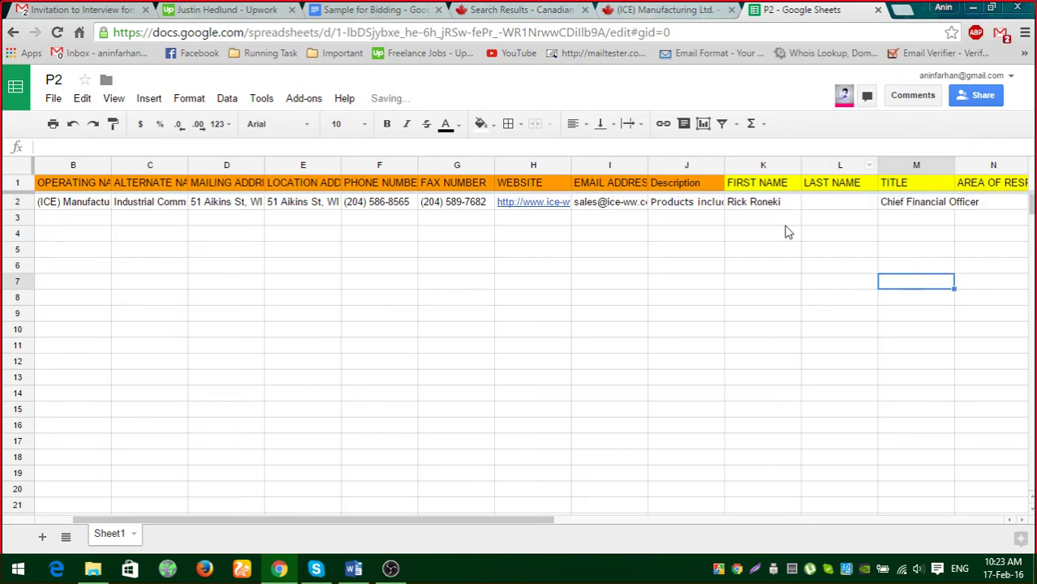
Copy Finance/Accounting into N2 under AREA OF RESPONSIBILITY.
left_click(672, 16)
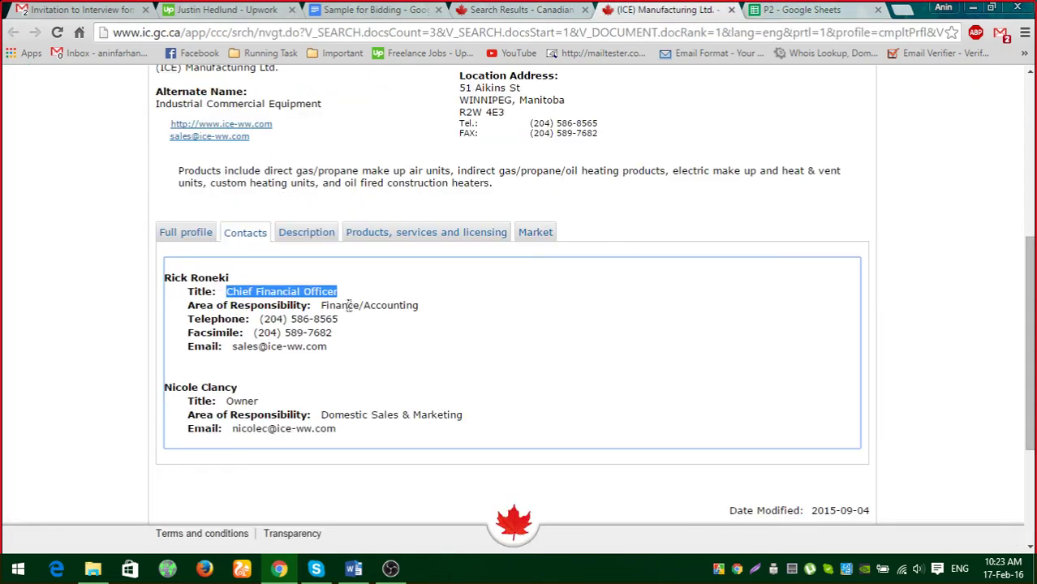
left_click_drag(323, 307, 423, 302)
key("ctrl+c")
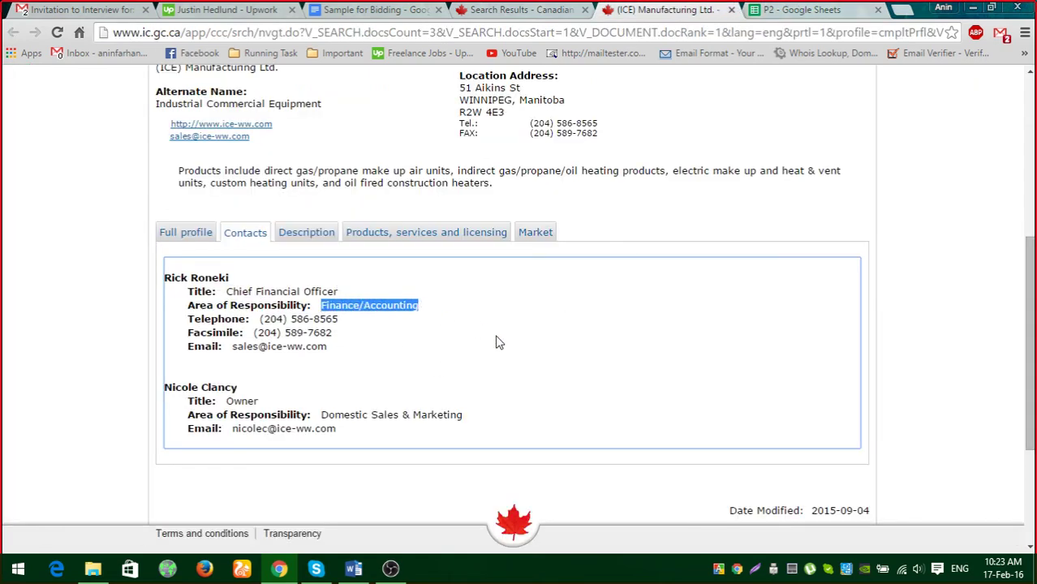
left_click(785, 12)
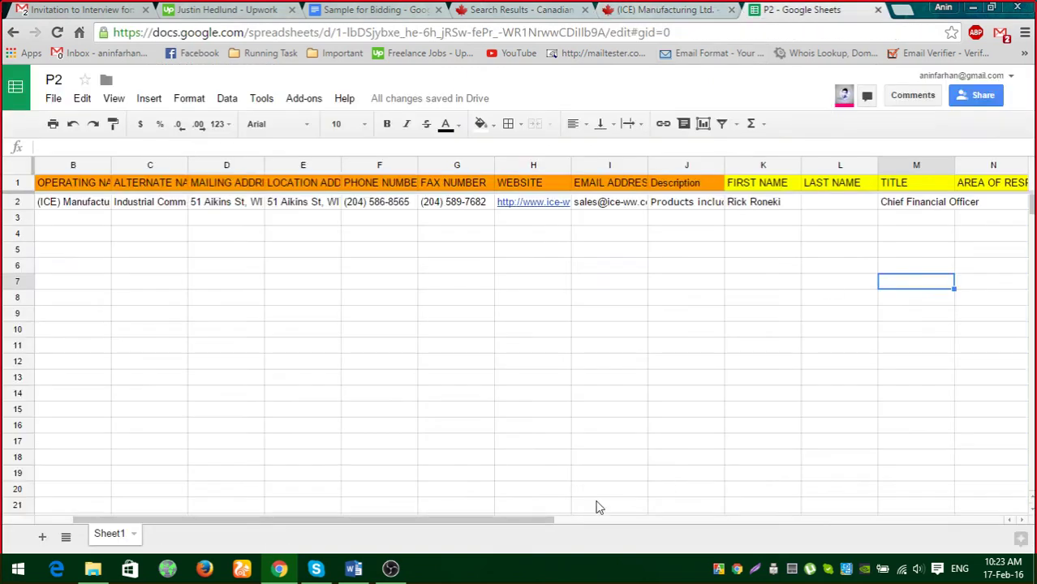
left_click_drag(516, 519, 606, 520)
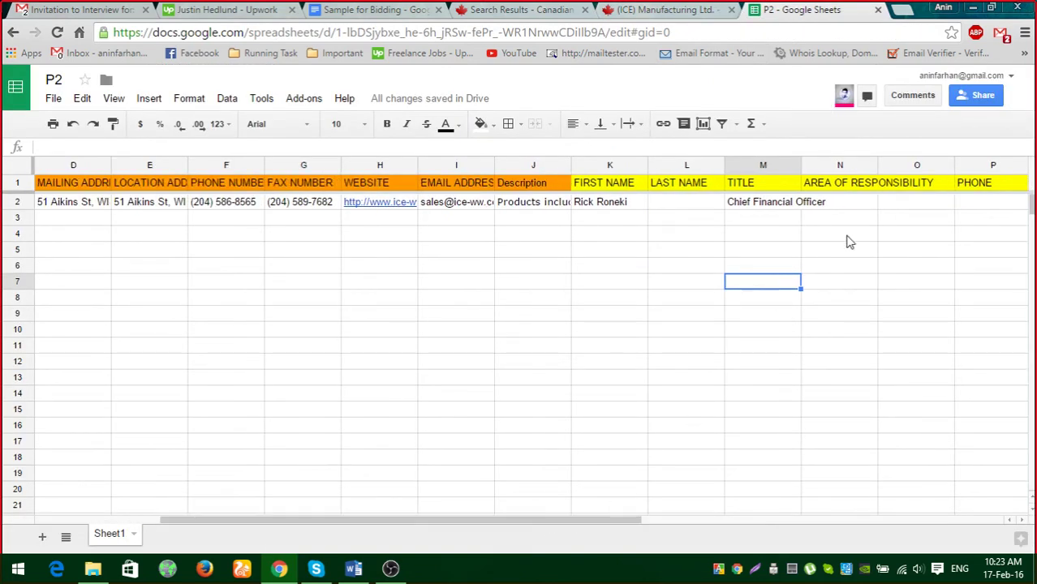
double_click(847, 204)
key("ctrl+v")
left_click(836, 278)
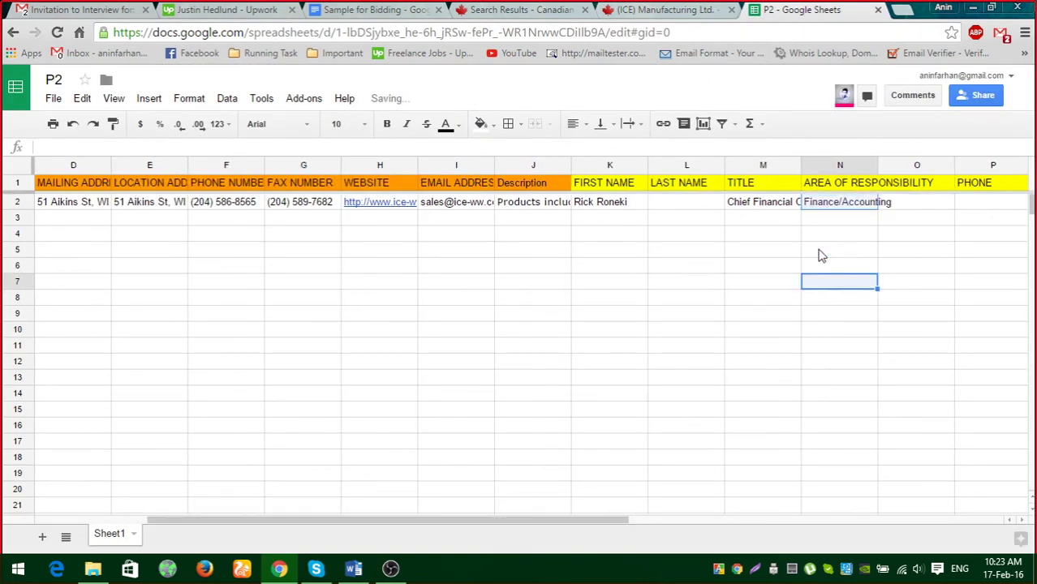
Copy the contact's telephone number and select the cell beside AREA OF RESPONSIBILITY.
left_click(666, 11)
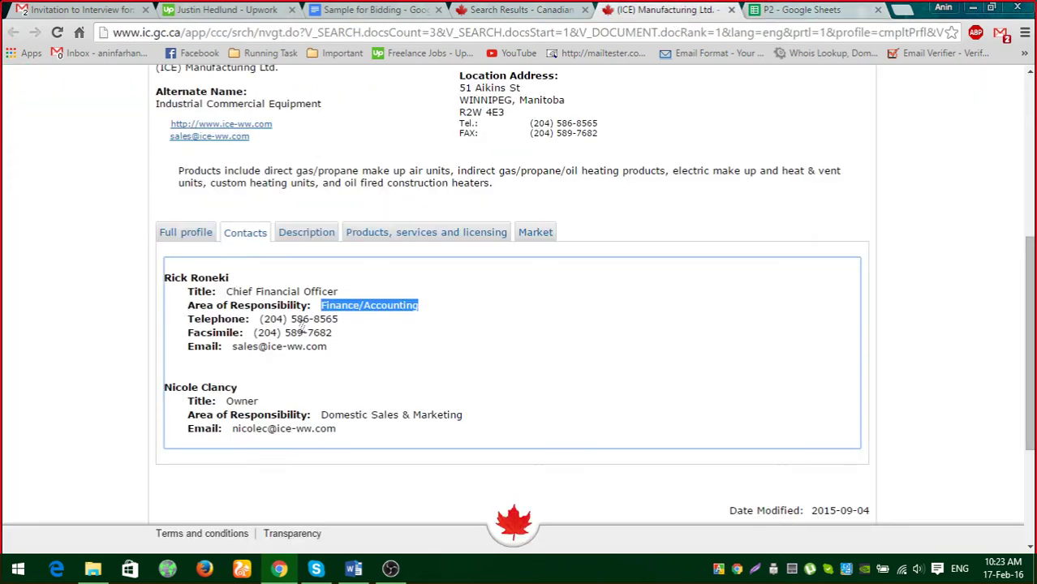
left_click_drag(260, 319, 342, 322)
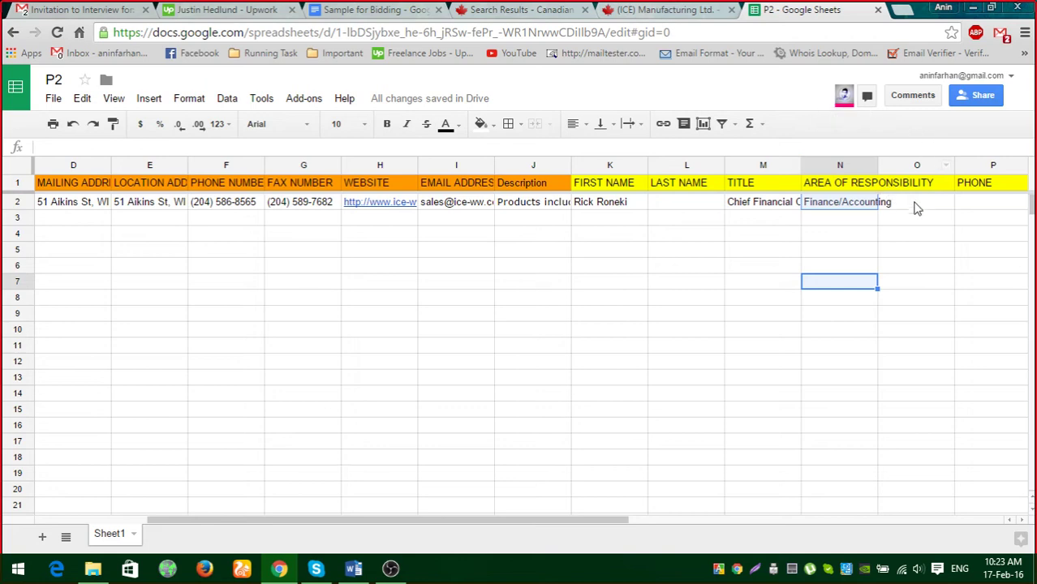
left_click(919, 209)
Delete the blank column O via Edit > Delete column.
left_click(918, 184)
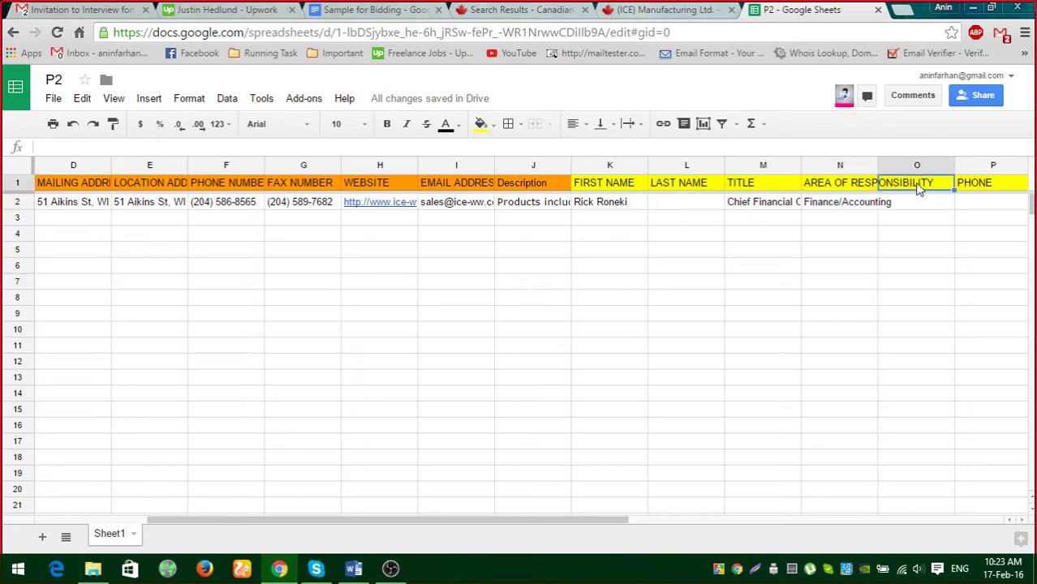
left_click_drag(615, 520, 706, 520)
left_click(763, 166)
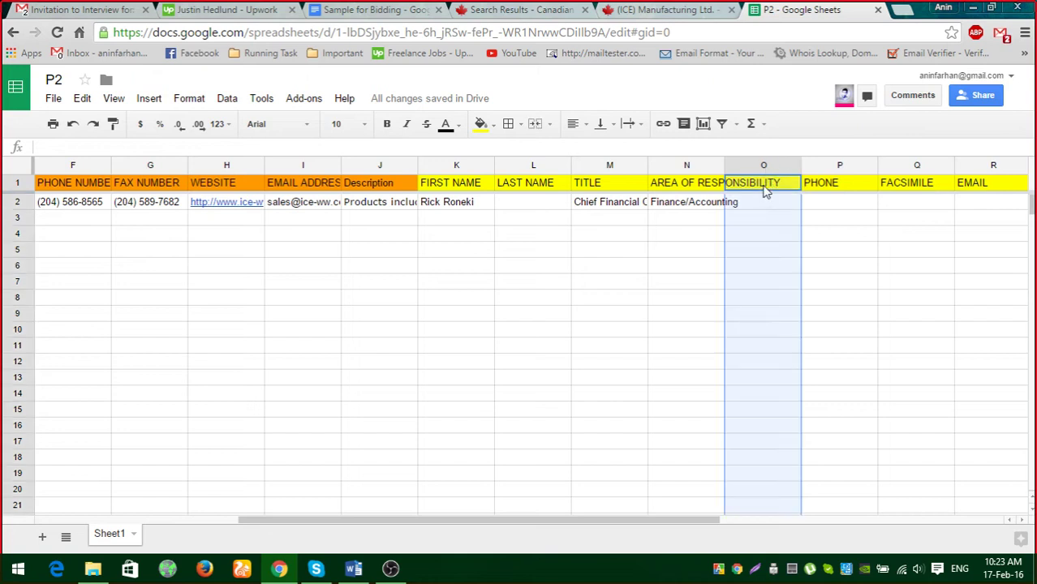
left_click(763, 186)
left_click(765, 166)
left_click(82, 99)
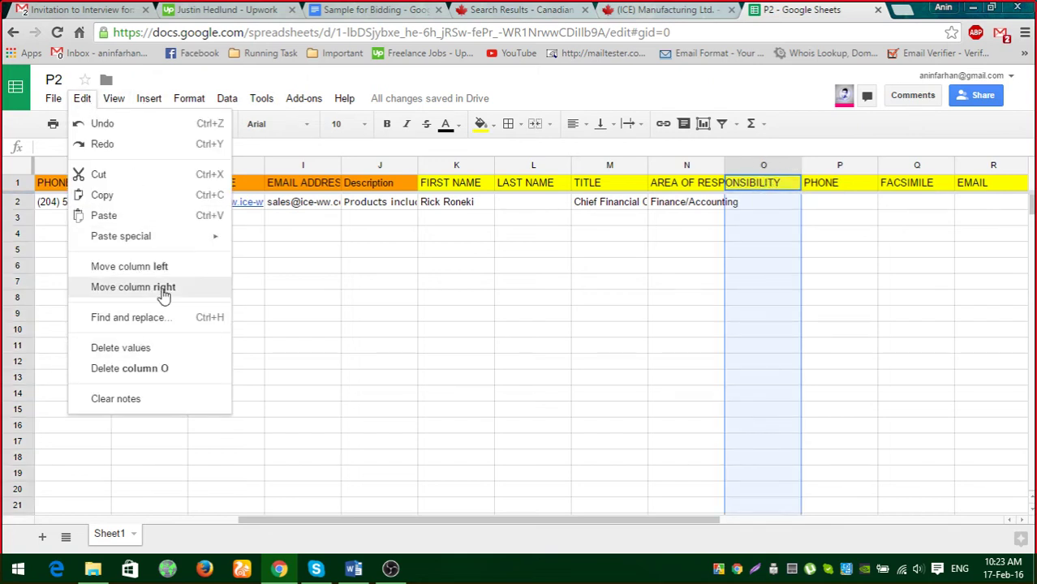
left_click(156, 376)
left_click(736, 363)
Paste the contact's phone number into O2 and fax number into P2.
left_click(763, 203)
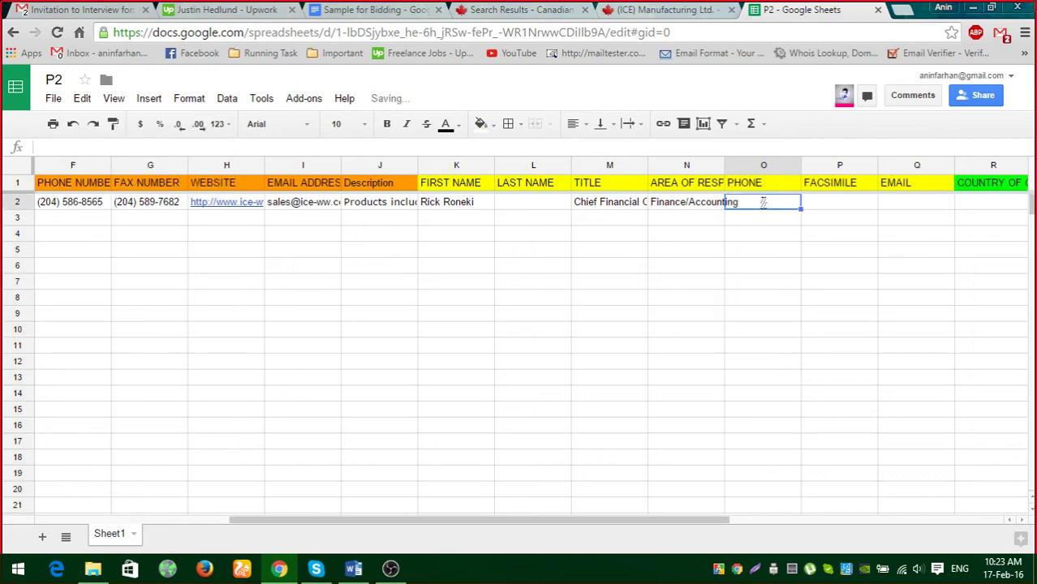
left_click(760, 292)
left_click(682, 10)
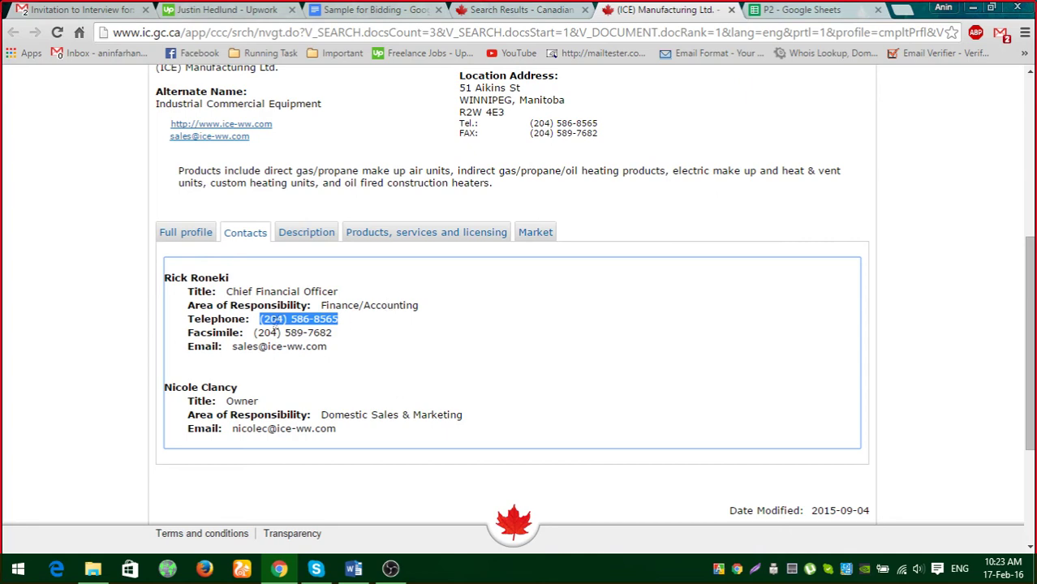
left_click_drag(255, 331, 332, 334)
key("ctrl+c")
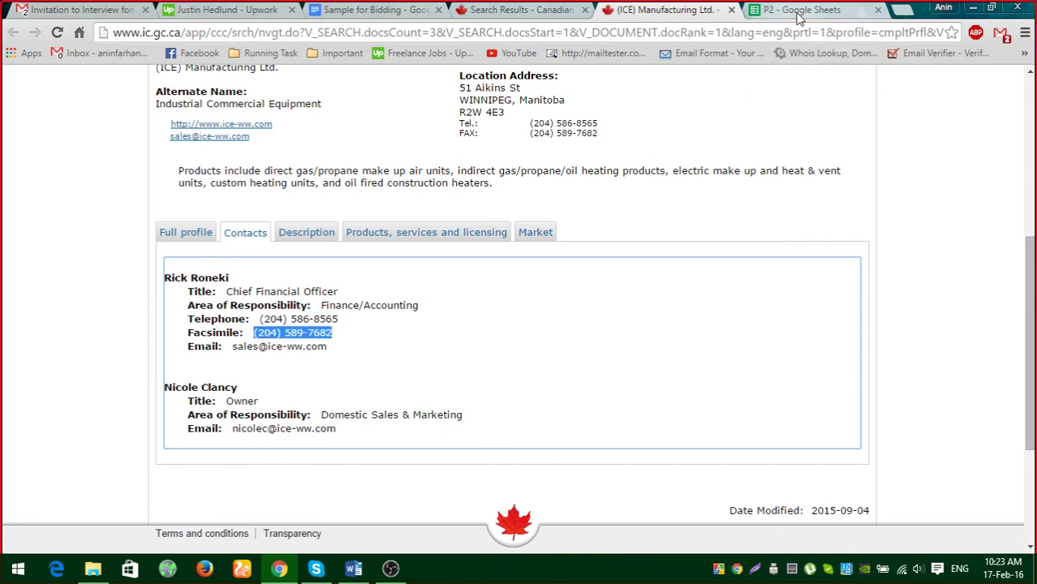
left_click(799, 10)
left_click(838, 202)
key("ctrl+v")
left_click(833, 301)
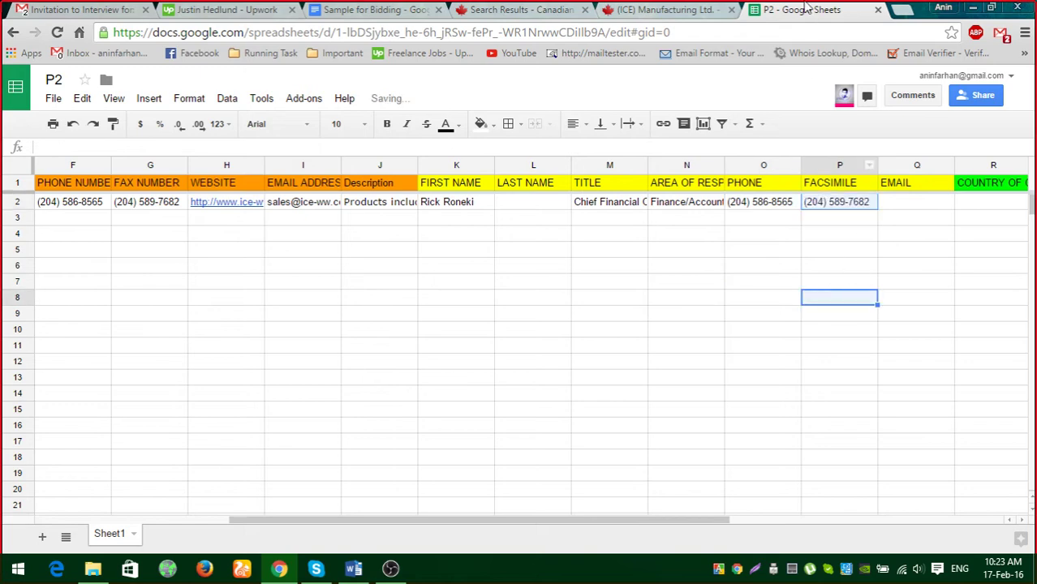
Copy the contact's email address into Q2 under EMAIL.
left_click(666, 10)
left_click_drag(234, 346, 372, 354)
left_click(240, 344)
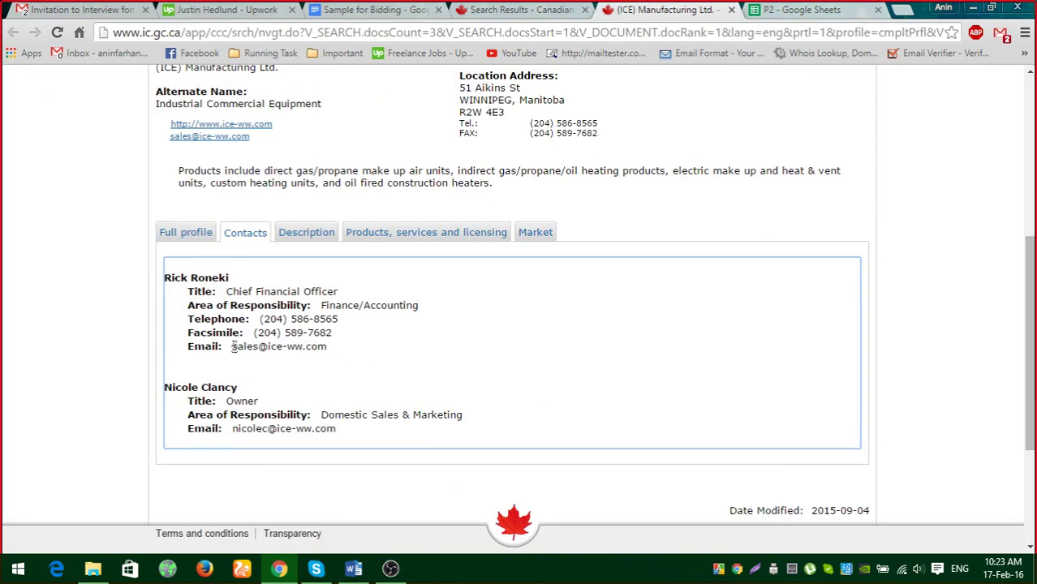
left_click_drag(232, 347, 330, 347)
key("ctrl+c")
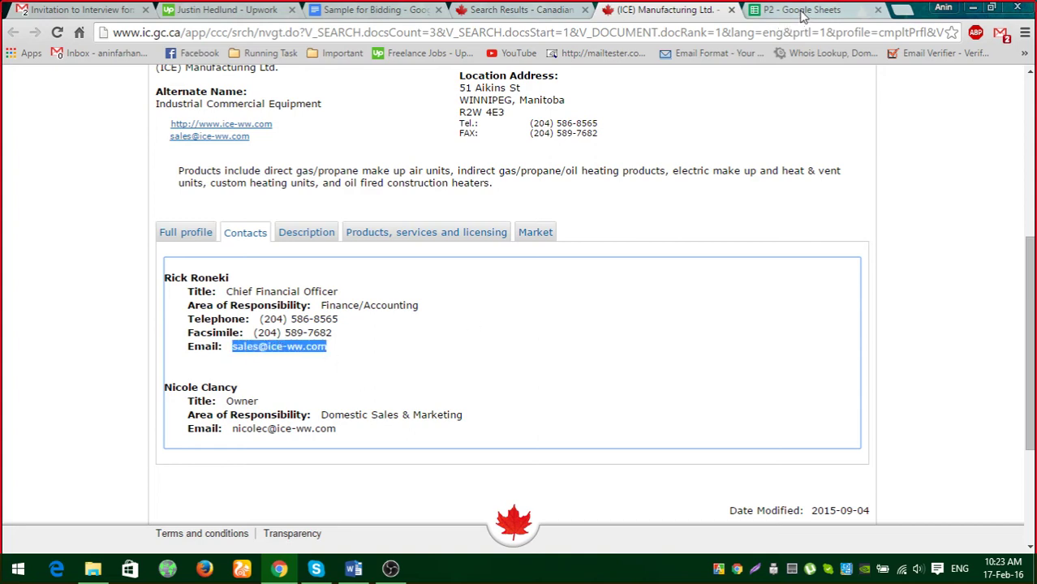
left_click(800, 13)
left_click(905, 205)
key("ctrl+v")
left_click(915, 280)
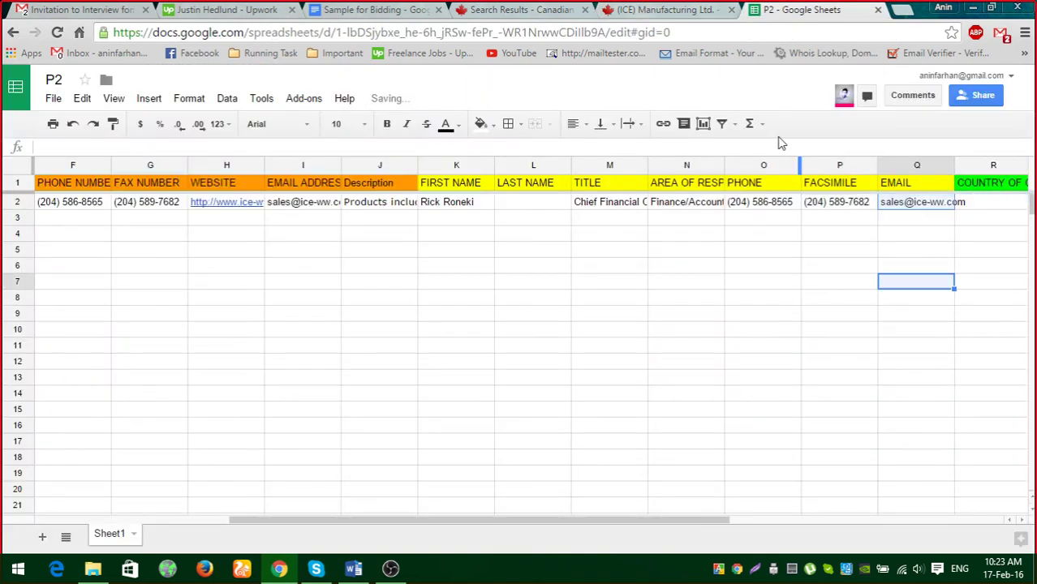
Double-check the contacts page against the spreadsheet, then bring up the P2-Direction Word document.
left_click(673, 11)
scroll(429, 276, "down", 1)
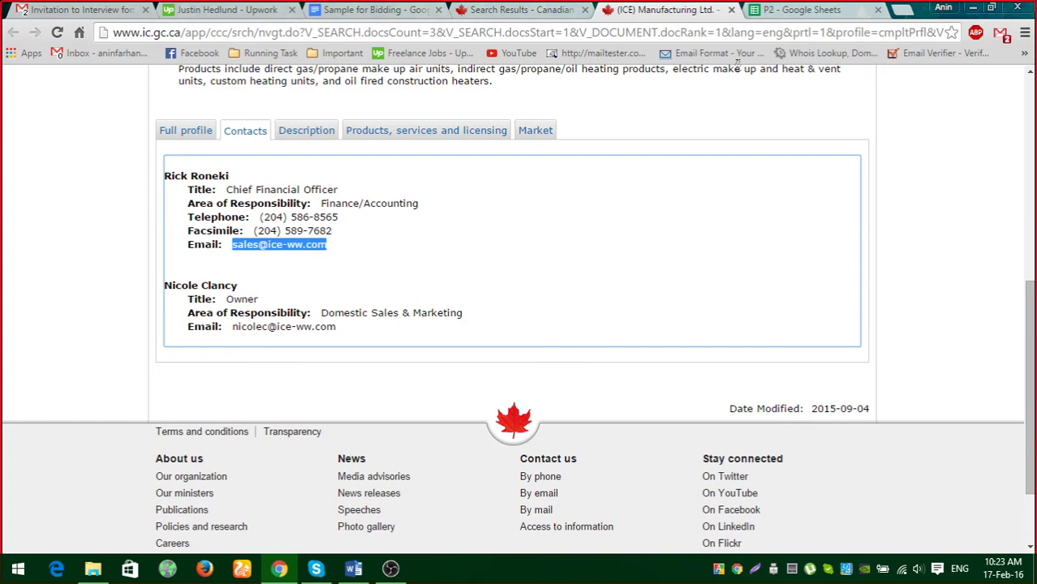
left_click(789, 11)
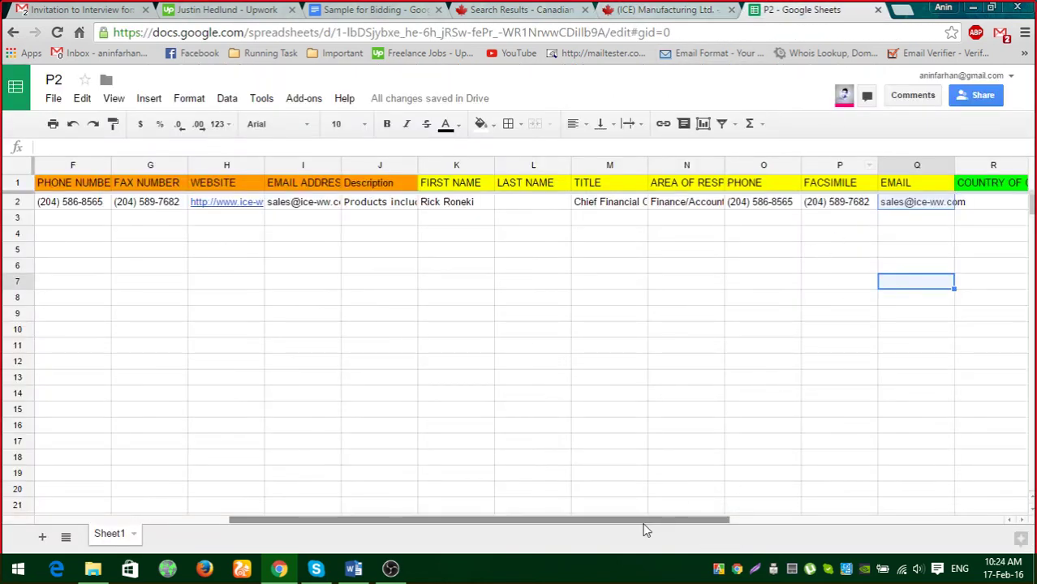
left_click_drag(646, 523, 780, 521)
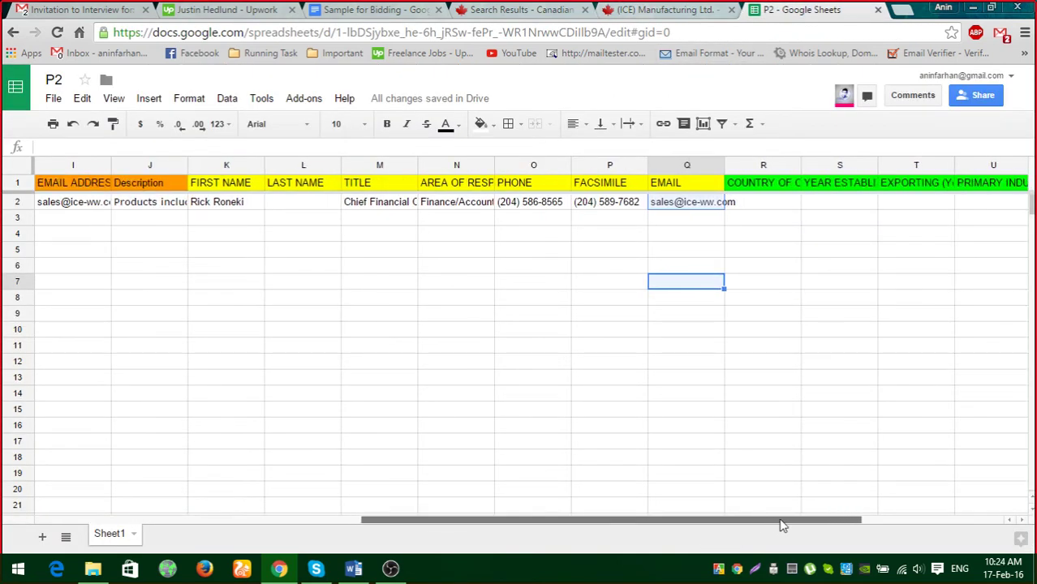
left_click(686, 10)
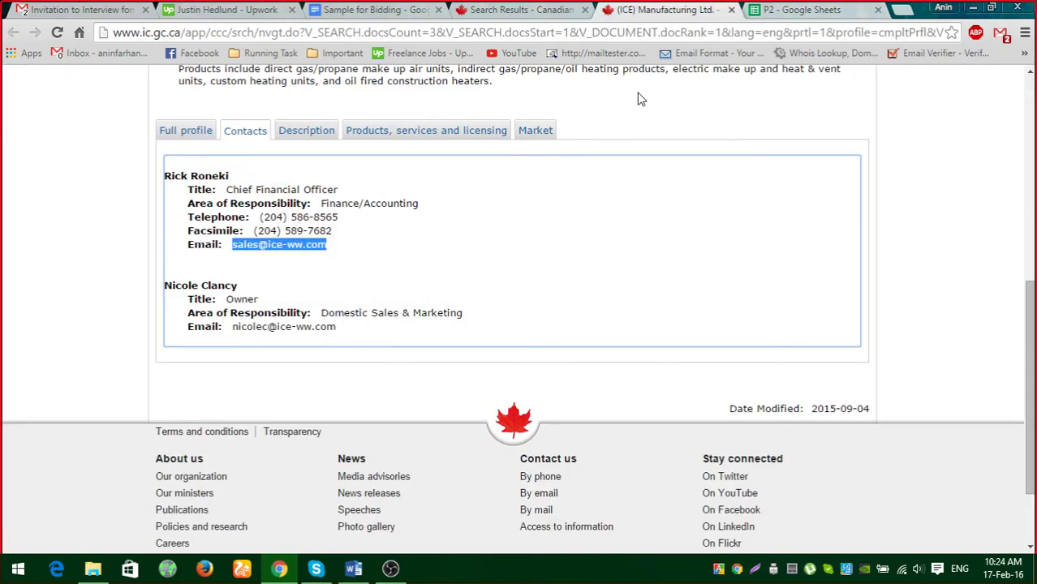
left_click(821, 11)
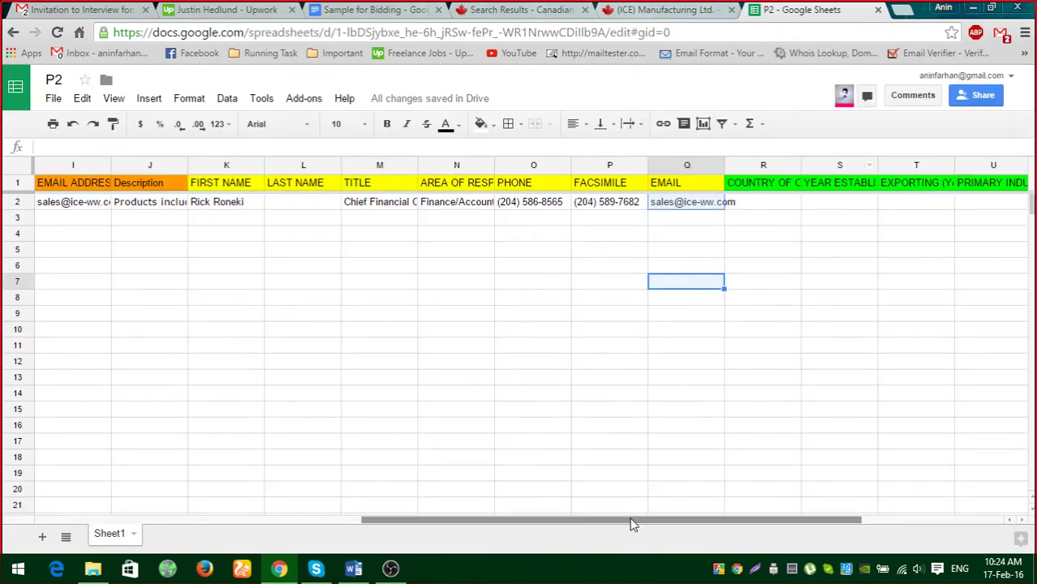
left_click_drag(632, 523, 757, 518)
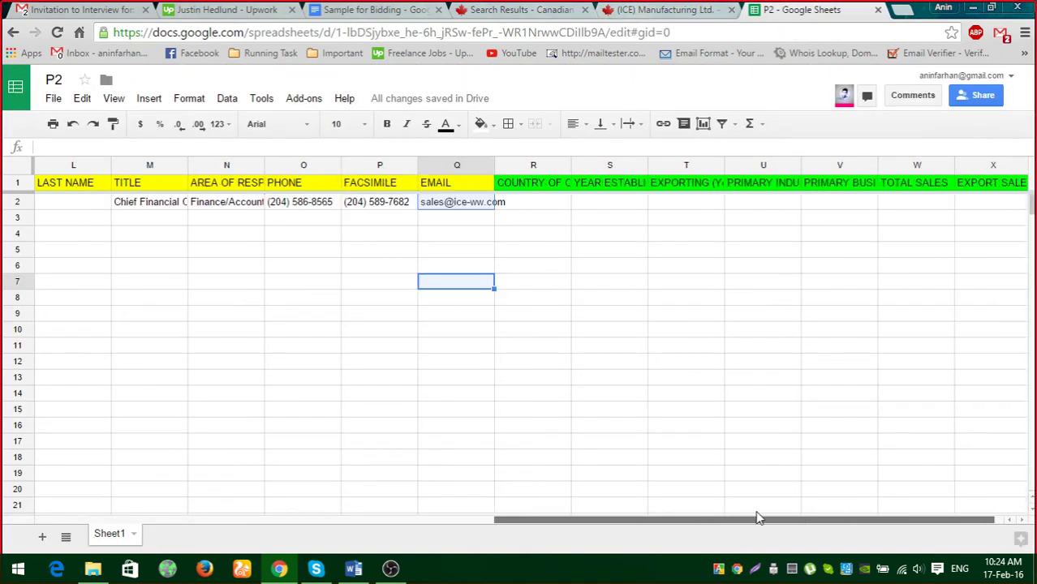
left_click(353, 569)
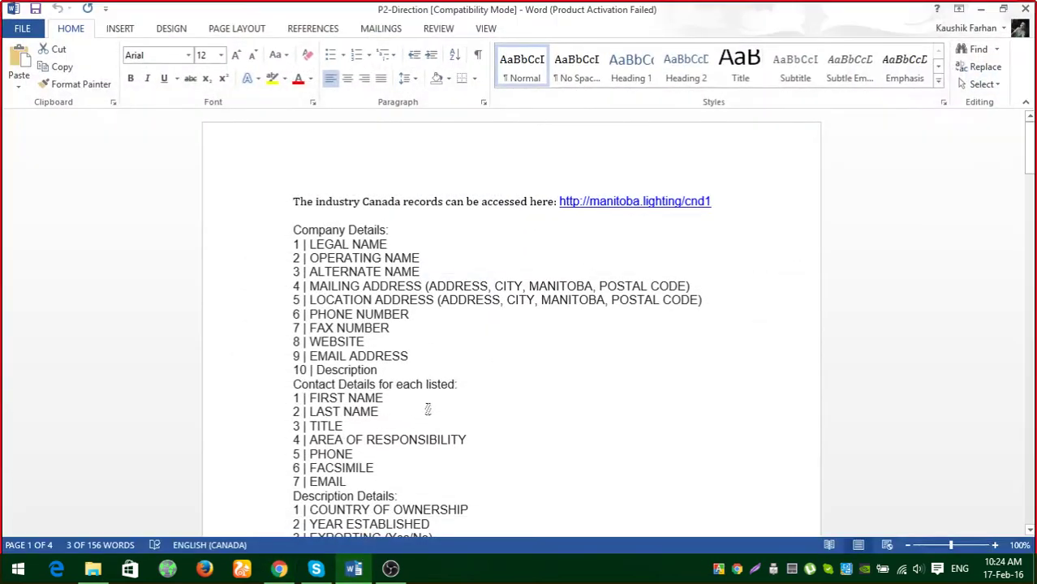
Scroll the P2-Direction document to the Company Description example and minimize Word.
scroll(482, 365, "down", 20)
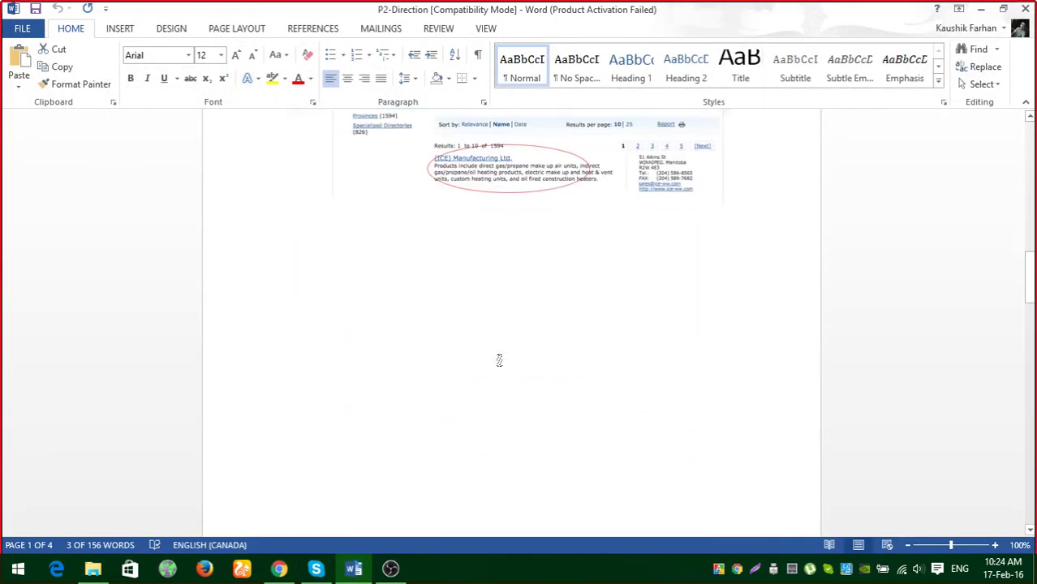
scroll(502, 360, "down", 15)
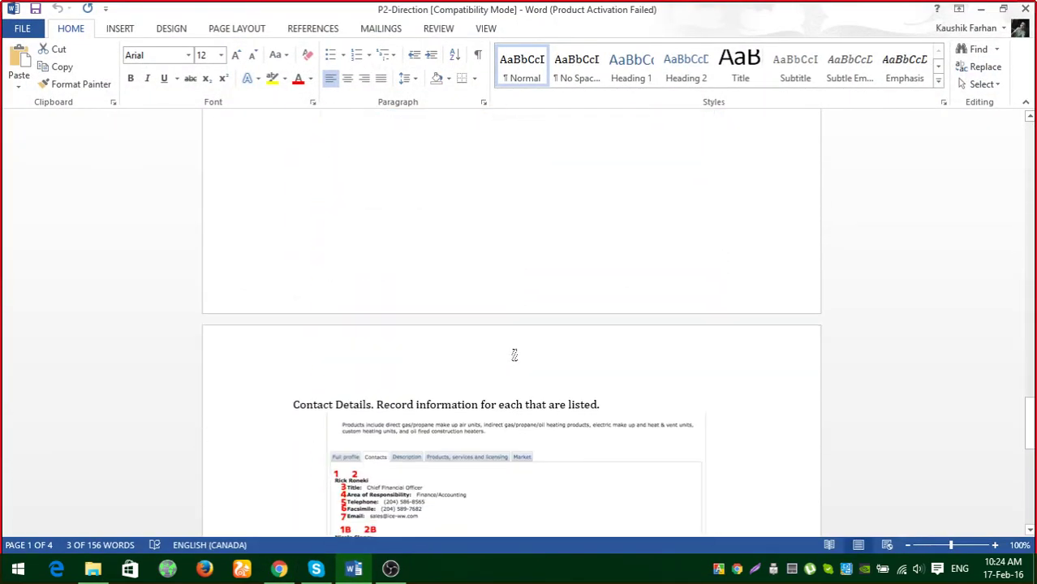
scroll(514, 357, "down", 5)
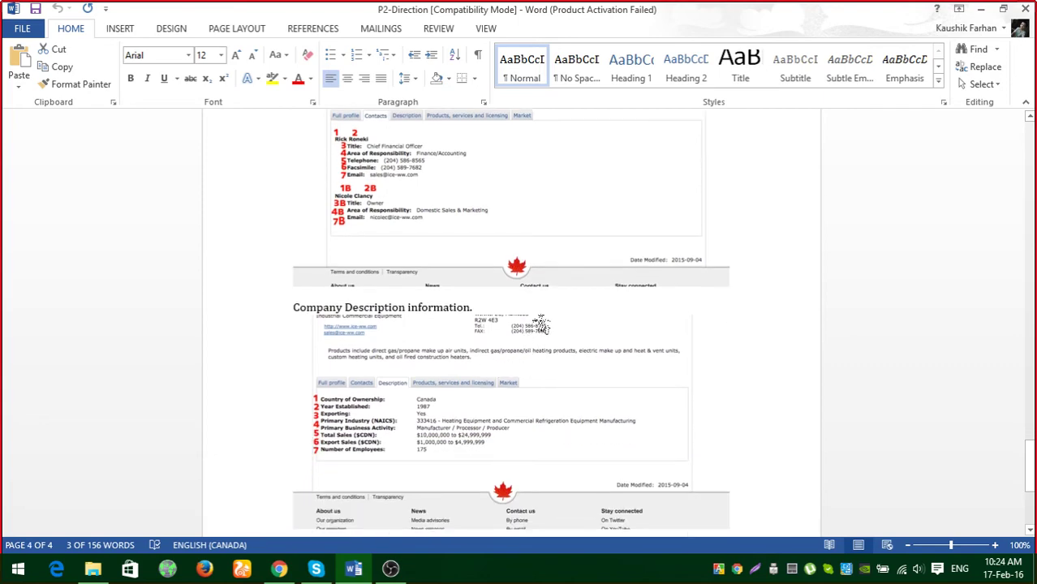
left_click(981, 9)
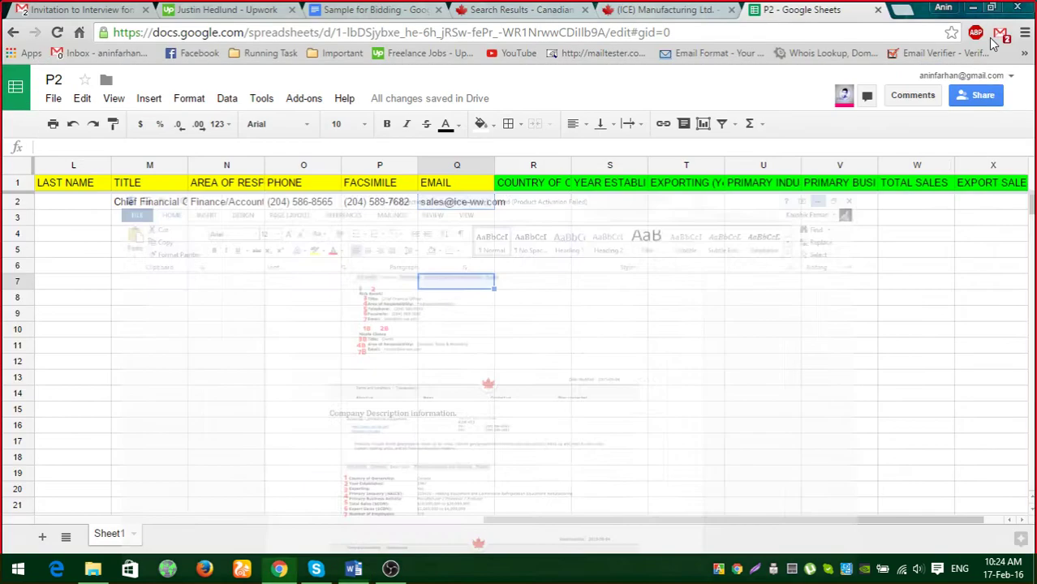
Check the EMAIL and COUNTRY OF OWNERSHIP headers and scroll back up the ICE profile.
left_click(533, 184)
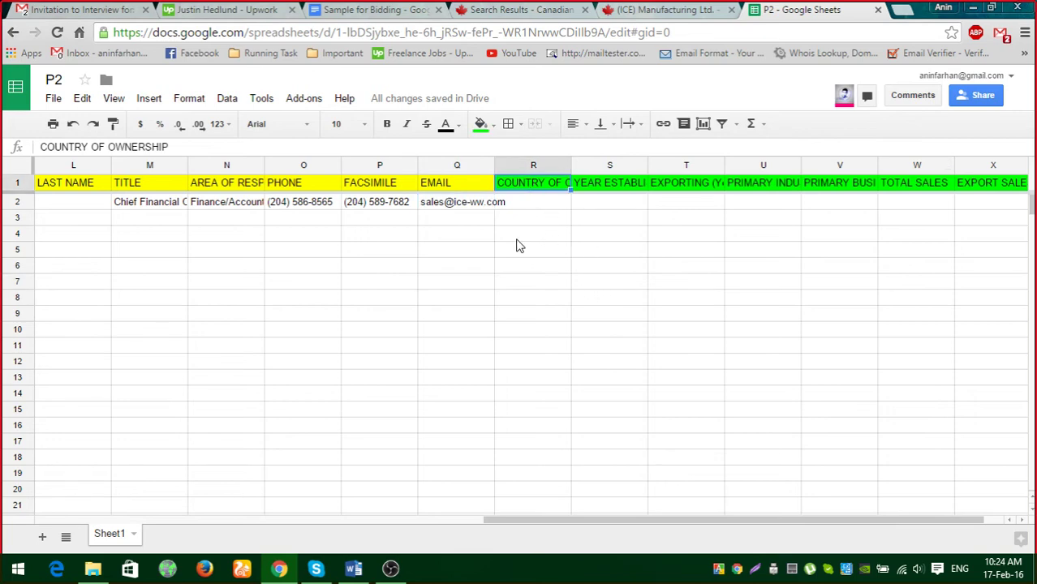
left_click(459, 185)
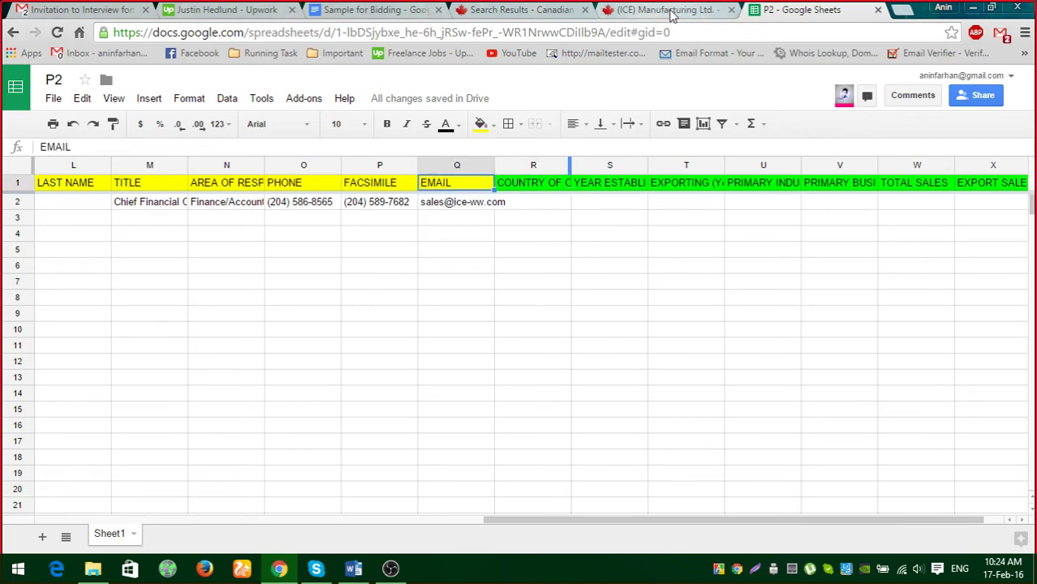
left_click(667, 12)
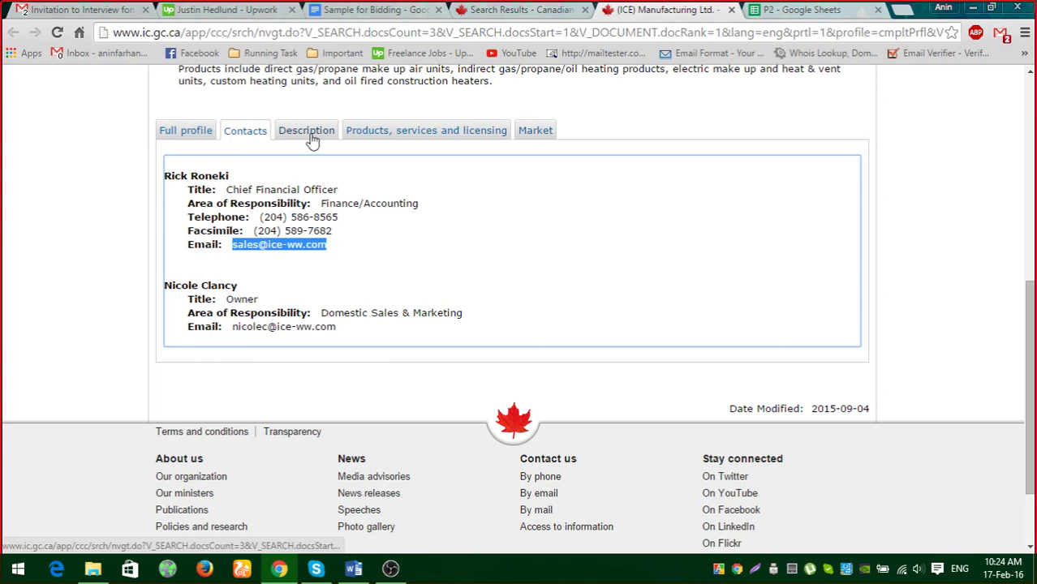
scroll(366, 228, "up", 1)
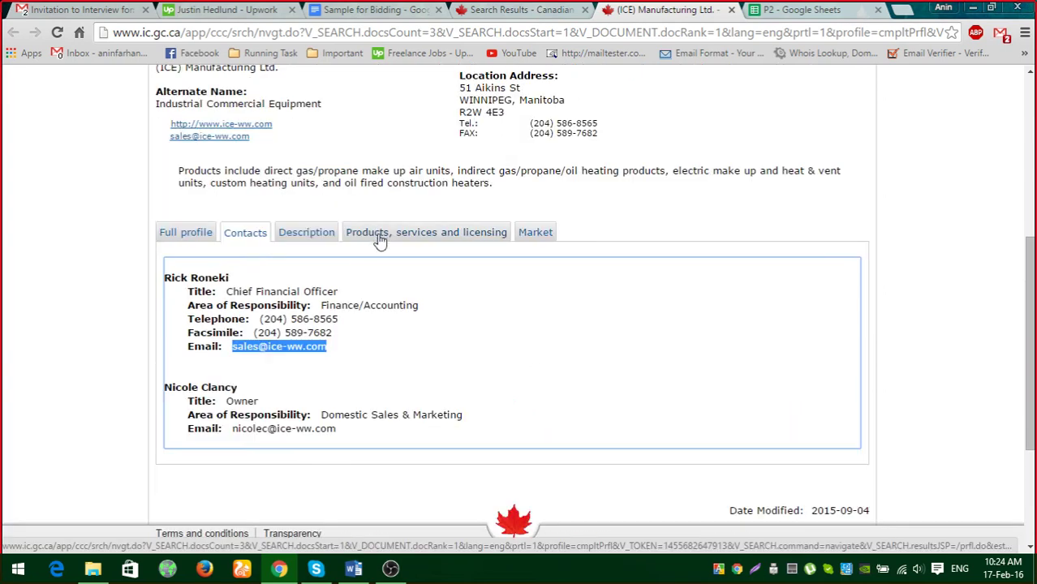
left_click_drag(180, 173, 362, 173)
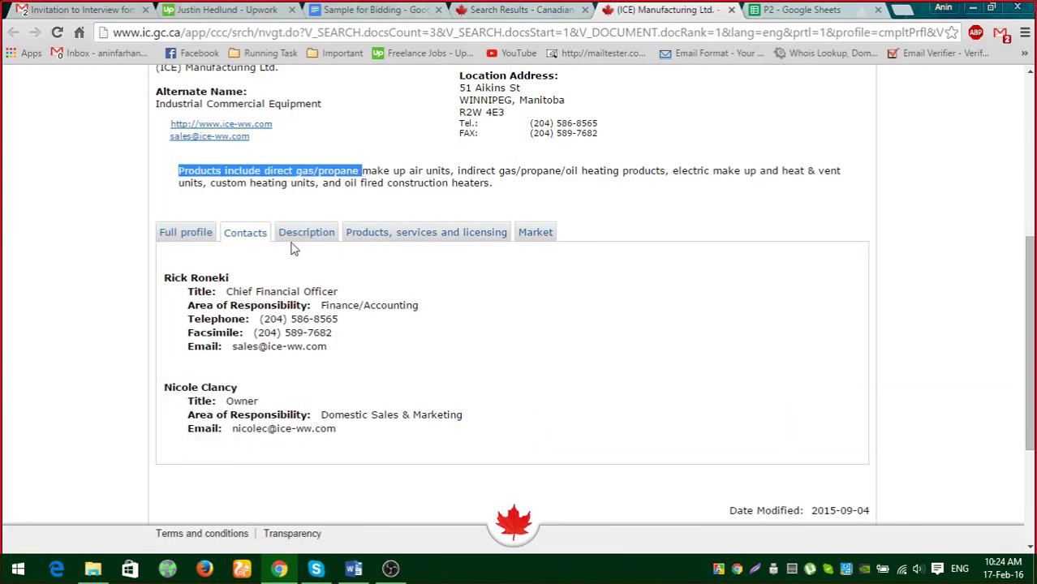
left_click(376, 171)
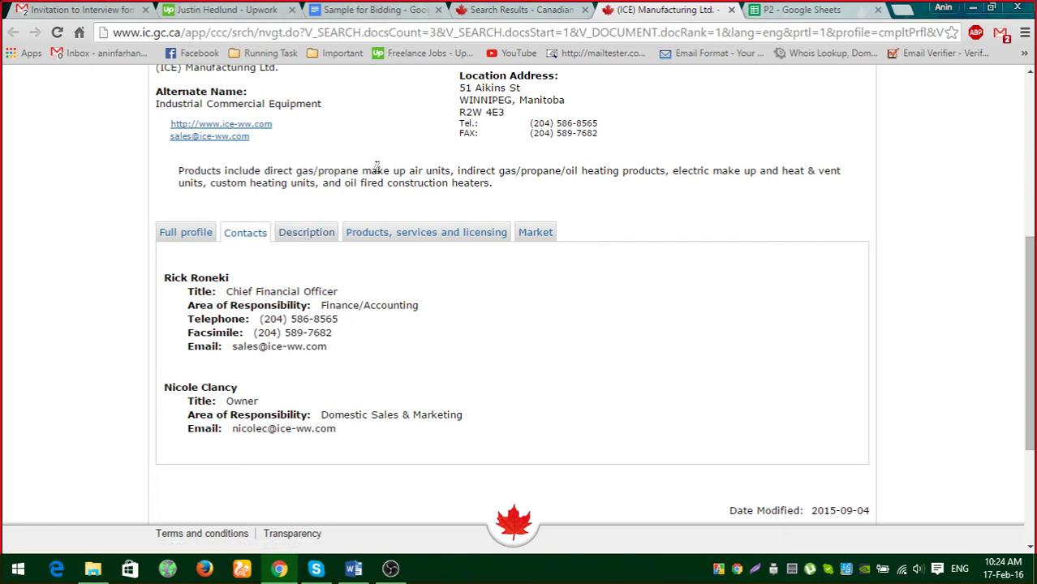
left_click_drag(394, 171, 262, 171)
left_click(396, 178)
Show the ICE profile's Description details with ownership, year established and exporting info.
left_click(803, 10)
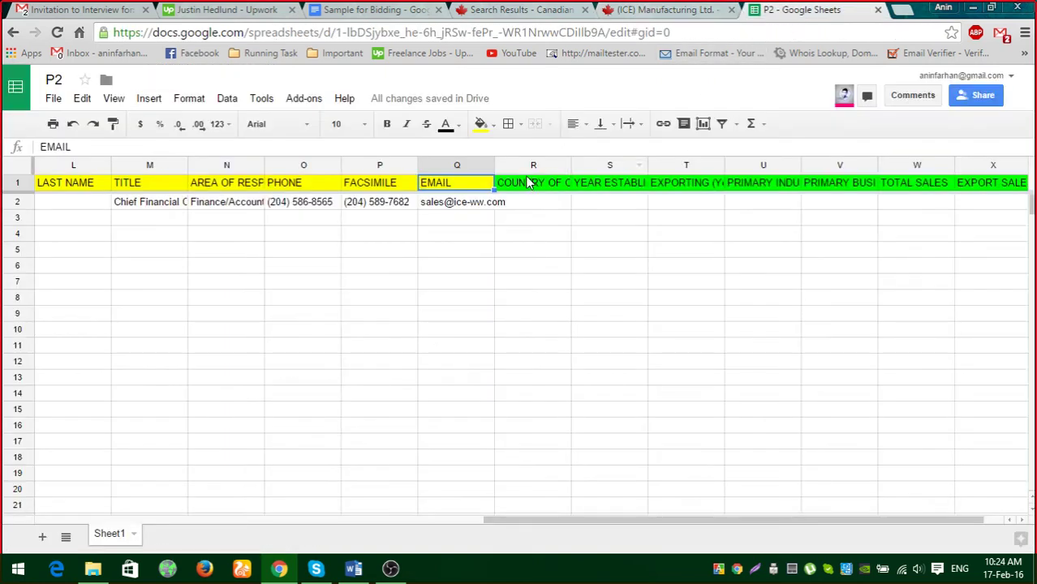
left_click(532, 185)
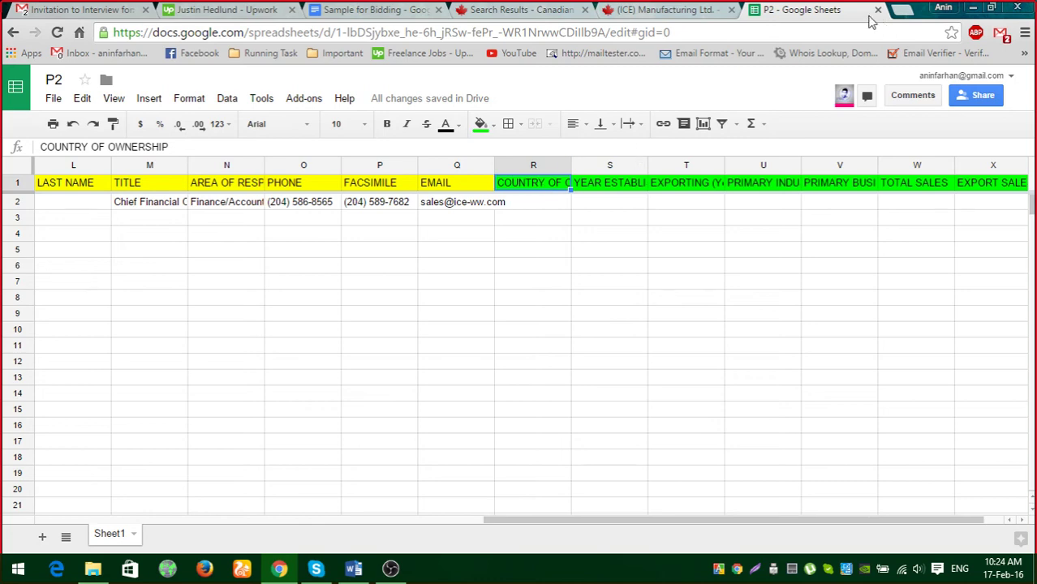
left_click(665, 9)
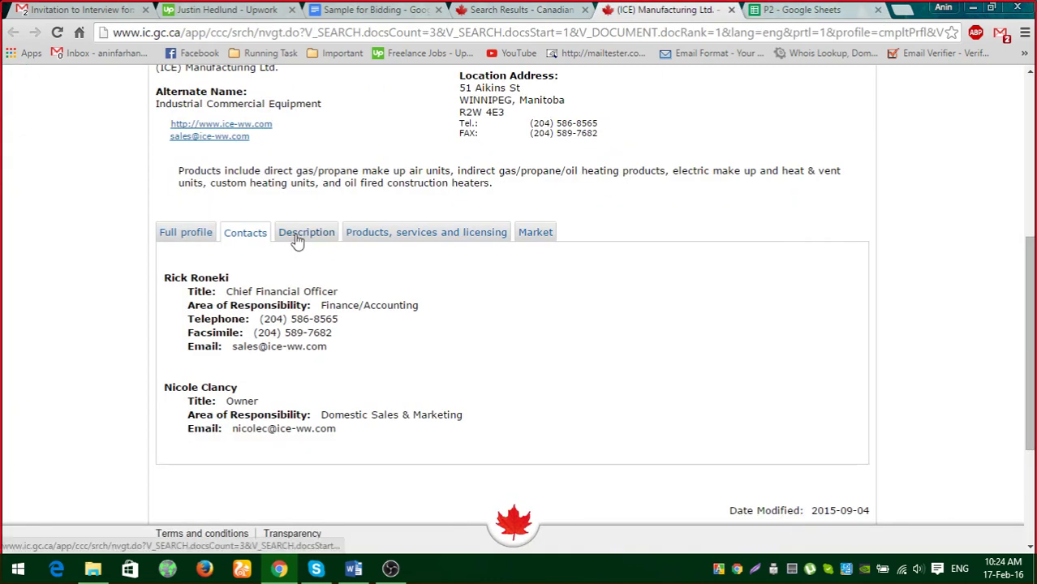
left_click(297, 237)
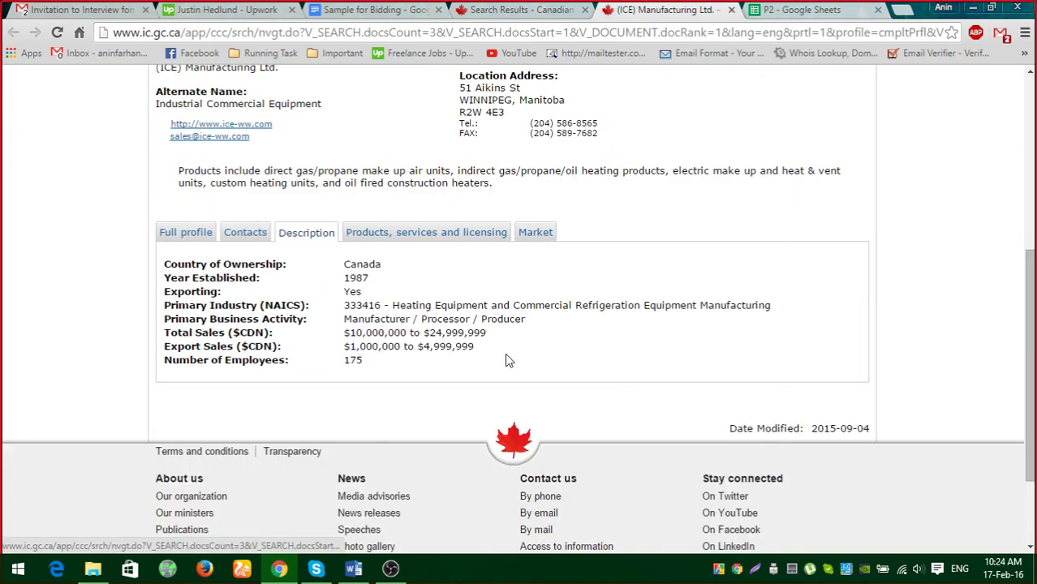
Copy country of ownership Canada into R2 and year established 1987 into S2.
double_click(355, 264)
left_click(354, 261)
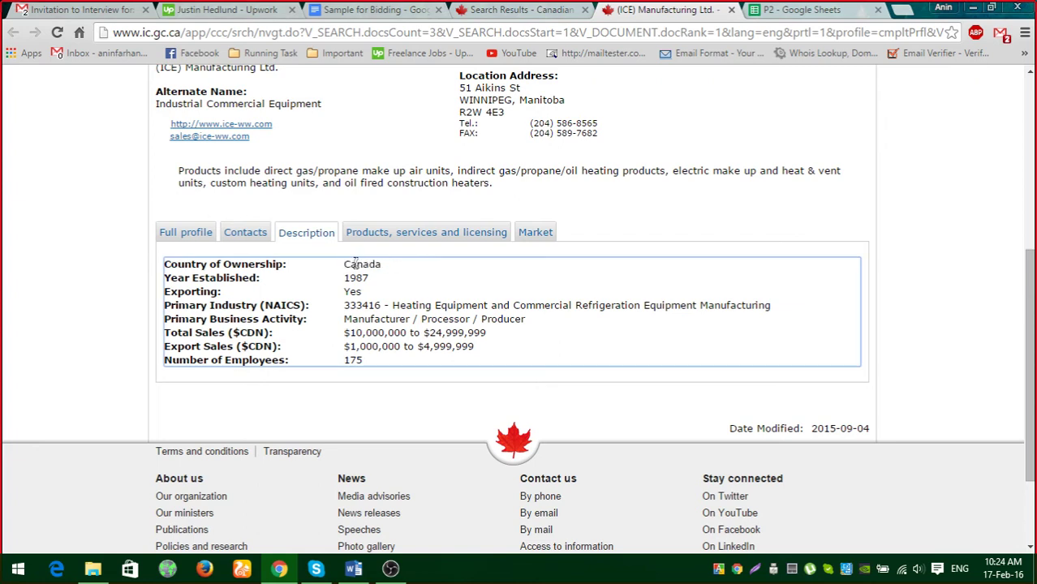
double_click(351, 264)
key("ctrl+c")
left_click(799, 10)
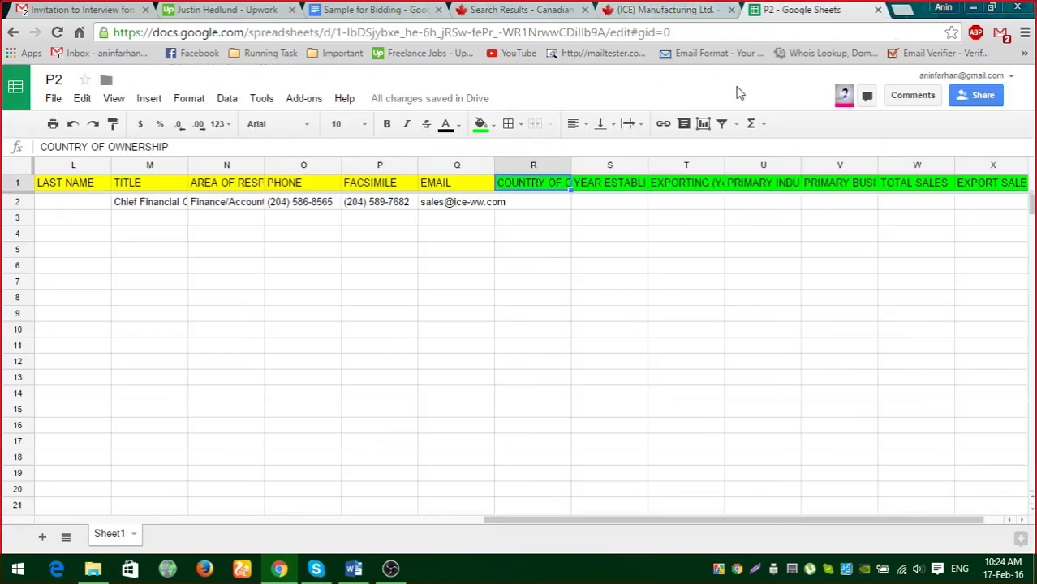
left_click(542, 202)
key("ctrl+v")
left_click(665, 9)
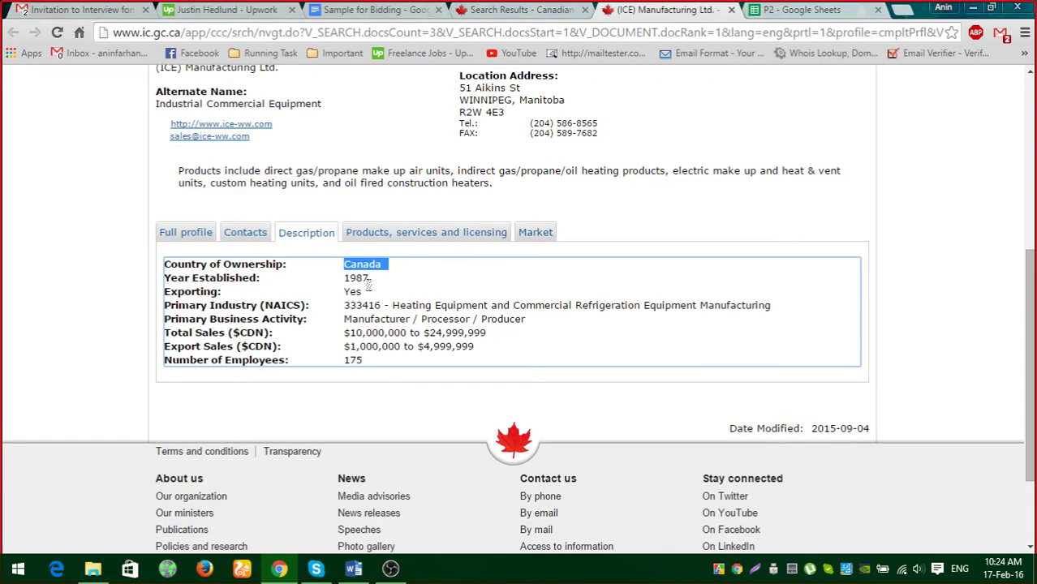
left_click_drag(347, 279, 397, 279)
key("ctrl+c")
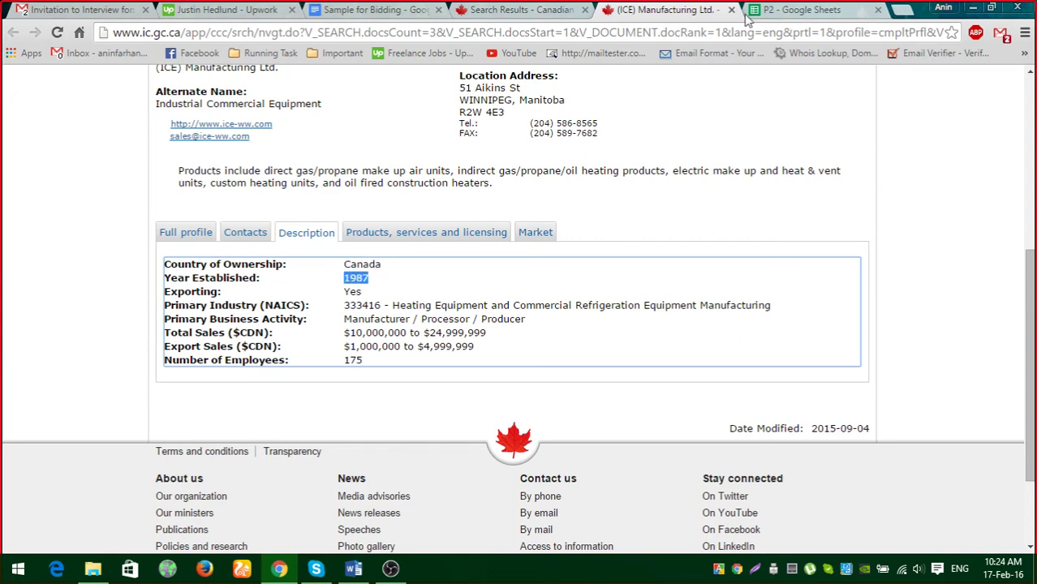
left_click(799, 10)
left_click(595, 203)
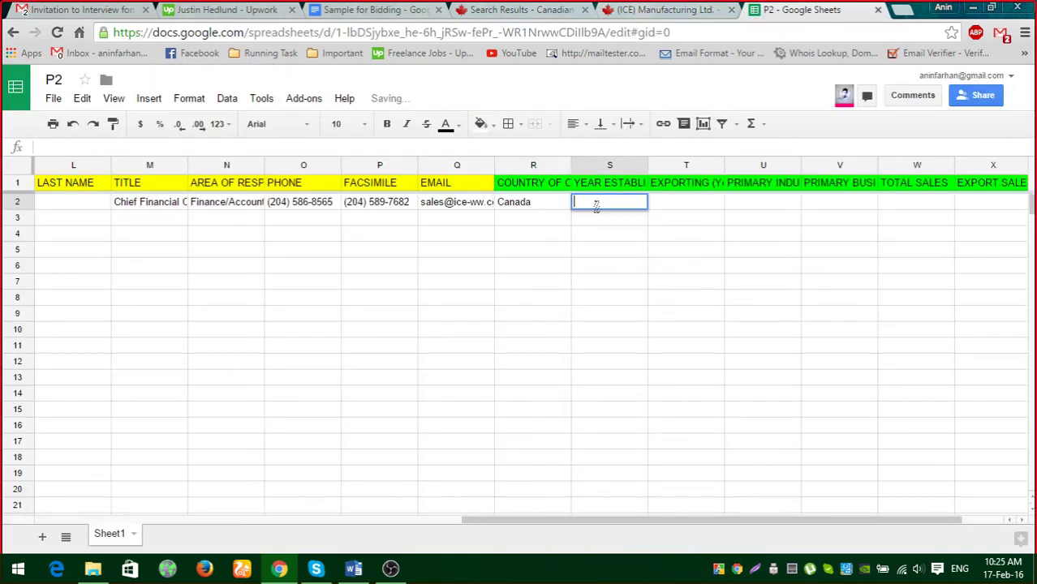
key("ctrl+v")
left_click(600, 190)
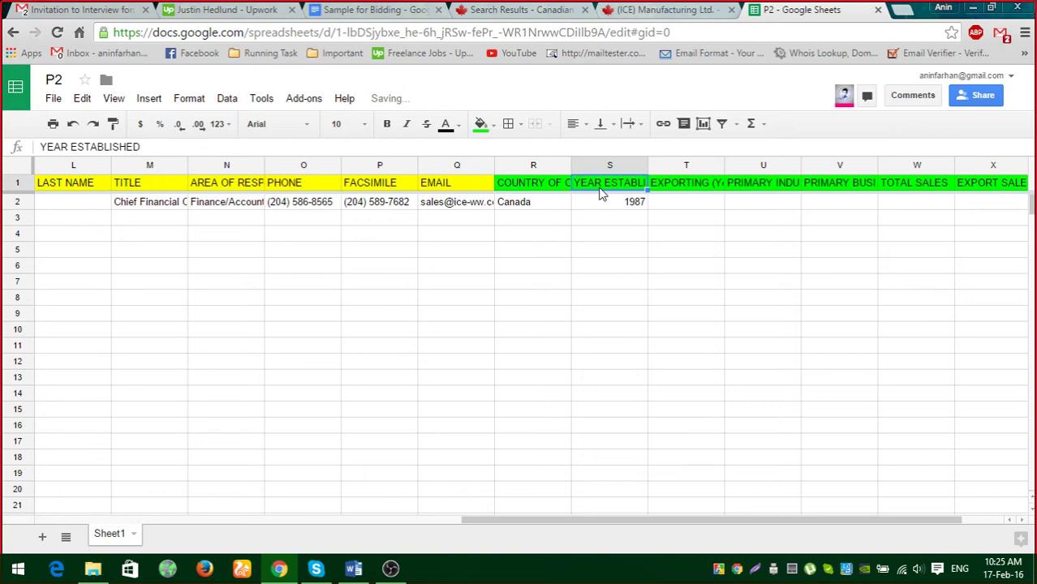
Copy exporting Yes into T2 and the NAICS 333416 heating equipment entry into U2.
left_click(690, 11)
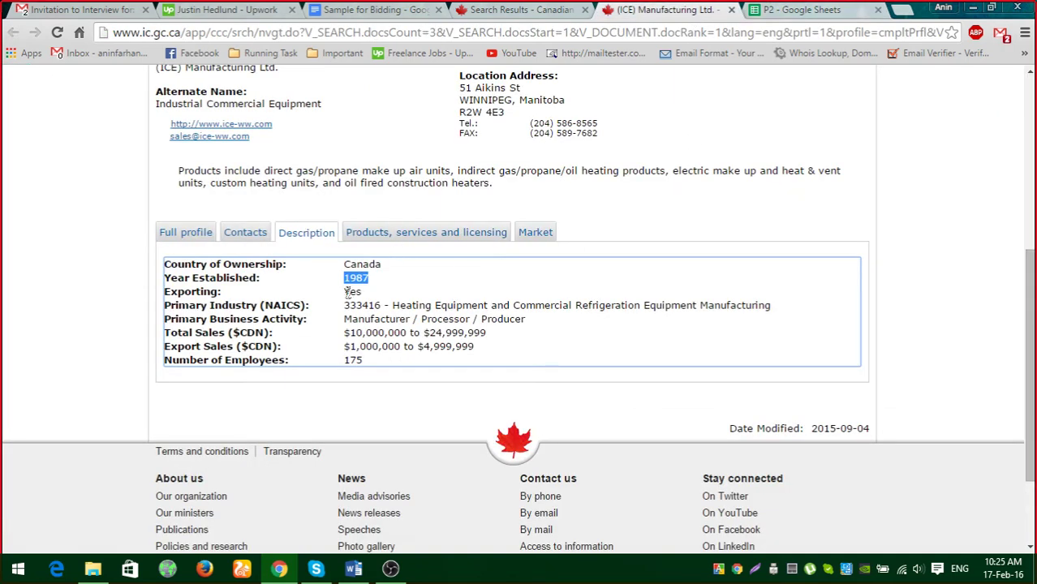
left_click_drag(346, 291, 377, 292)
key("ctrl+c")
left_click(788, 12)
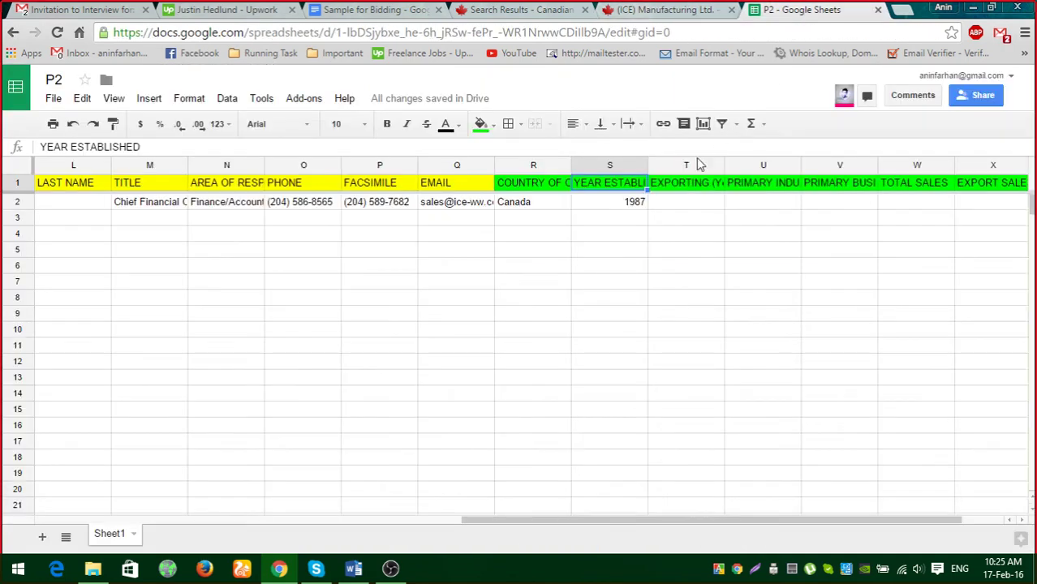
double_click(686, 203)
key("ctrl+v")
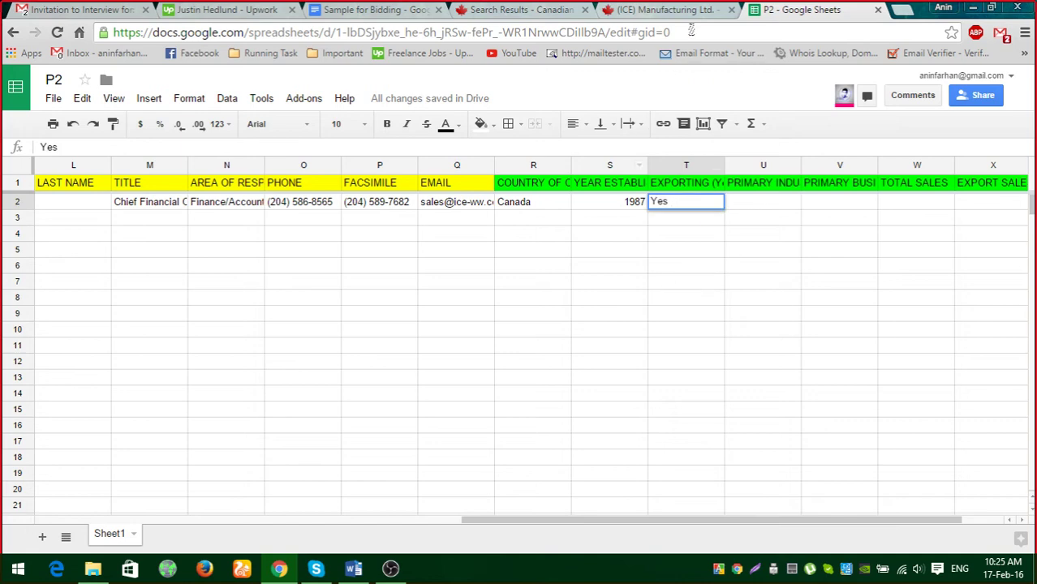
left_click(666, 9)
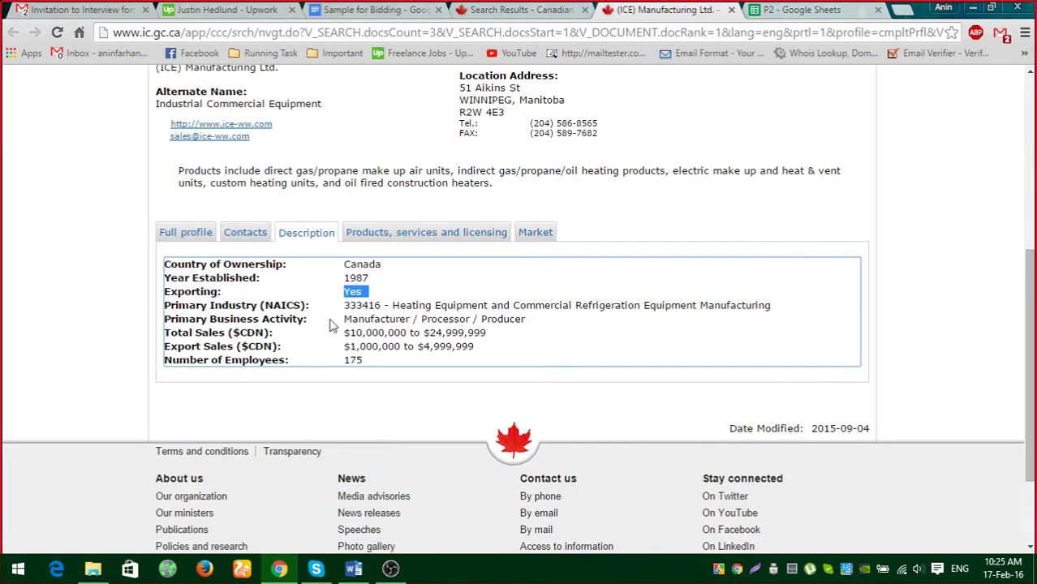
left_click_drag(345, 305, 775, 305)
key("ctrl+c")
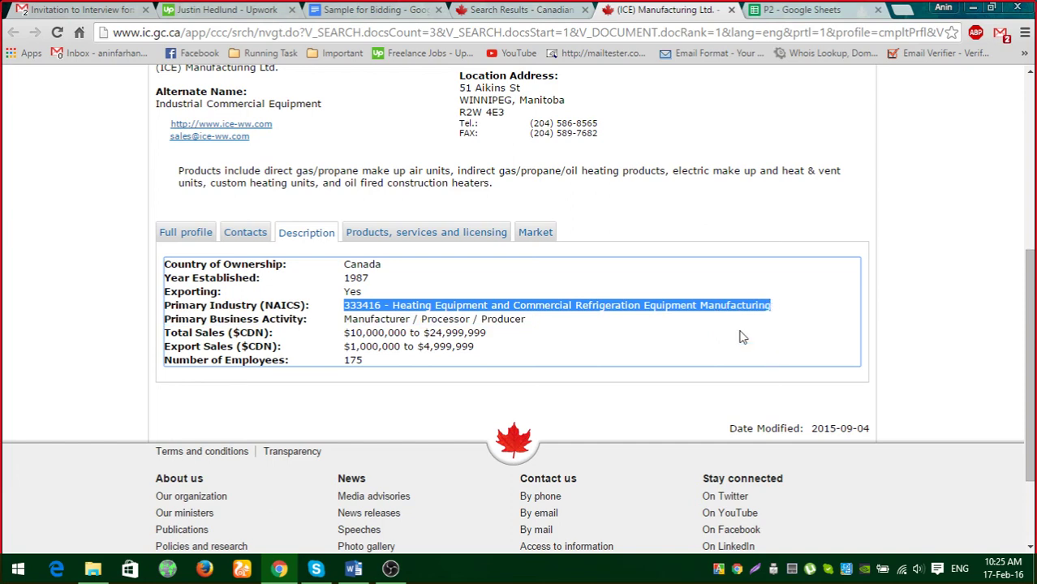
left_click(856, 8)
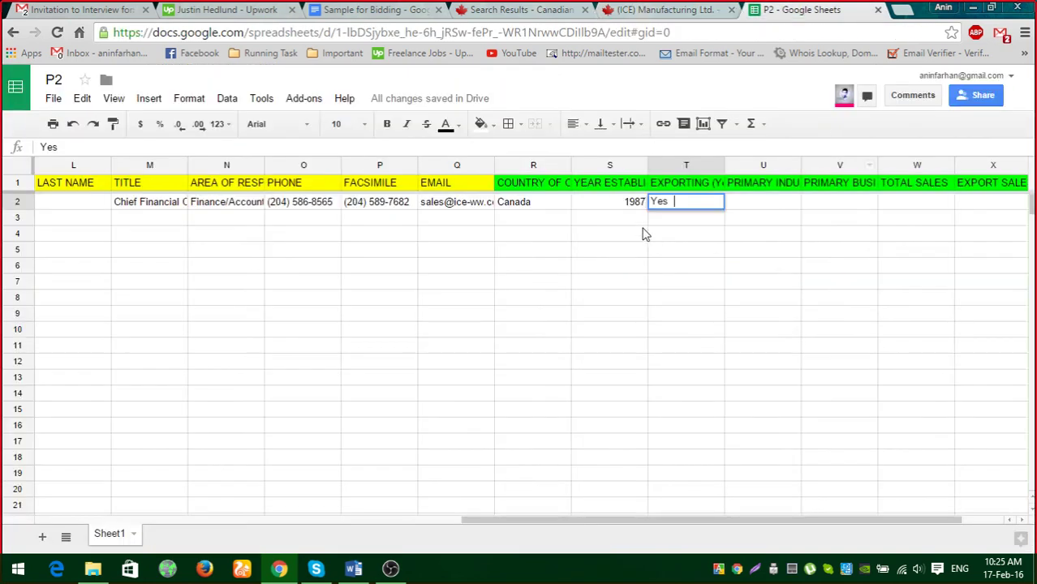
left_click(751, 207)
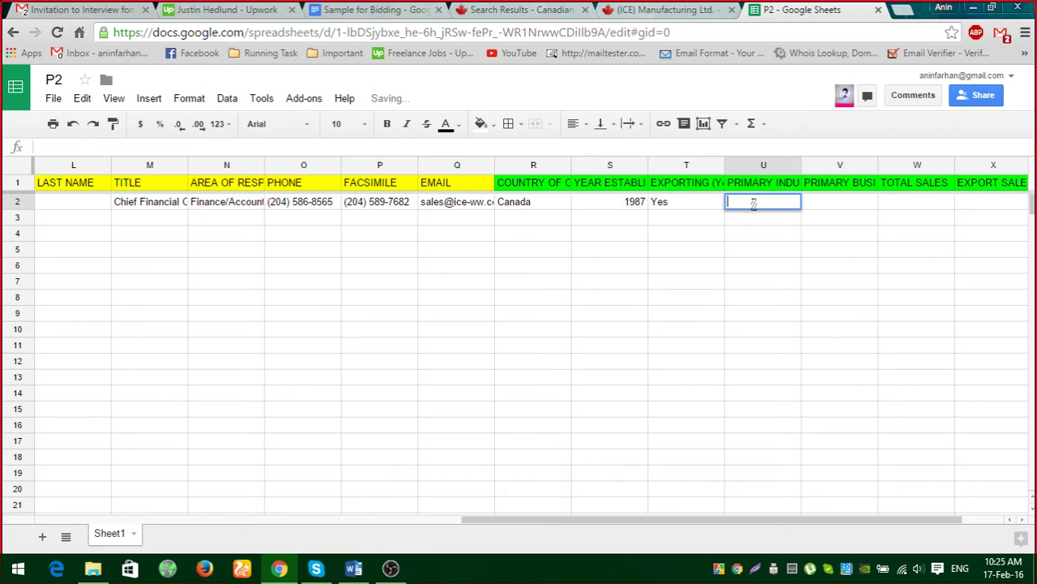
key("ctrl+v")
left_click(760, 301)
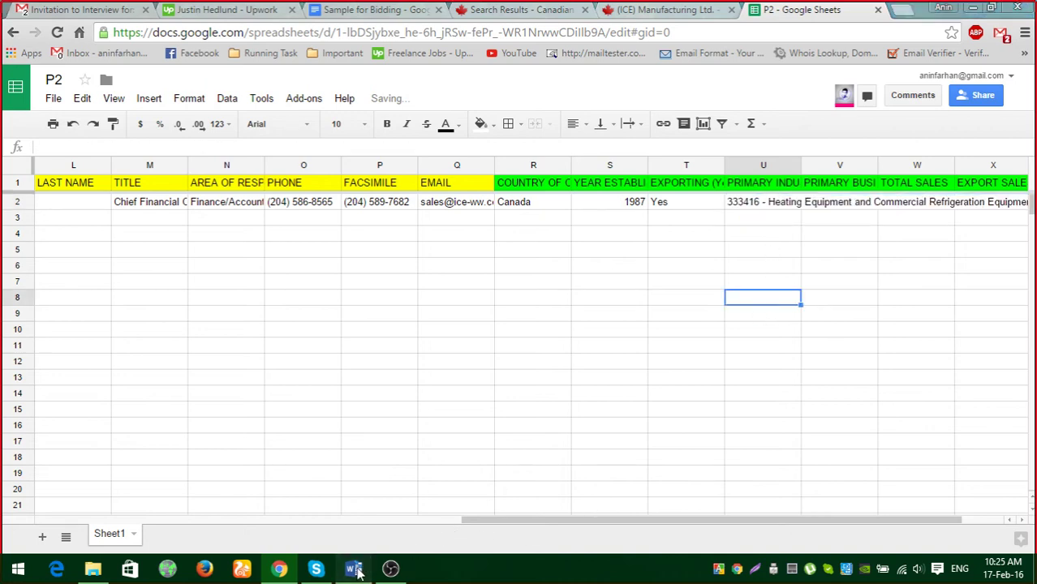
left_click(357, 567)
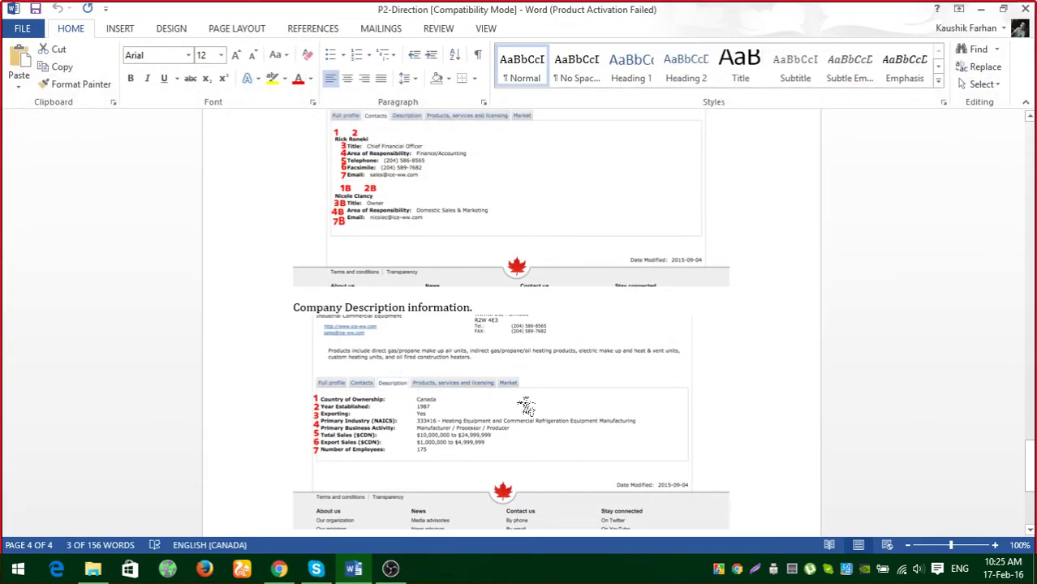
Copy the primary business activity 'Manufacturer / Processor / Producer' from the ICE profile into V2.
scroll(526, 405, "down", 4)
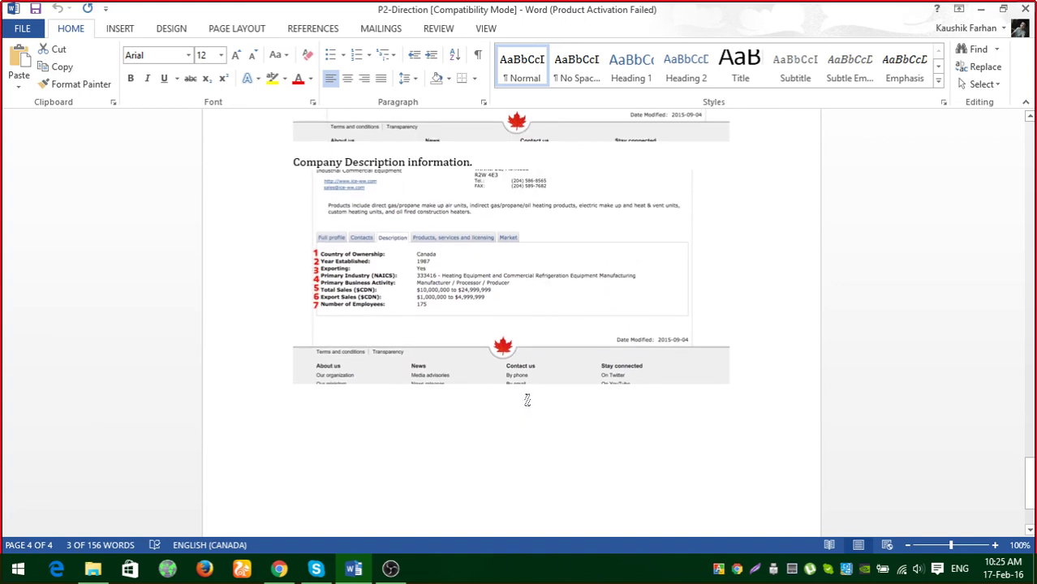
left_click(981, 9)
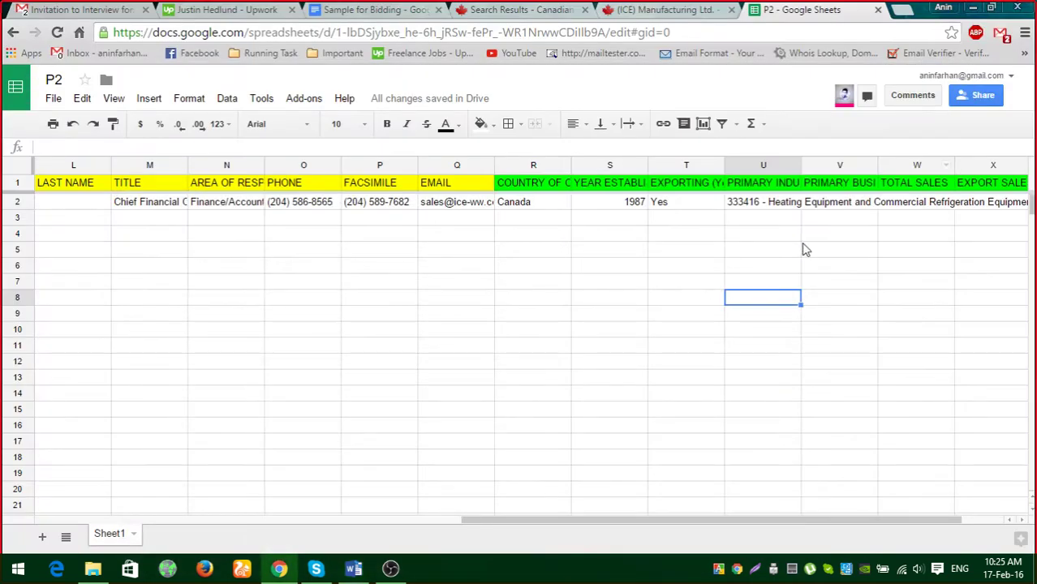
left_click(681, 9)
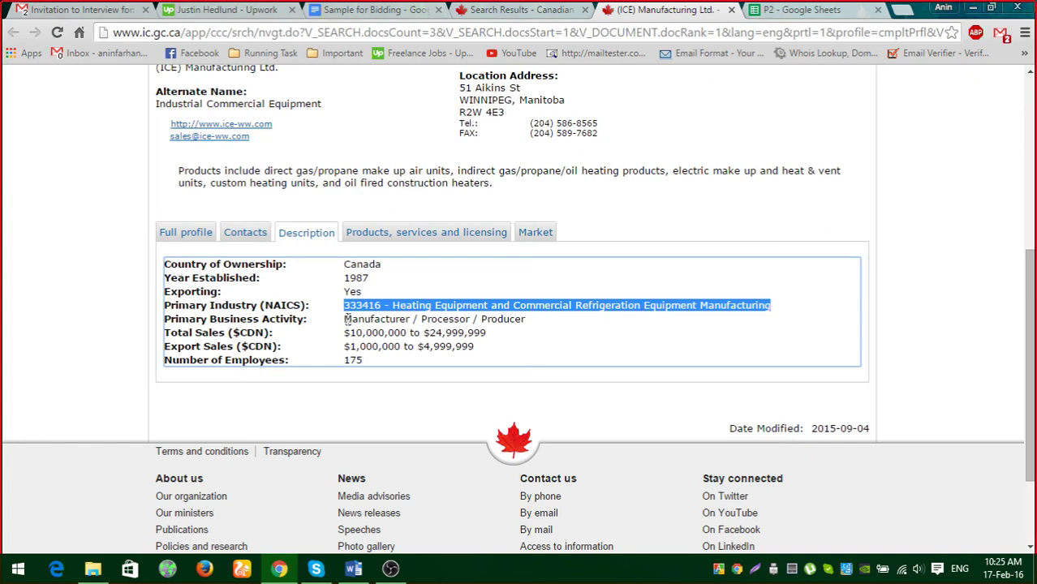
left_click_drag(346, 319, 530, 322)
key("ctrl+c")
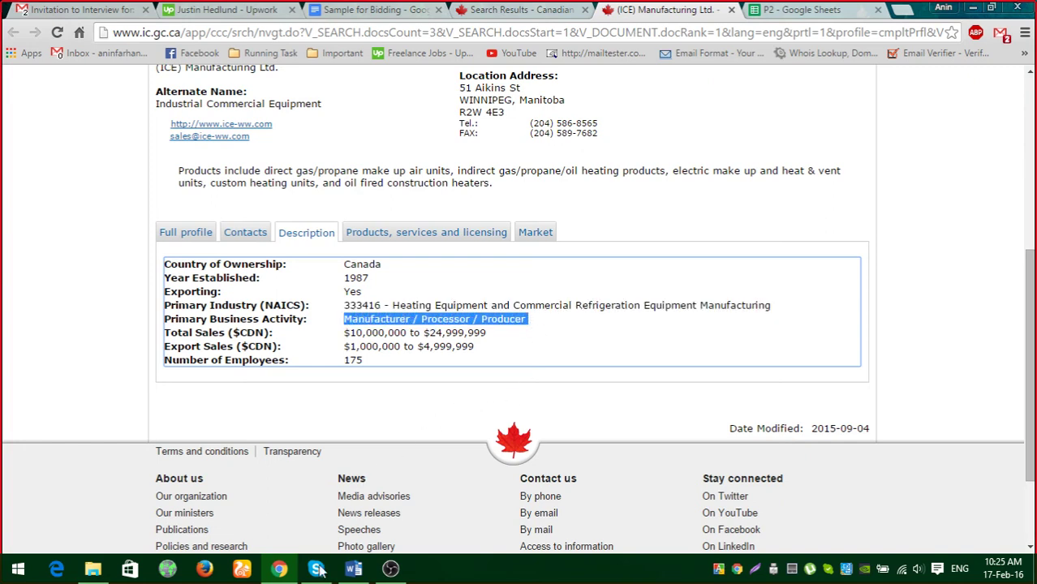
left_click(785, 10)
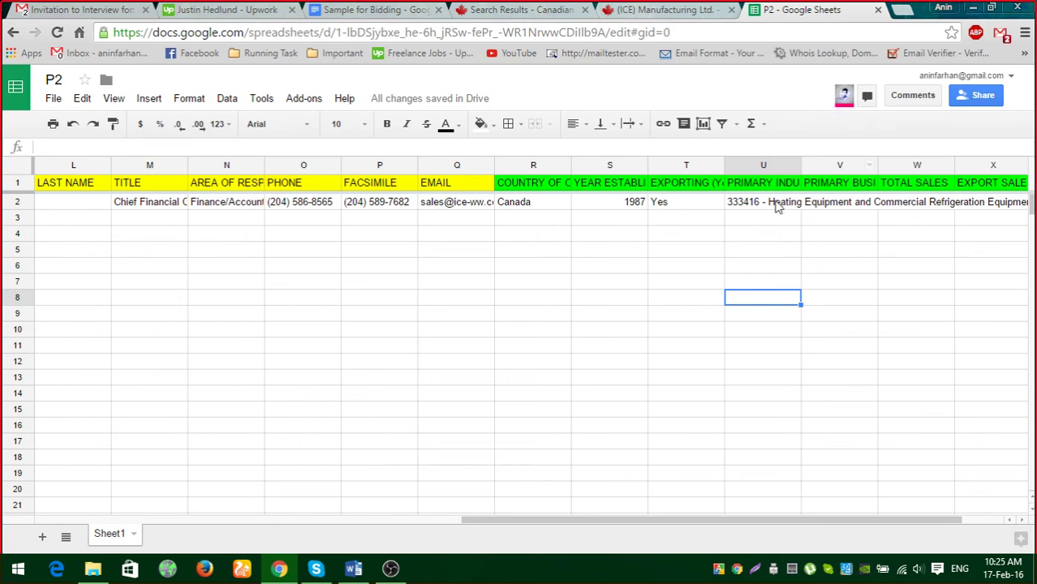
left_click(839, 202)
key("ctrl+v")
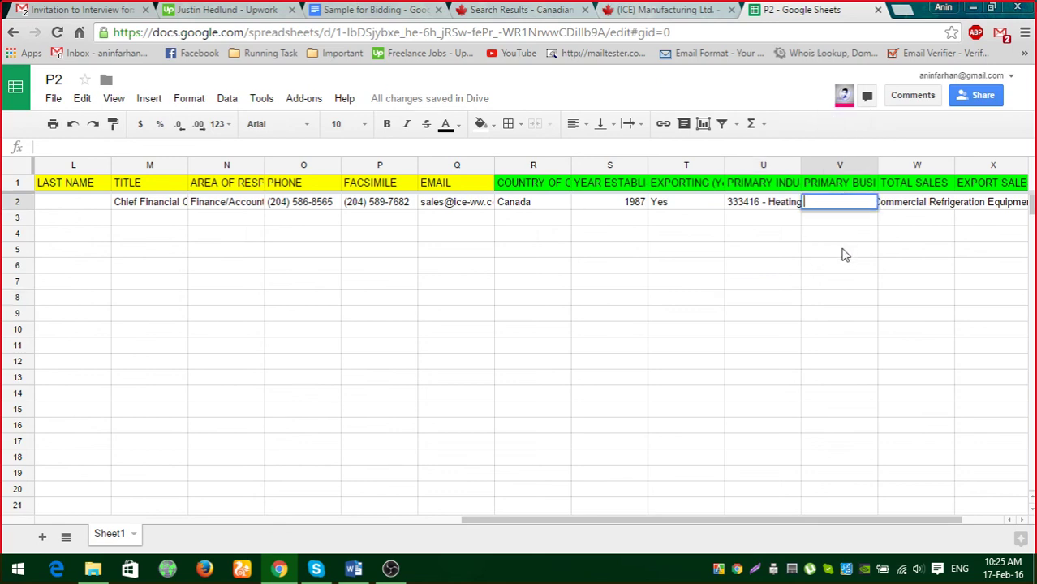
left_click(842, 251)
Copy the total sales range $10,000,000 to $24,999,999 from the profile into W2.
left_click(684, 10)
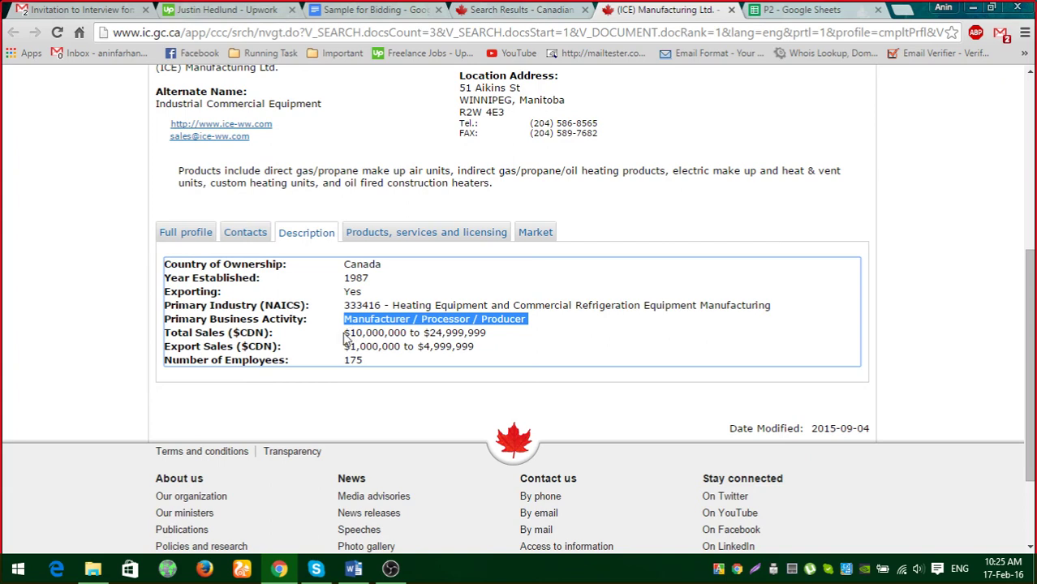
left_click_drag(345, 333, 488, 334)
key("ctrl+c")
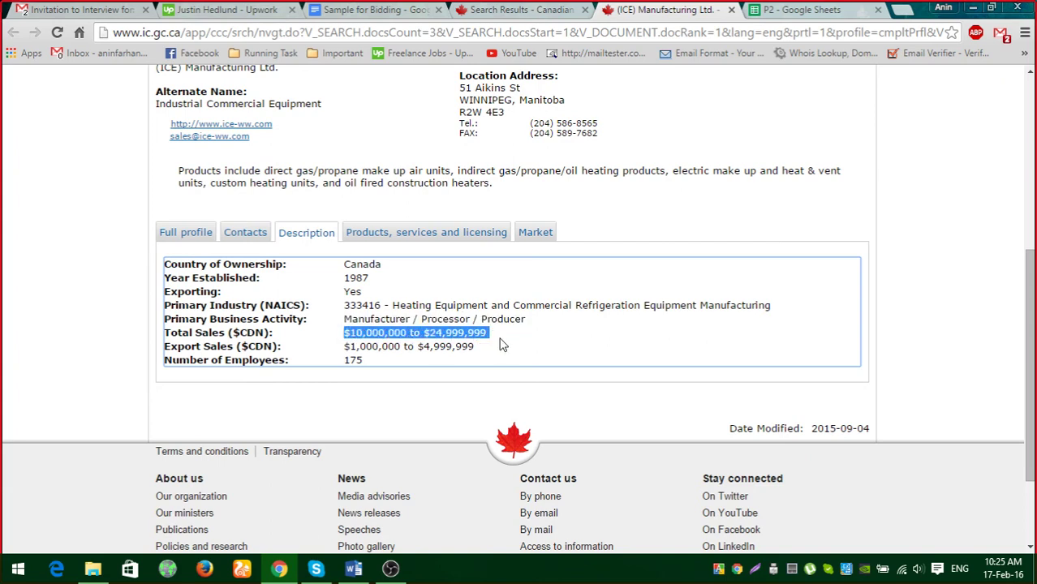
left_click(804, 10)
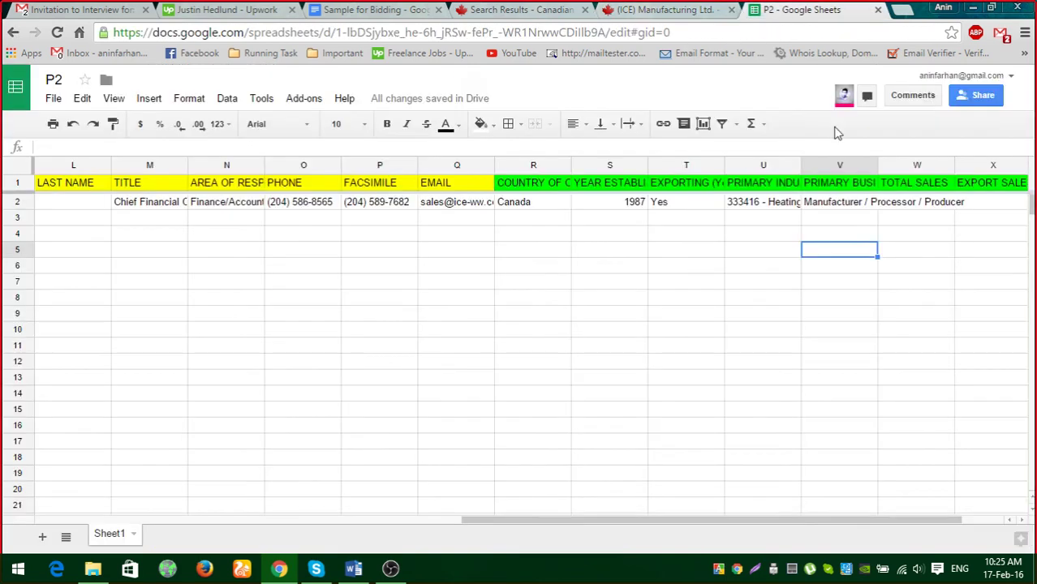
double_click(904, 204)
key("ctrl+v")
left_click(907, 299)
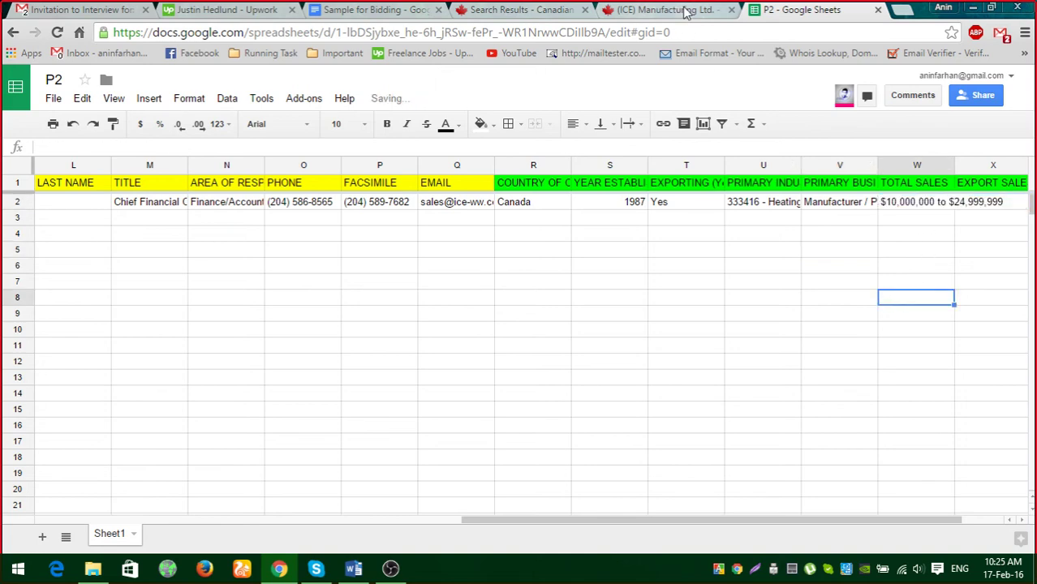
left_click(684, 9)
left_click_drag(345, 350, 486, 346)
key("ctrl+c")
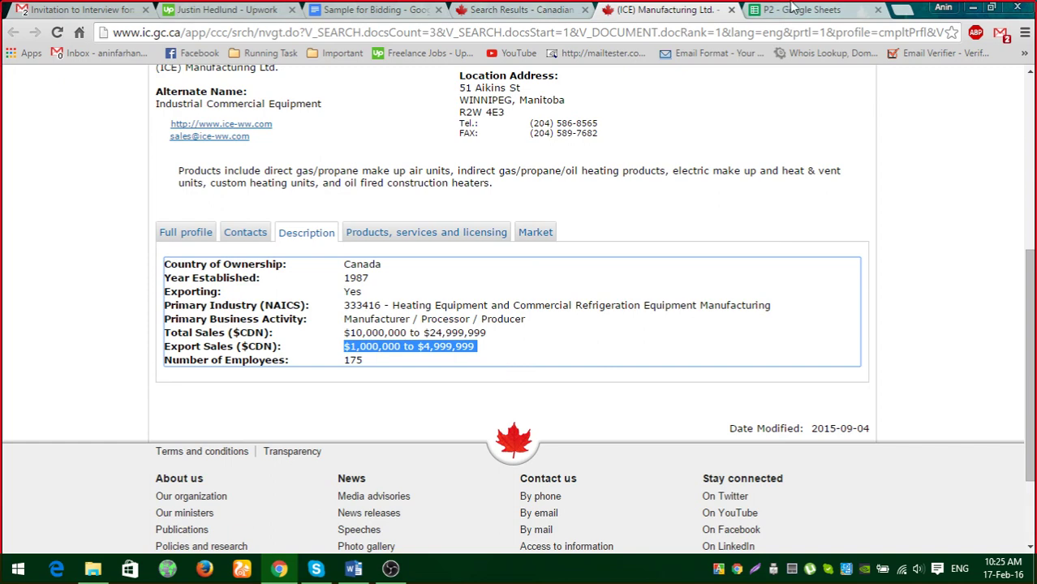
Paste the export sales range $1,000,000 to $4,999,999 into X2 without its leading space.
left_click(803, 9)
double_click(975, 205)
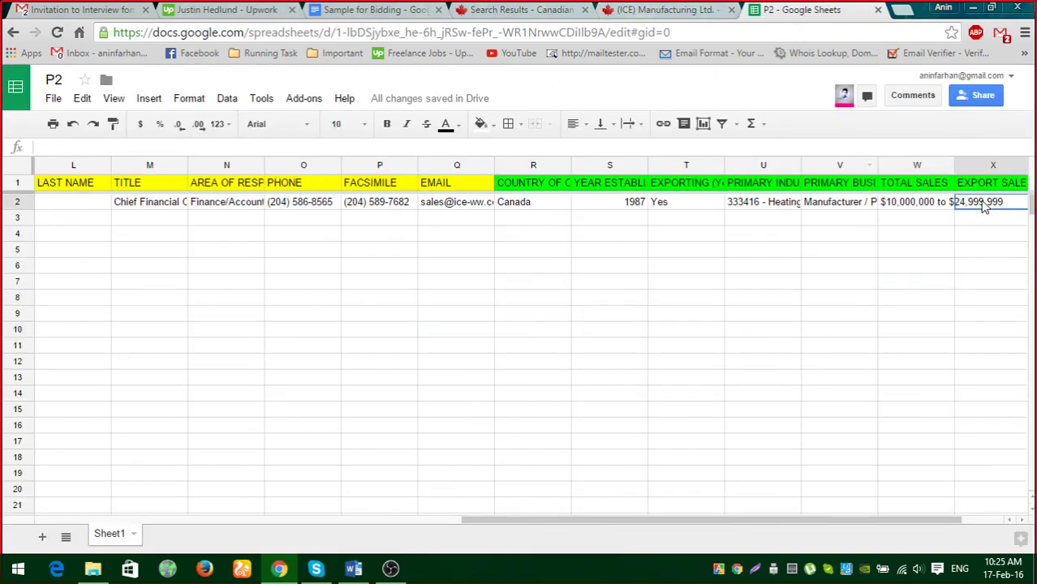
key("ctrl+v")
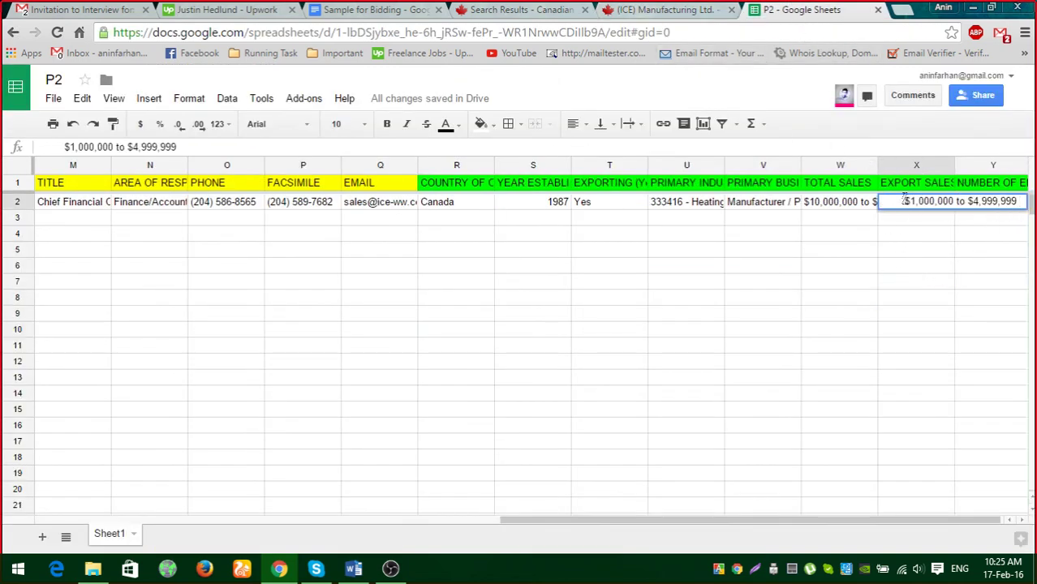
key("BackSpace")
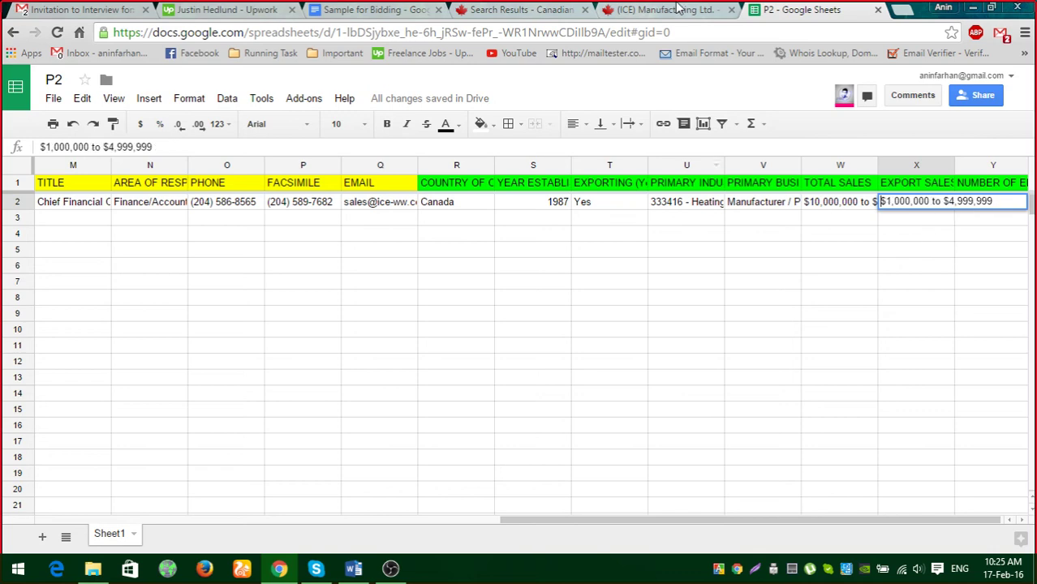
Copy the employee count 175 from the profile into Y2.
left_click(675, 10)
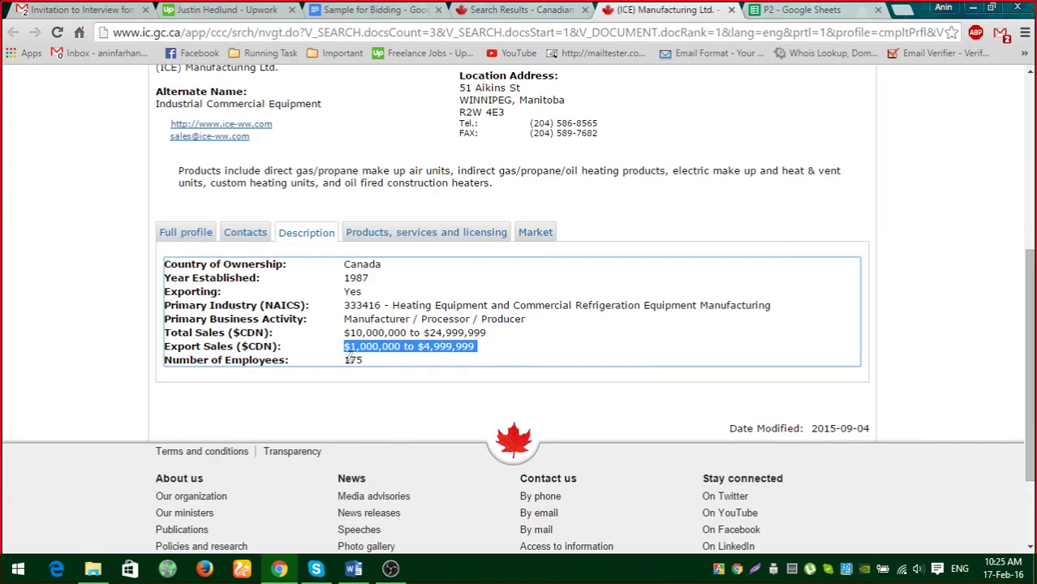
left_click_drag(346, 360, 373, 372)
key("ctrl+c")
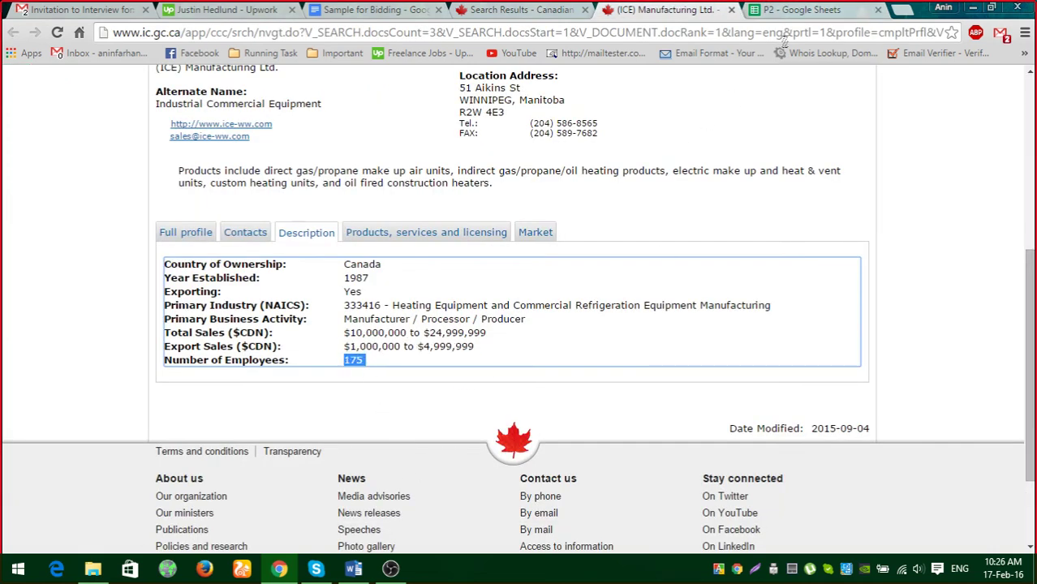
left_click(811, 10)
left_click(1011, 205)
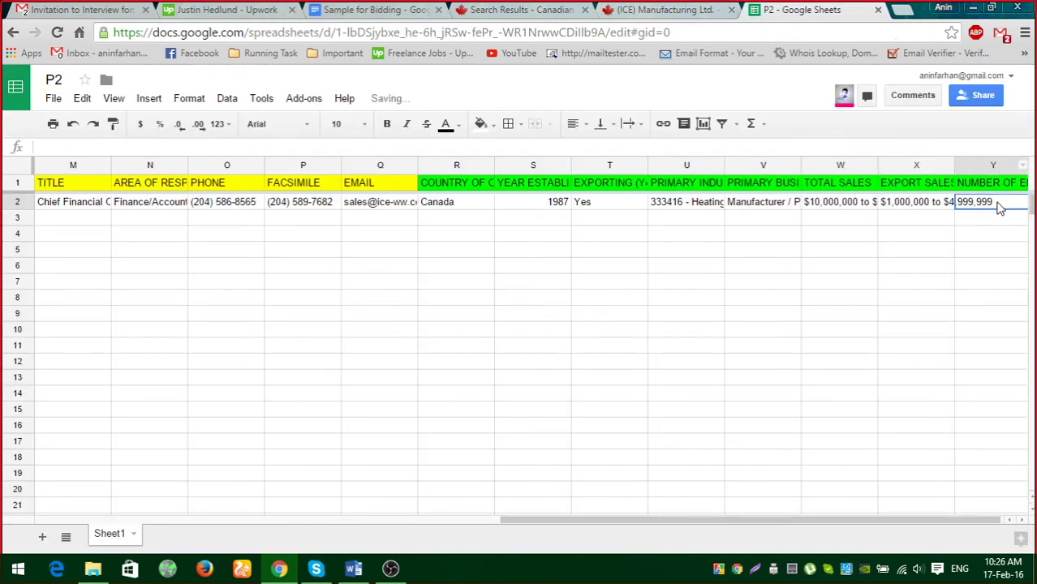
key("ctrl+v")
left_click(859, 298)
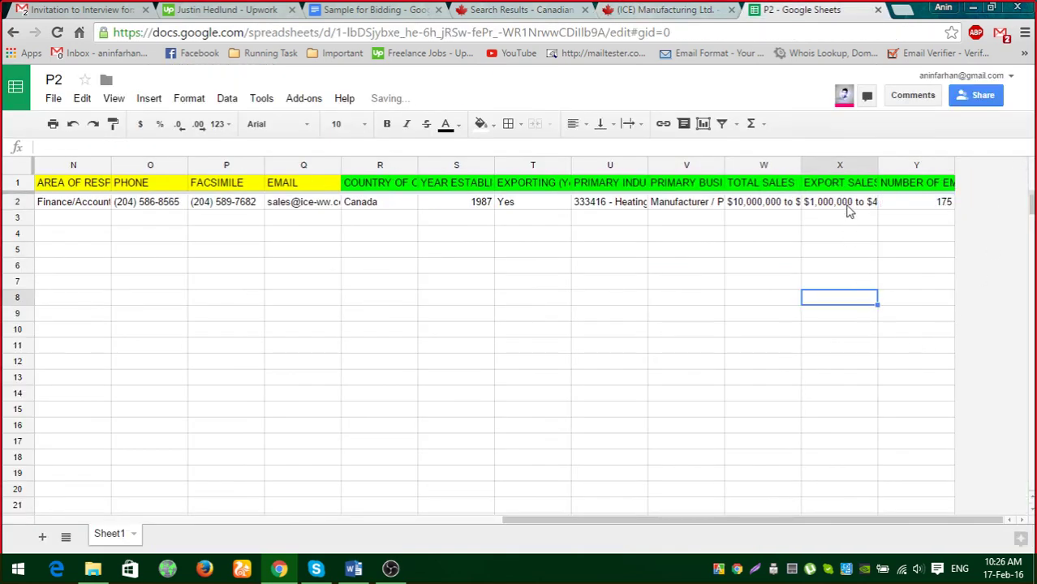
left_click(849, 211)
key("Left")
key("Left")
key("Left")
key("Left")
key("Left")
key("Left")
key("Left")
key("Left")
key("Left")
key("Left")
key("Left")
key("Left")
key("Left")
key("Left")
key("Left")
key("Left")
key("Left")
key("Left")
key("Left")
key("Left")
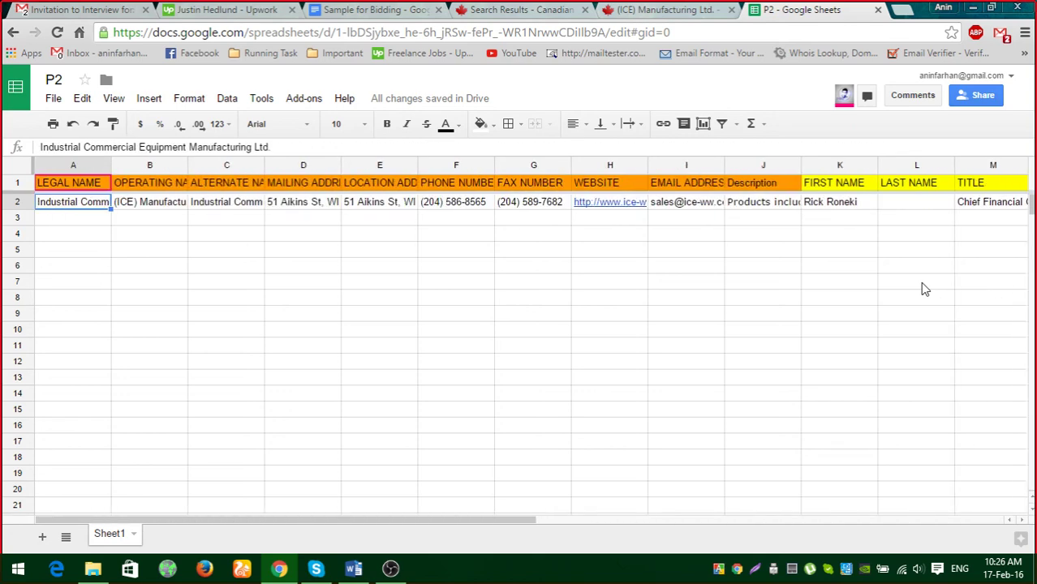
key("Right")
key("Right")
key("Right")
key("Right")
key("Right")
key("Right")
key("Right")
key("Right")
key("Right")
key("Right")
key("Right")
key("Right")
key("Right")
key("Right")
key("Right")
key("Right")
key("Right")
key("Right")
key("Right")
key("Right")
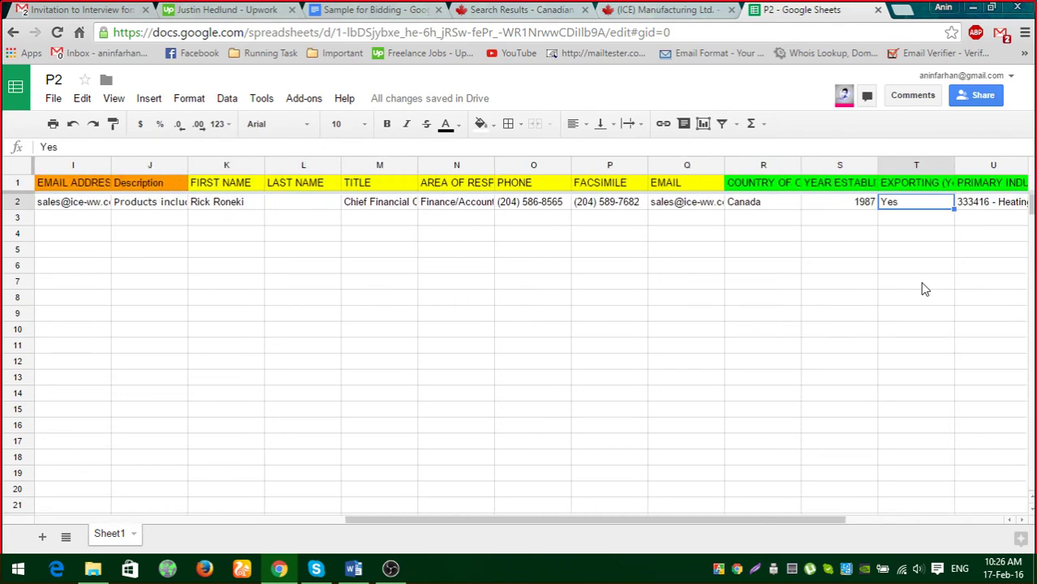
key("Right")
key("Right")
key("Right")
key("Right")
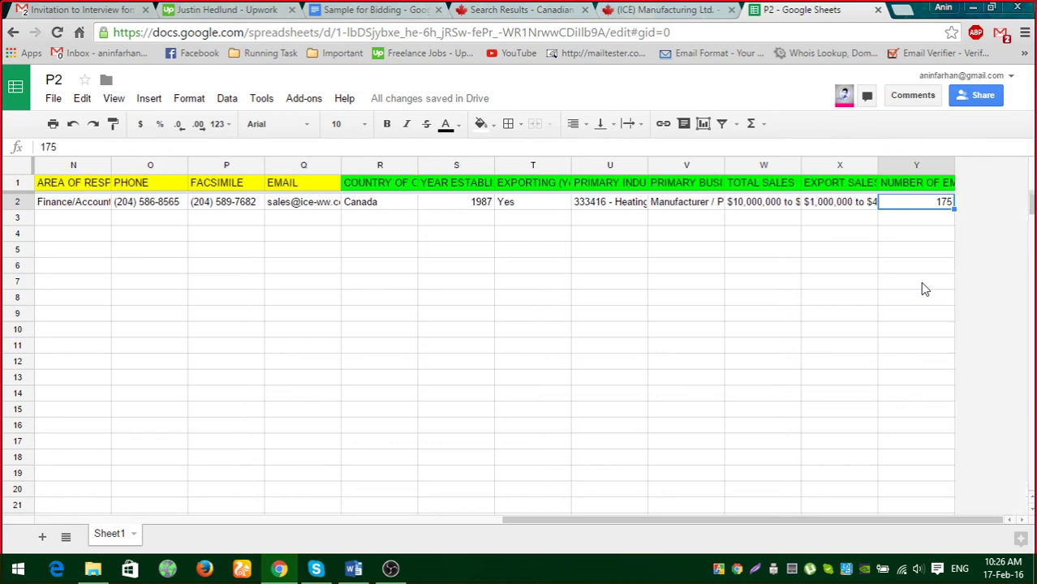
key("Left")
key("Left")
key("Left")
key("Left")
key("Left")
key("Left")
key("Left")
key("Left")
key("Left")
key("Left")
key("Left")
key("Left")
key("Left")
key("Left")
key("Left")
key("Left")
key("Left")
key("Left")
key("Left")
key("Left")
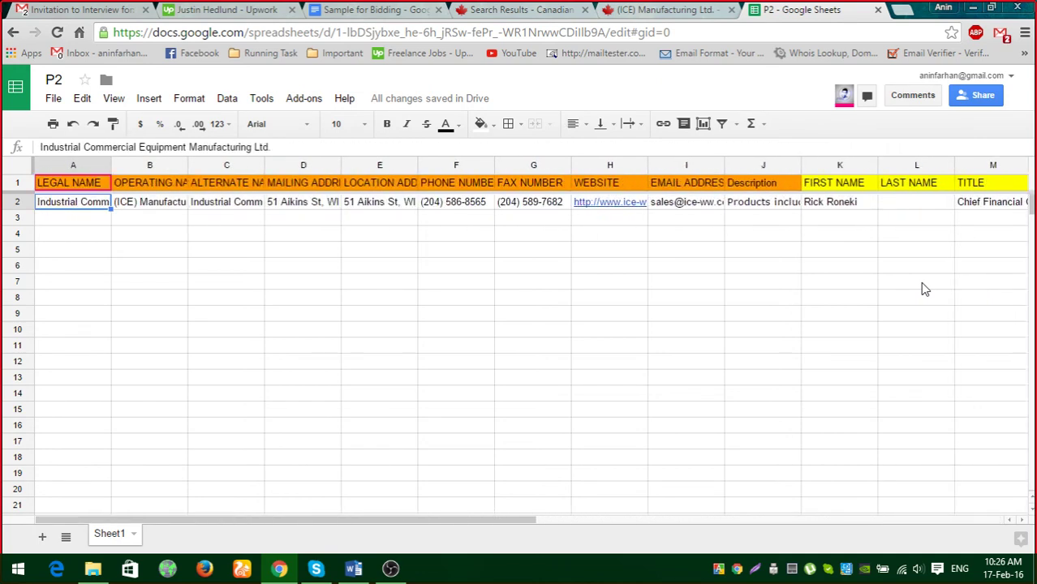
key("Right")
key("Right")
key("Right")
key("Right")
key("Right")
key("Right")
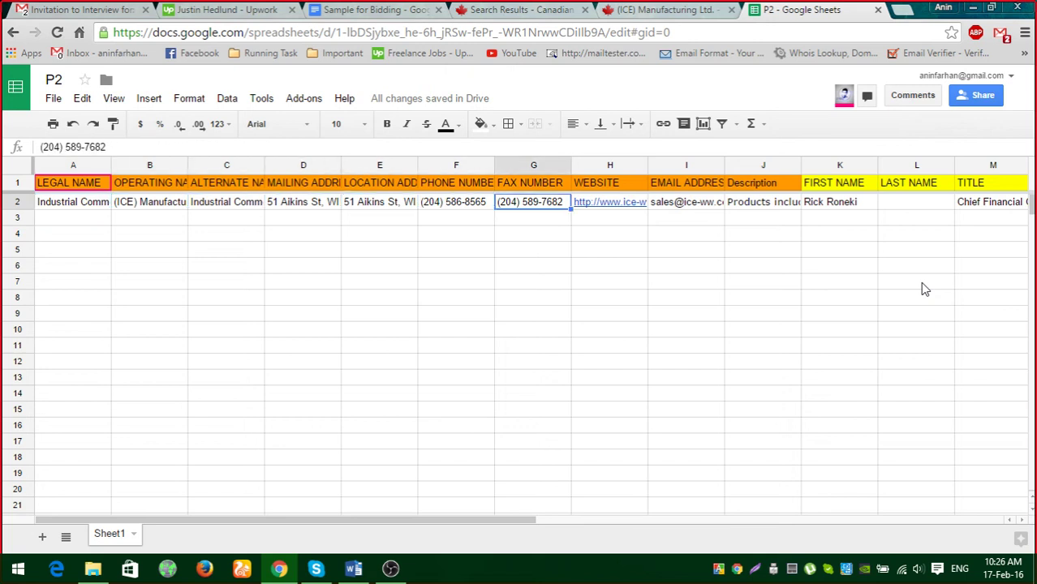
key("Left")
key("Left")
key("Left")
key("Left")
key("Left")
key("Left")
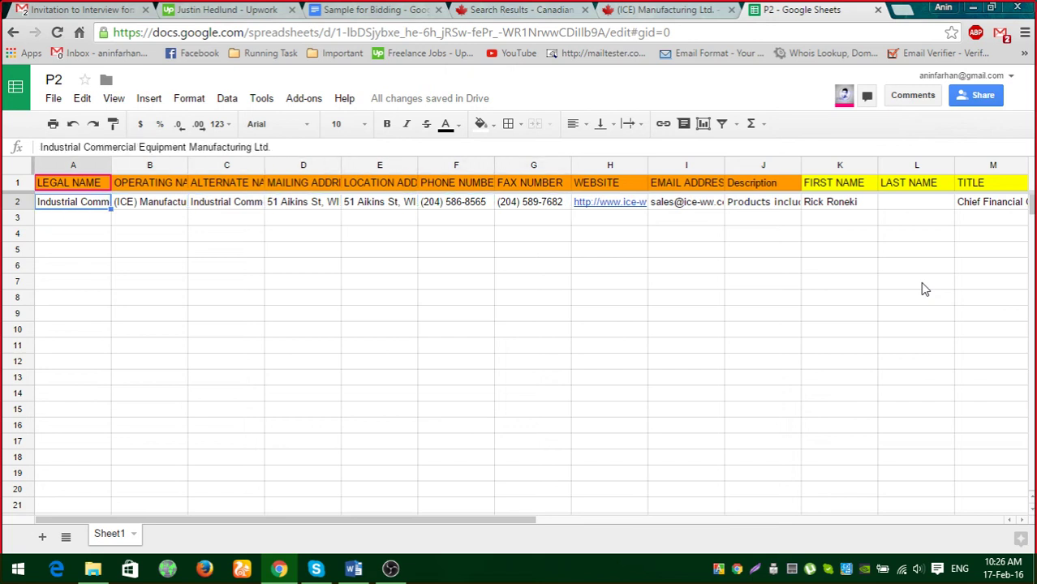
key("Right")
key("Left")
key("Right")
key("Right")
key("Right")
key("Right")
key("Right")
key("Right")
key("Right")
key("Right")
key("Right")
key("Right")
key("Right")
key("Right")
key("Right")
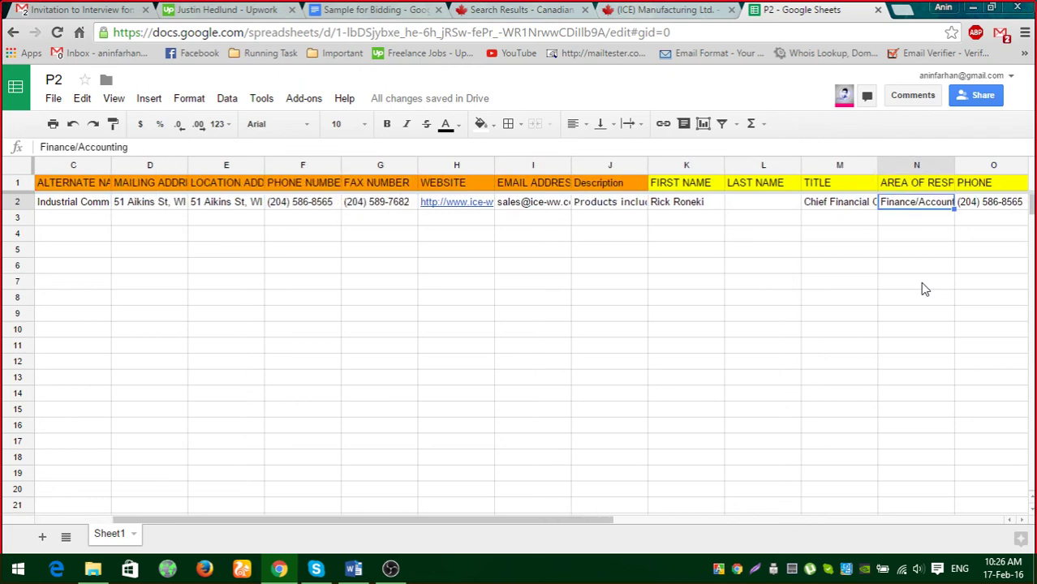
key("Right")
key("Right")
key("Right")
key("Right")
key("Right")
key("Right")
key("Right")
key("Right")
key("Right")
key("Right")
key("Right")
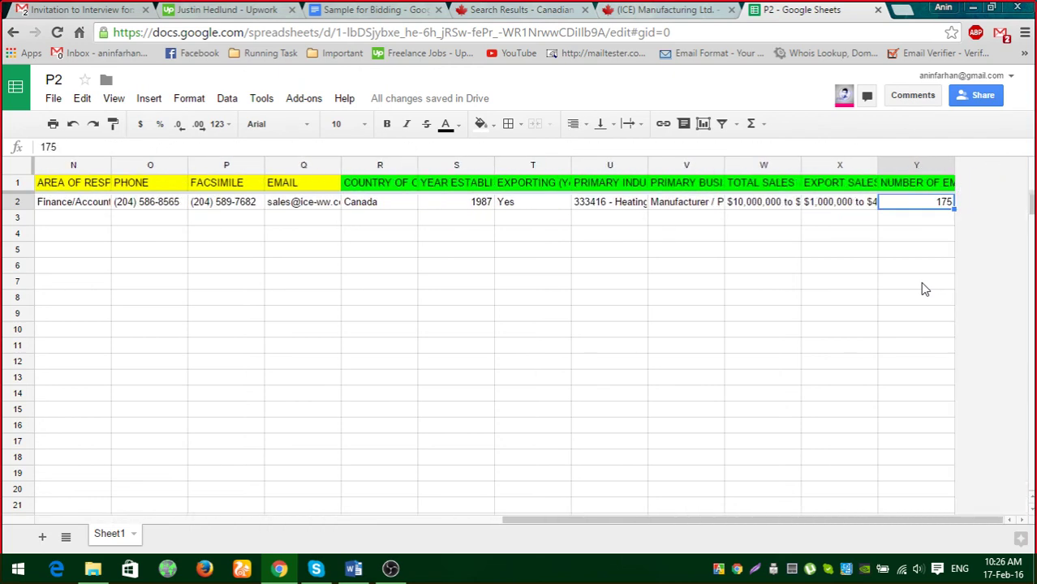
key("Left")
key("Left")
key("Left")
key("Left")
key("Left")
key("Left")
key("Left")
key("Left")
key("Left")
key("Left")
key("Left")
key("Left")
key("Left")
key("Left")
key("Left")
key("Left")
key("Left")
key("Left")
key("Left")
key("Left")
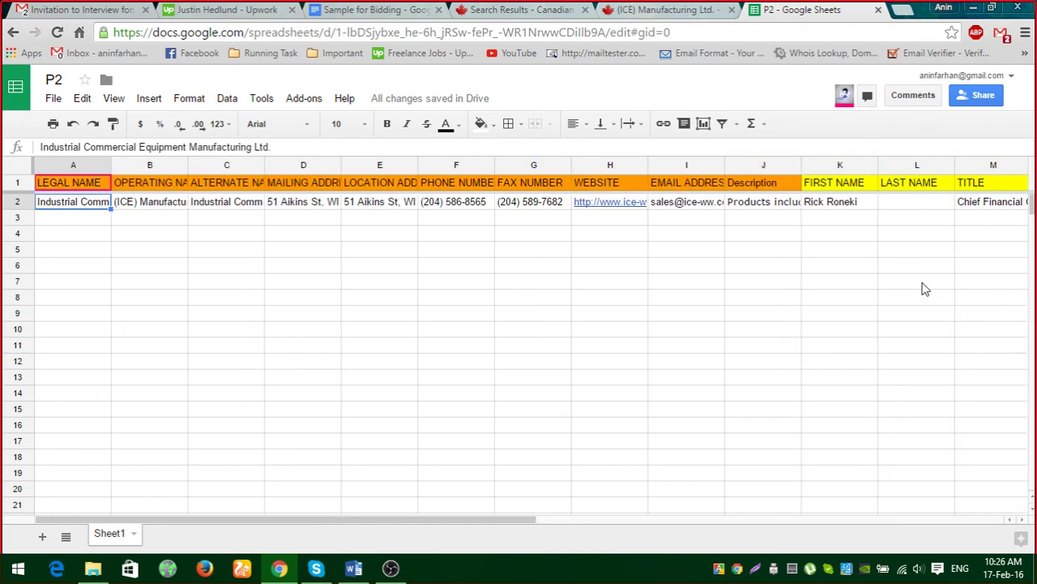
key("Right")
key("Right")
key("Right")
key("Right")
key("Right")
key("Right")
key("Right")
key("Right")
key("Right")
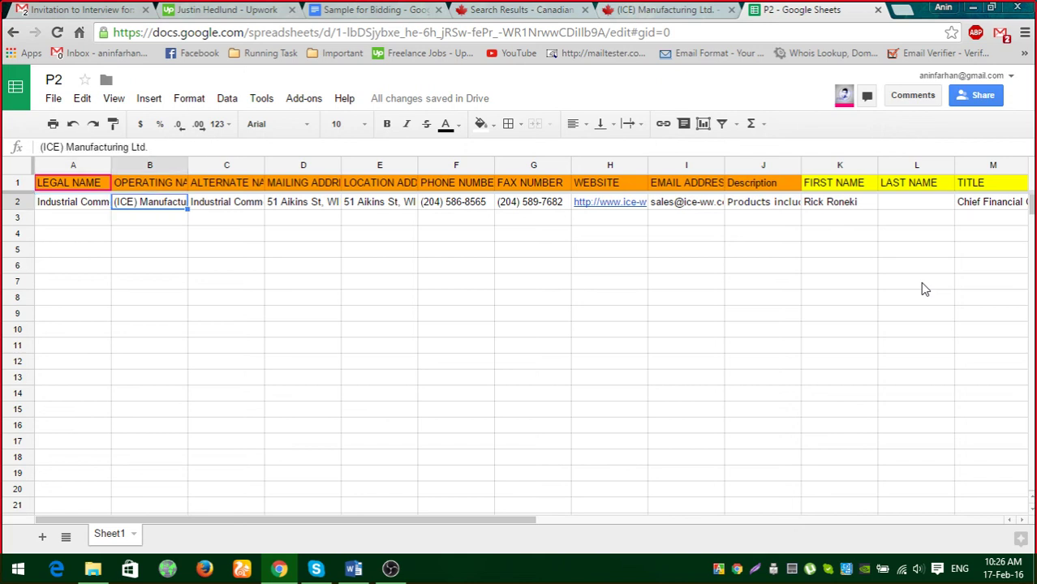
key("Left")
key("Left")
key("Left")
key("Left")
key("Left")
key("Left")
key("Left")
key("Left")
key("Left")
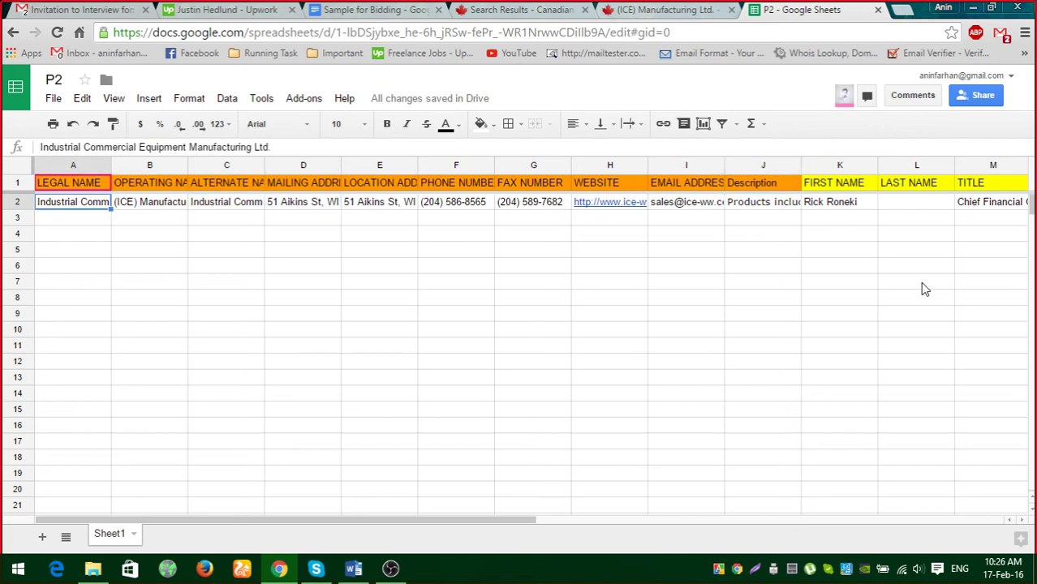
key("Right")
key("Right")
key("Right")
key("Right")
key("Right")
key("Right")
key("Right")
key("Right")
key("Right")
key("Right")
key("Right")
key("Right")
key("Right")
key("Right")
key("Right")
key("Right")
key("Right")
key("Right")
key("Right")
key("Right")
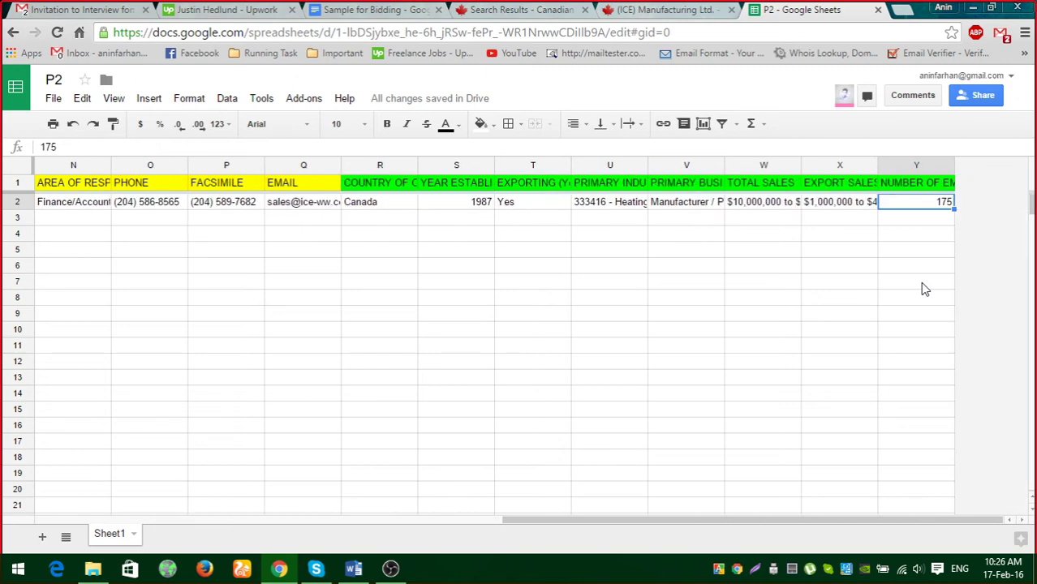
Insert a column right of NUMBER OF EMPLOYEES and start typing the Z1 header.
left_click(914, 192)
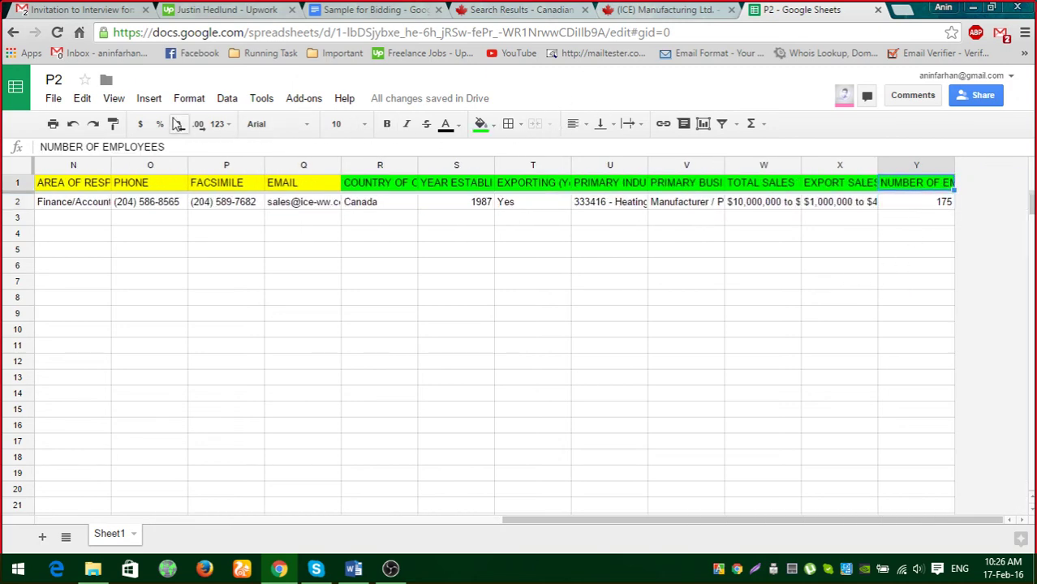
left_click(150, 98)
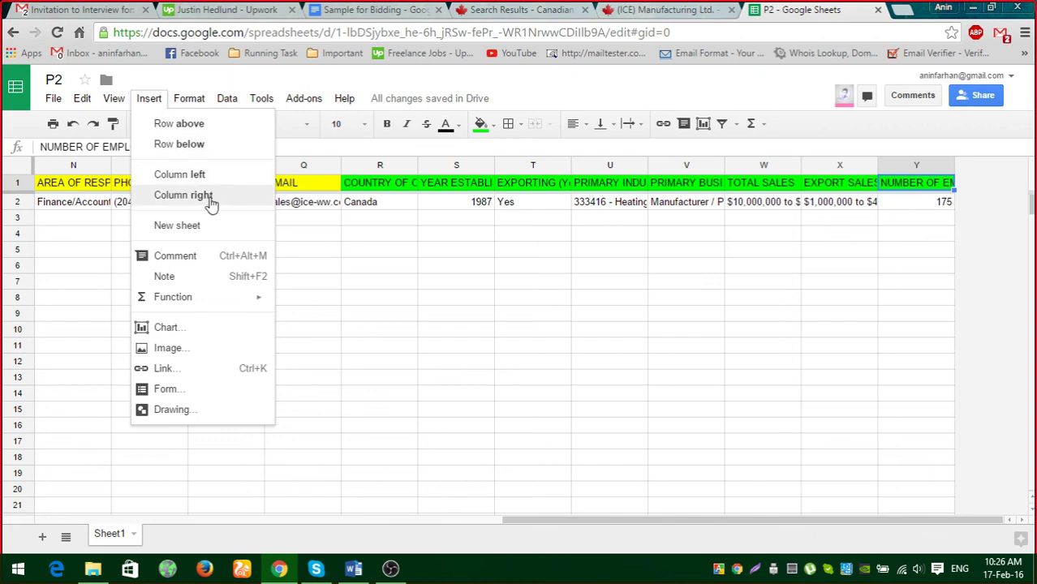
left_click(185, 194)
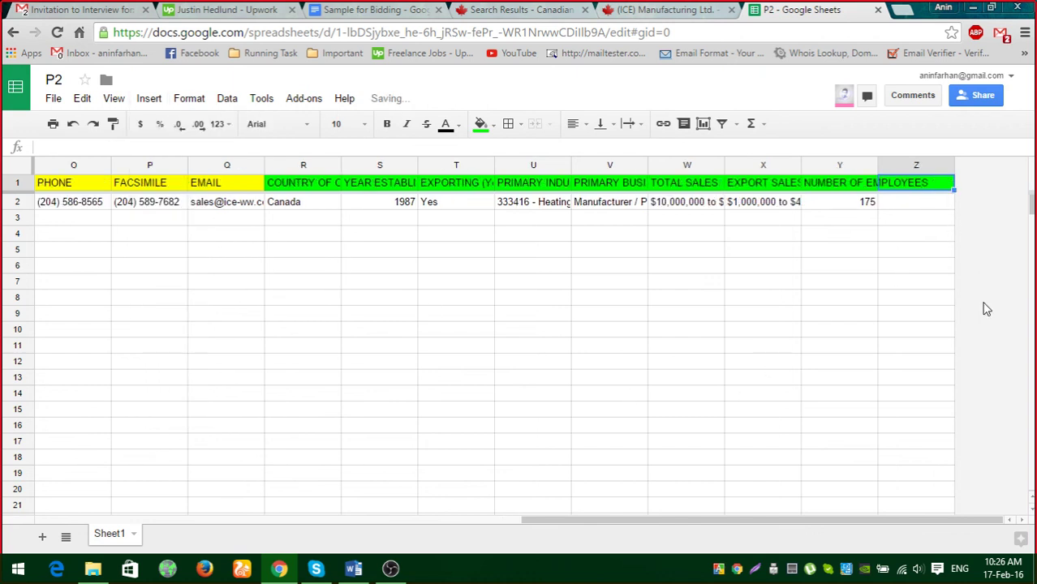
type("Assign To")
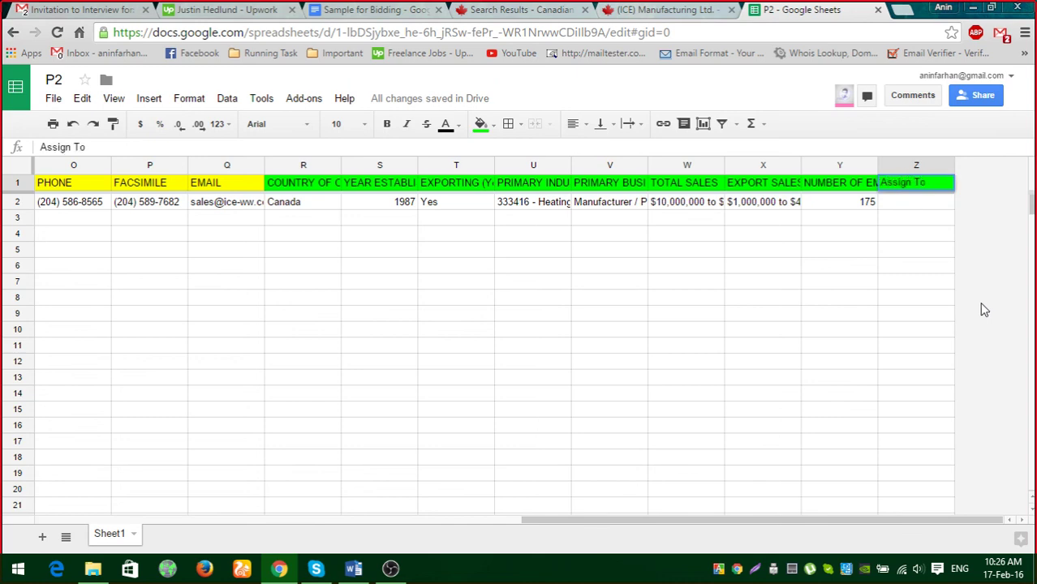
Make the Assign To header bold, 12 point and centred, with black text.
left_click(889, 317)
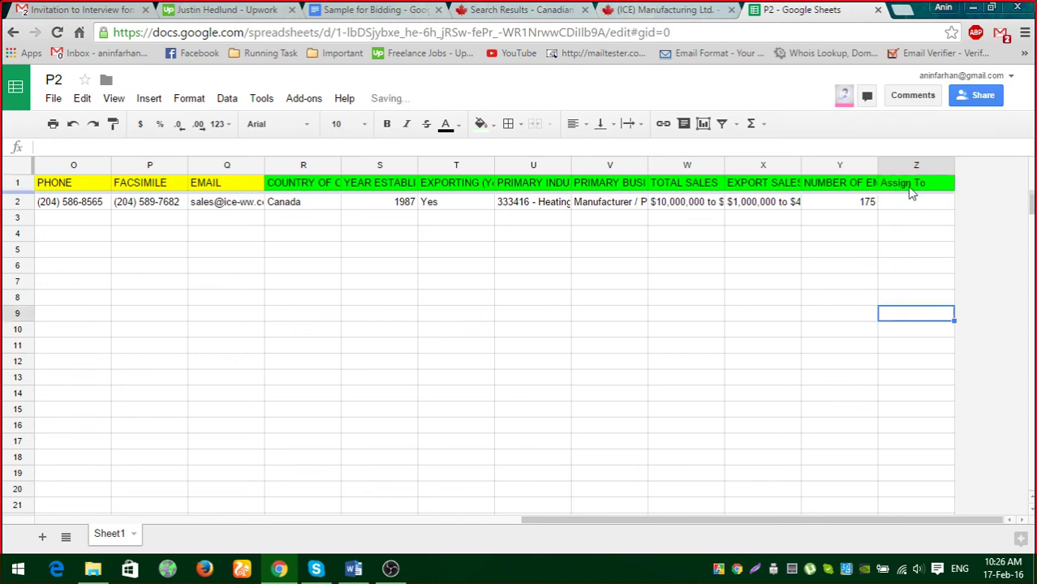
left_click(912, 183)
left_click(388, 126)
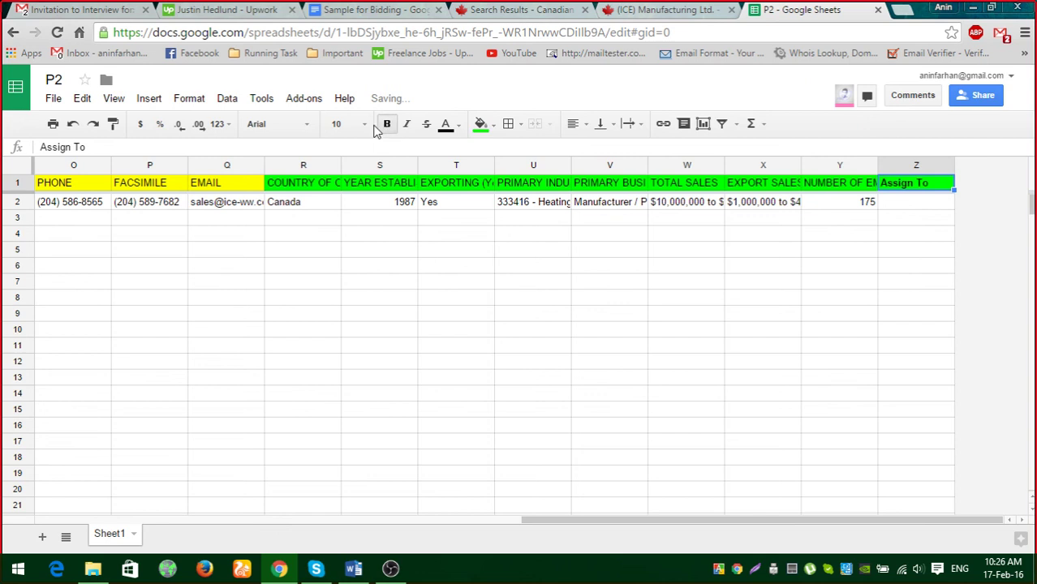
left_click(341, 123)
left_click(347, 275)
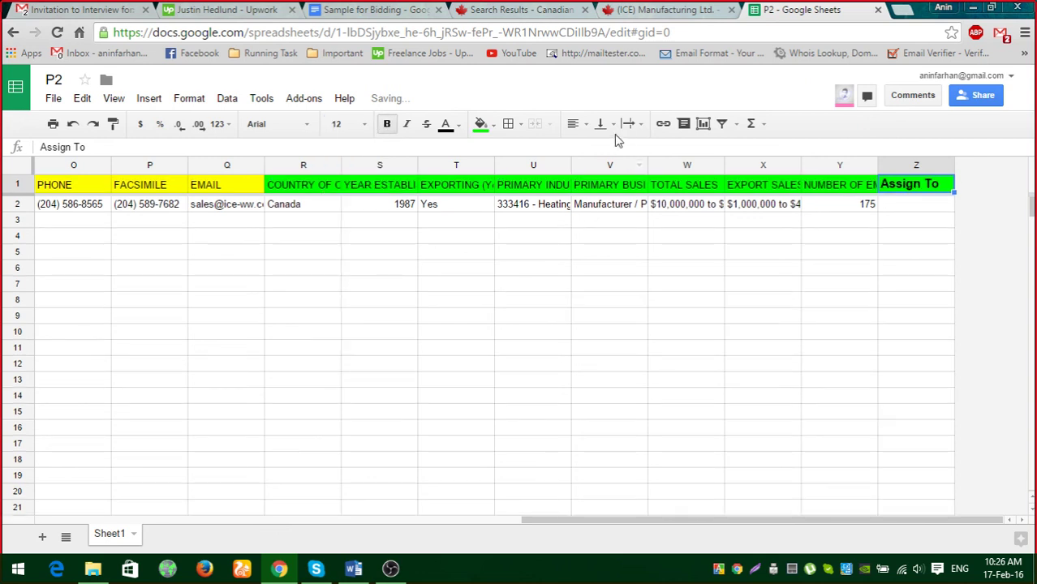
left_click(573, 123)
left_click(590, 149)
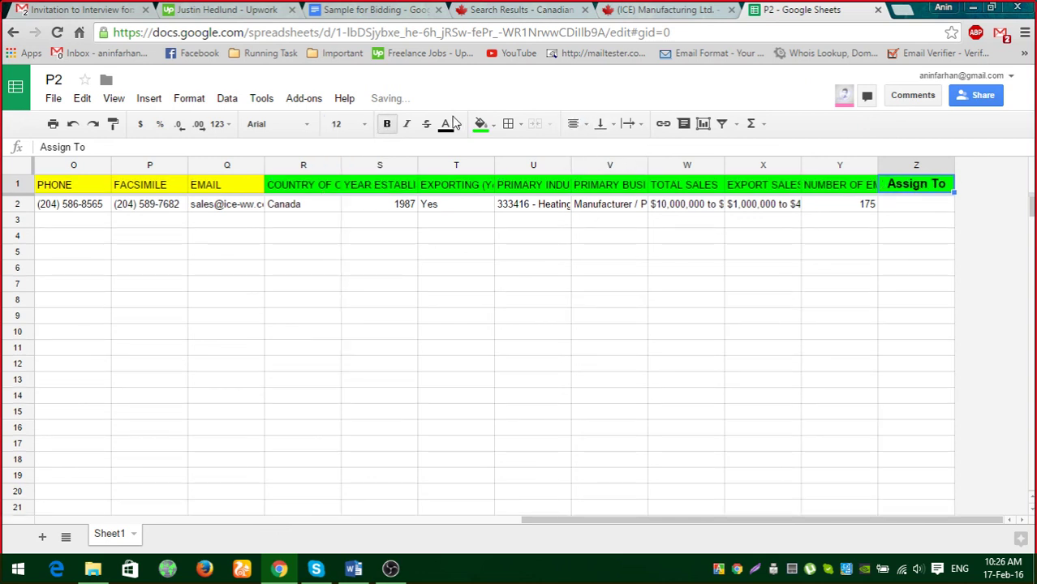
left_click(455, 126)
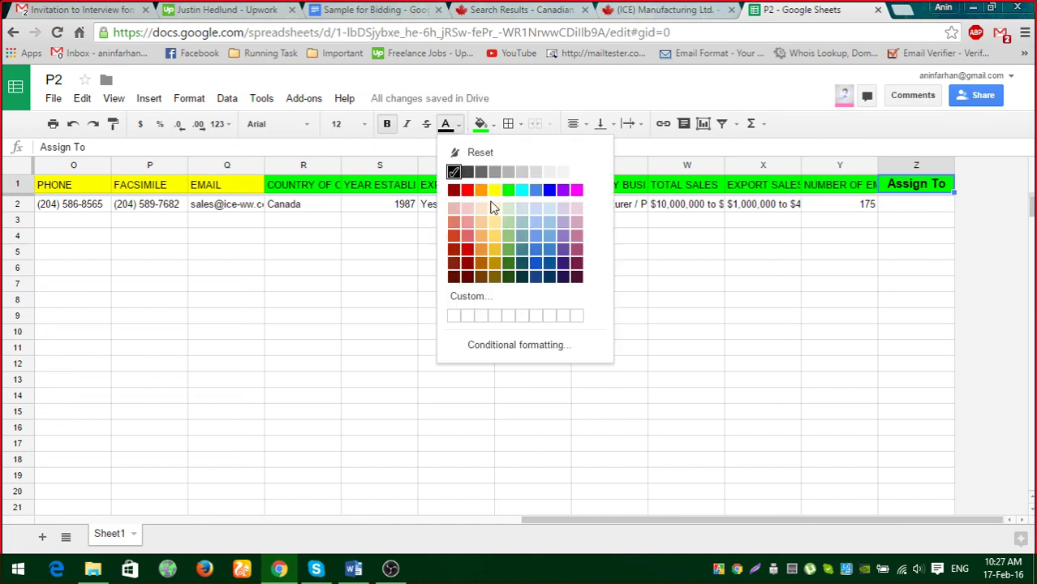
left_click(576, 189)
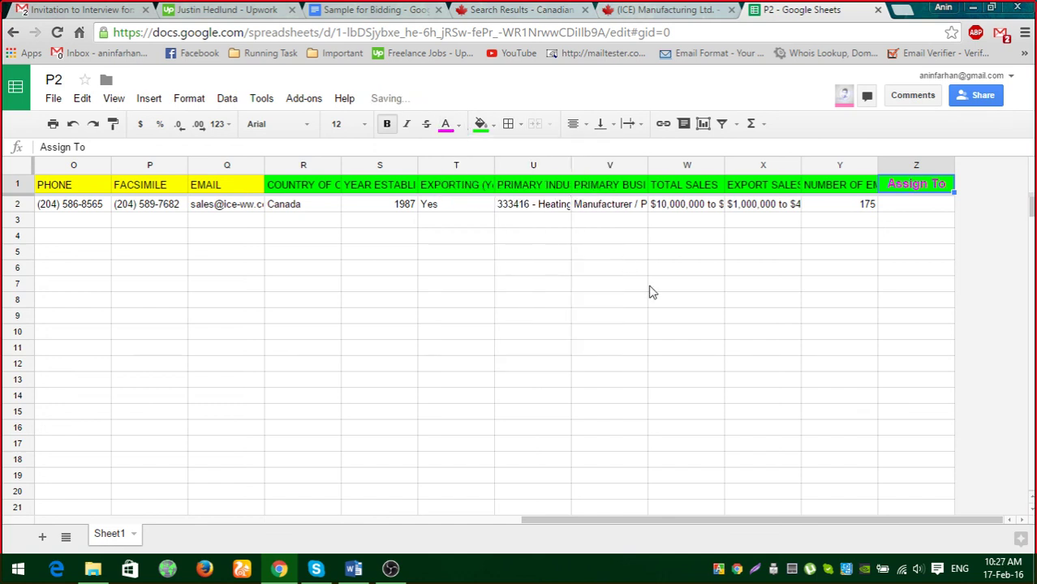
left_click(447, 127)
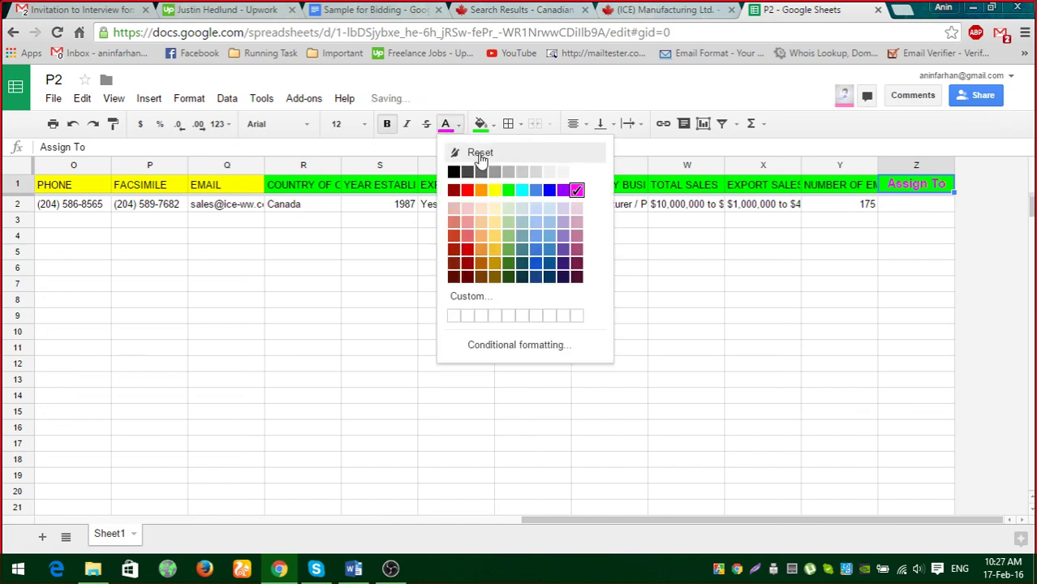
left_click(479, 153)
Fill the Assign To header cell and the whole column Z magenta.
left_click(491, 125)
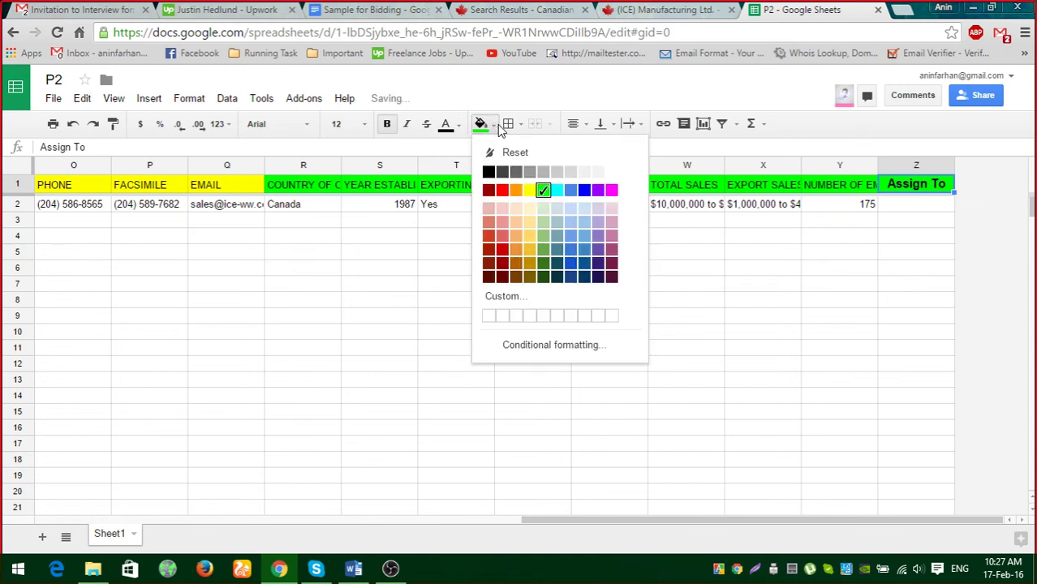
left_click(612, 191)
left_click(906, 165)
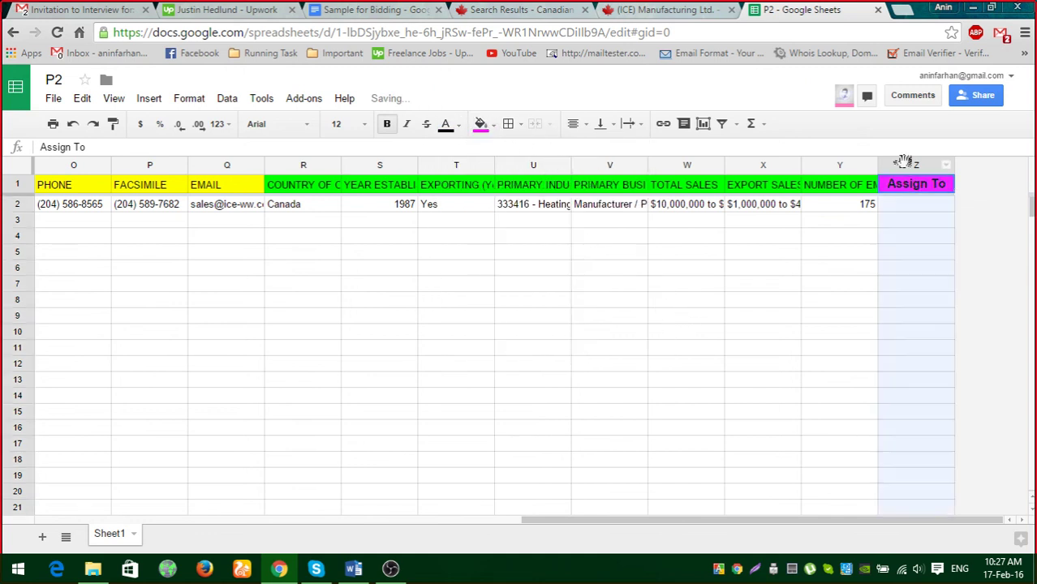
left_click(487, 125)
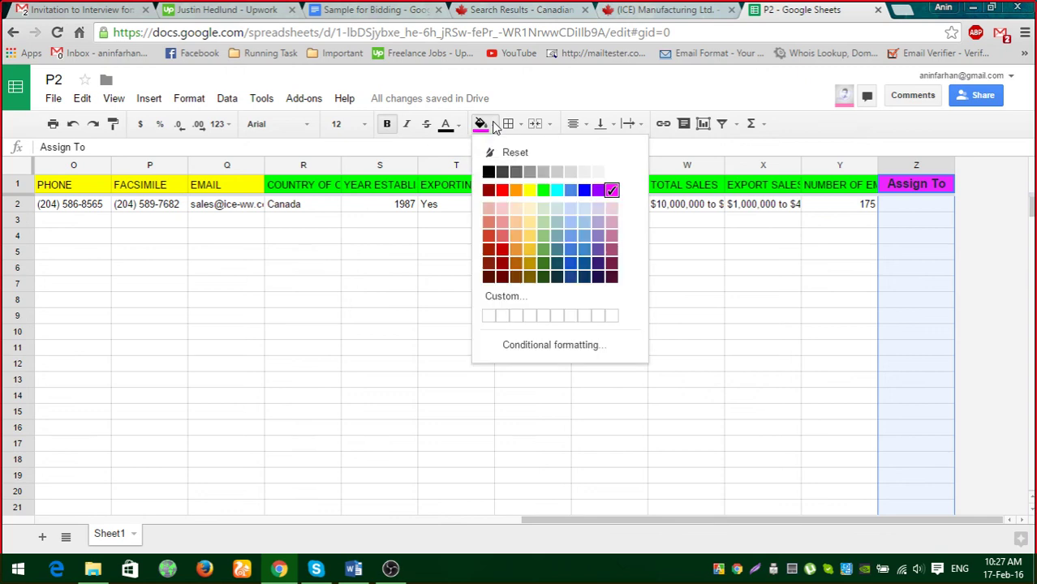
left_click(613, 191)
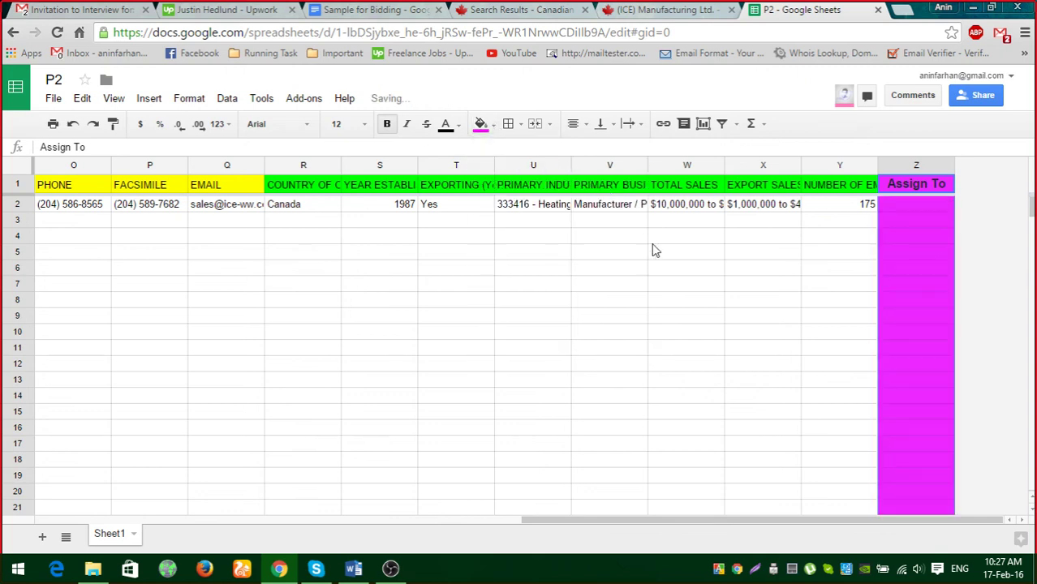
left_click(638, 305)
left_click(831, 210)
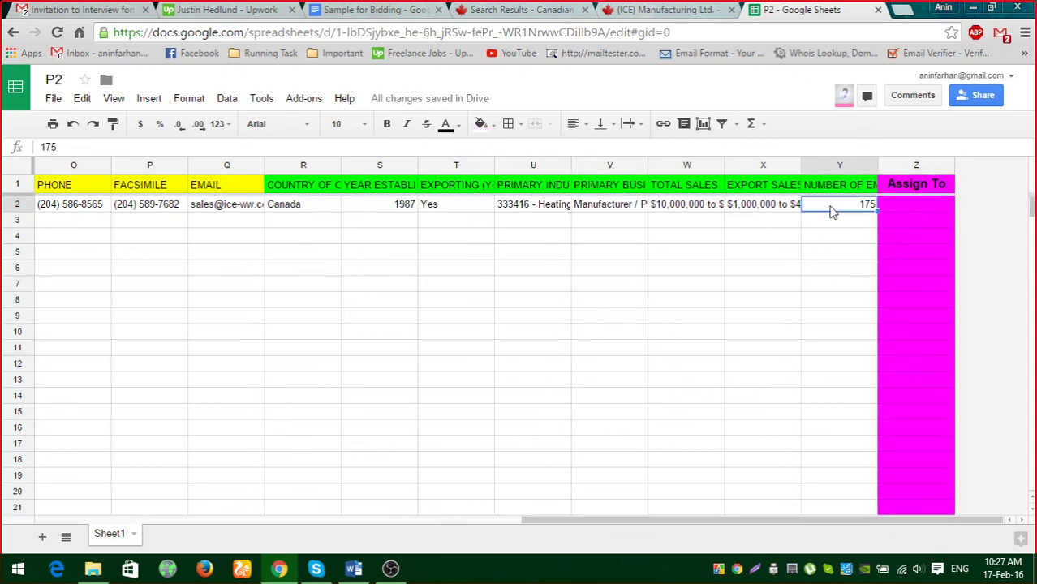
left_click(913, 206)
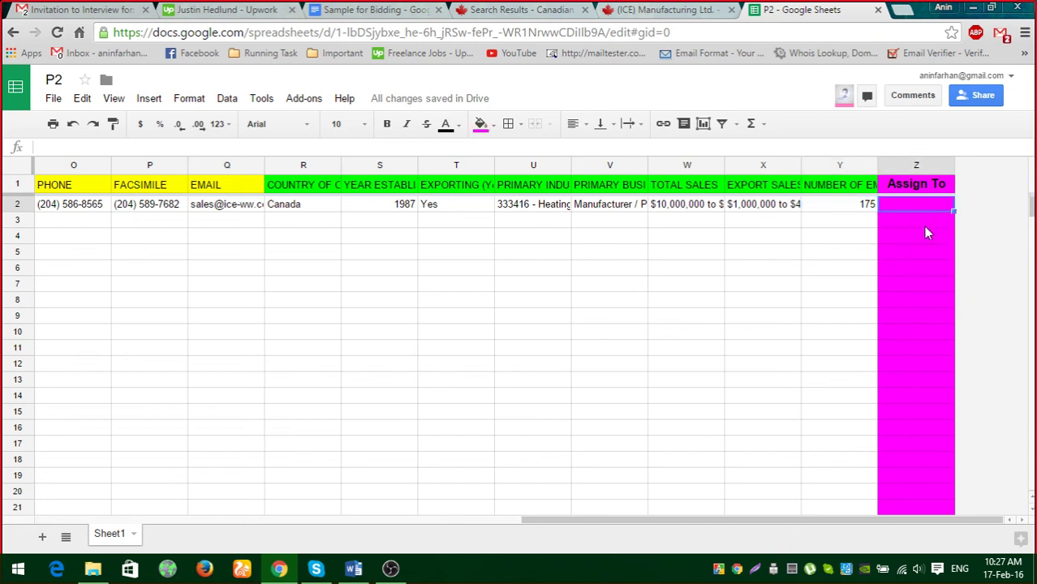
Enter XXX in Z2 and centre the contents of column Z.
type("XXX")
left_click(818, 315)
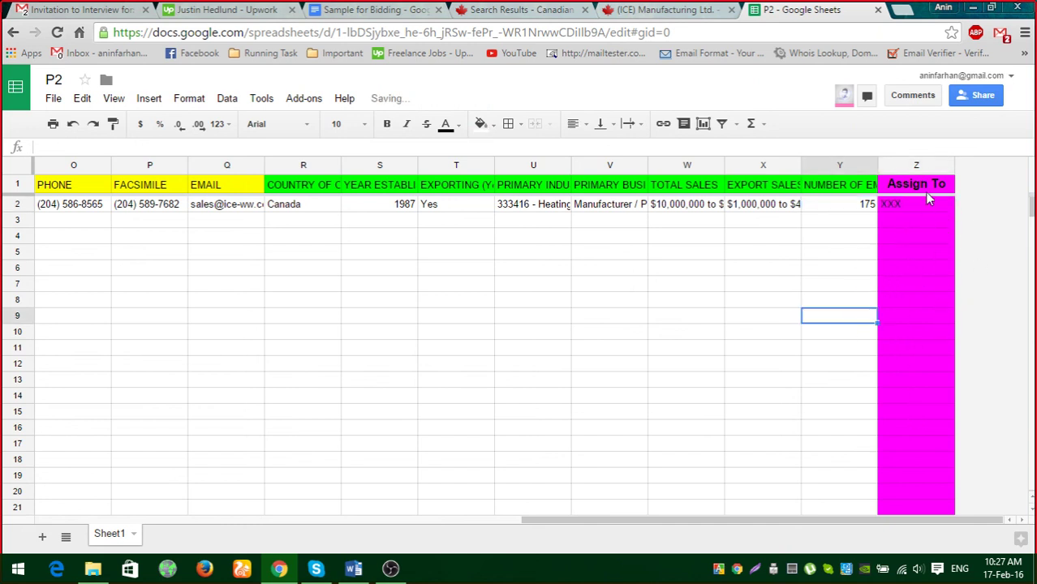
left_click(916, 166)
left_click(574, 123)
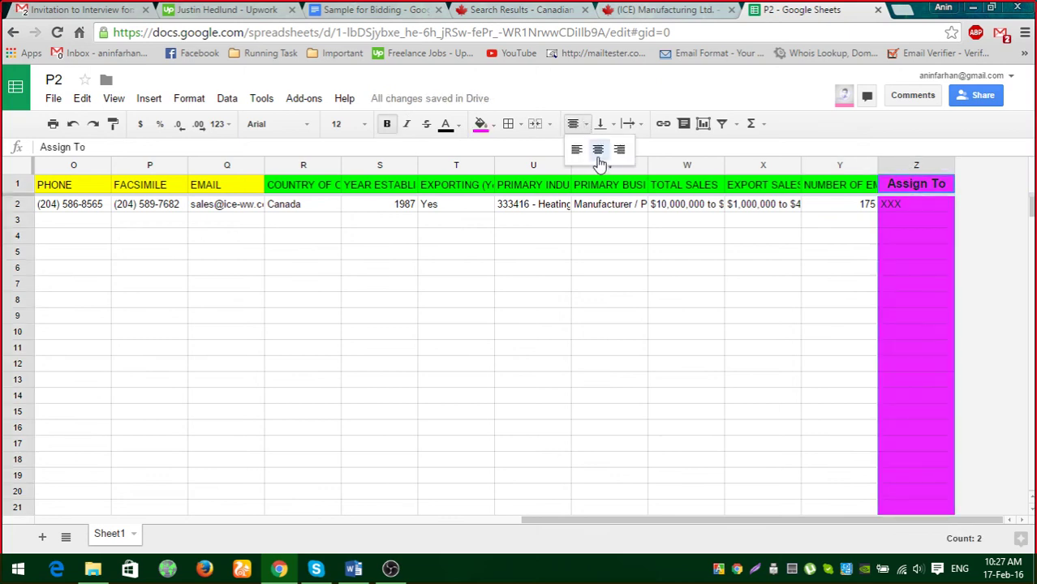
left_click(598, 147)
left_click(692, 397)
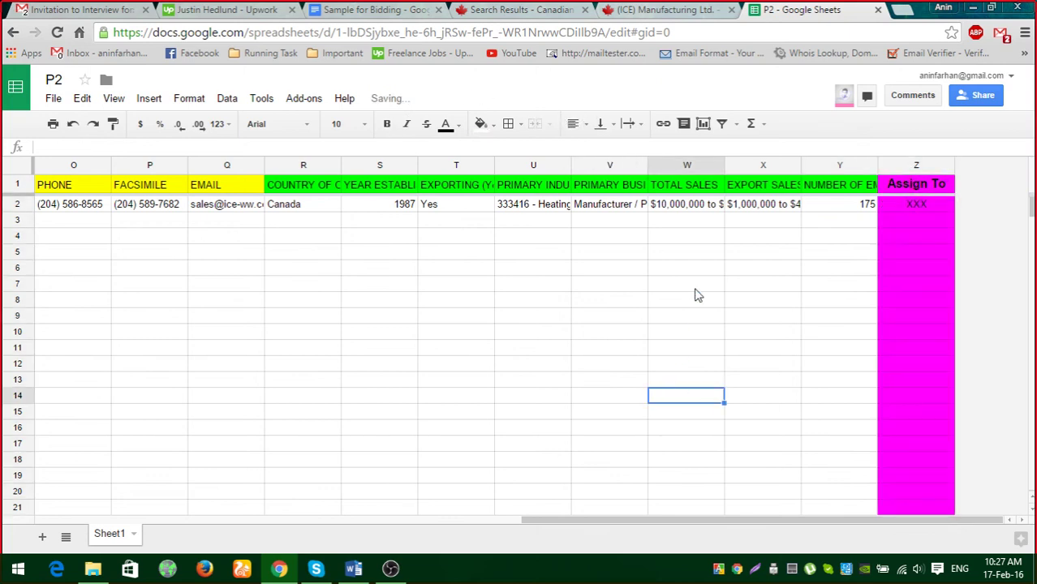
Move back along row 2 to the LEGAL NAME value in A2.
left_click(688, 208)
key("Left")
key("Left")
key("Left")
key("Left")
key("Left")
key("Left")
key("Left")
key("Left")
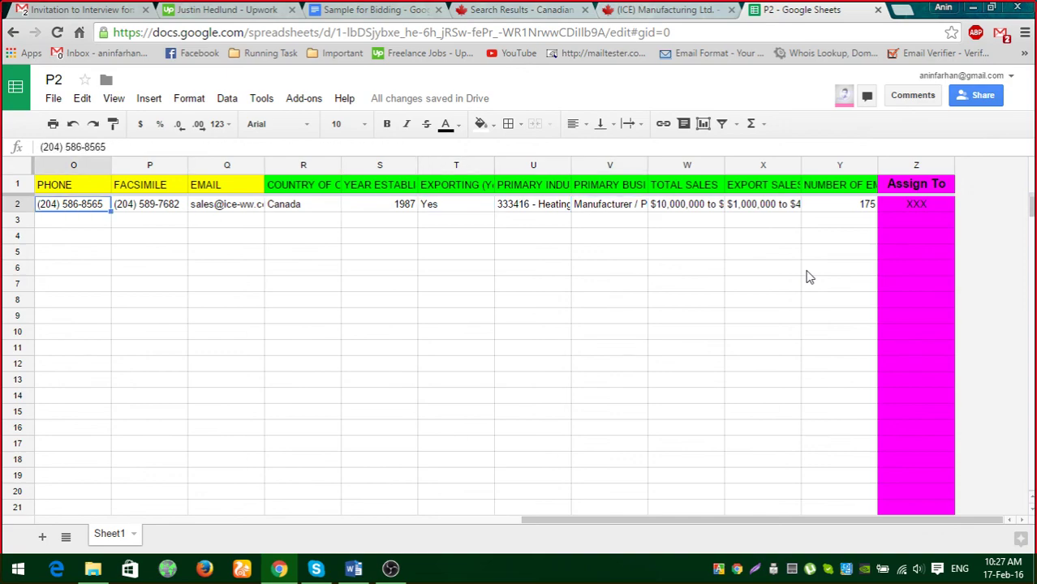
key("Left")
key("Left")
key("Left")
key("Left")
key("Left")
key("Left")
key("Left")
key("Left")
key("Left")
key("Left")
key("Left")
key("Left")
key("Left")
key("Left")
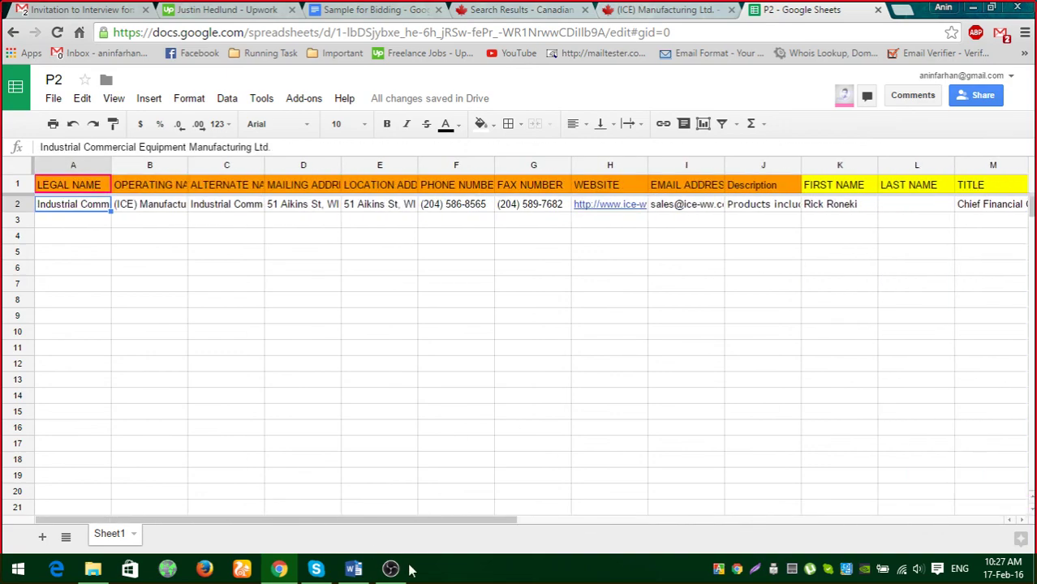